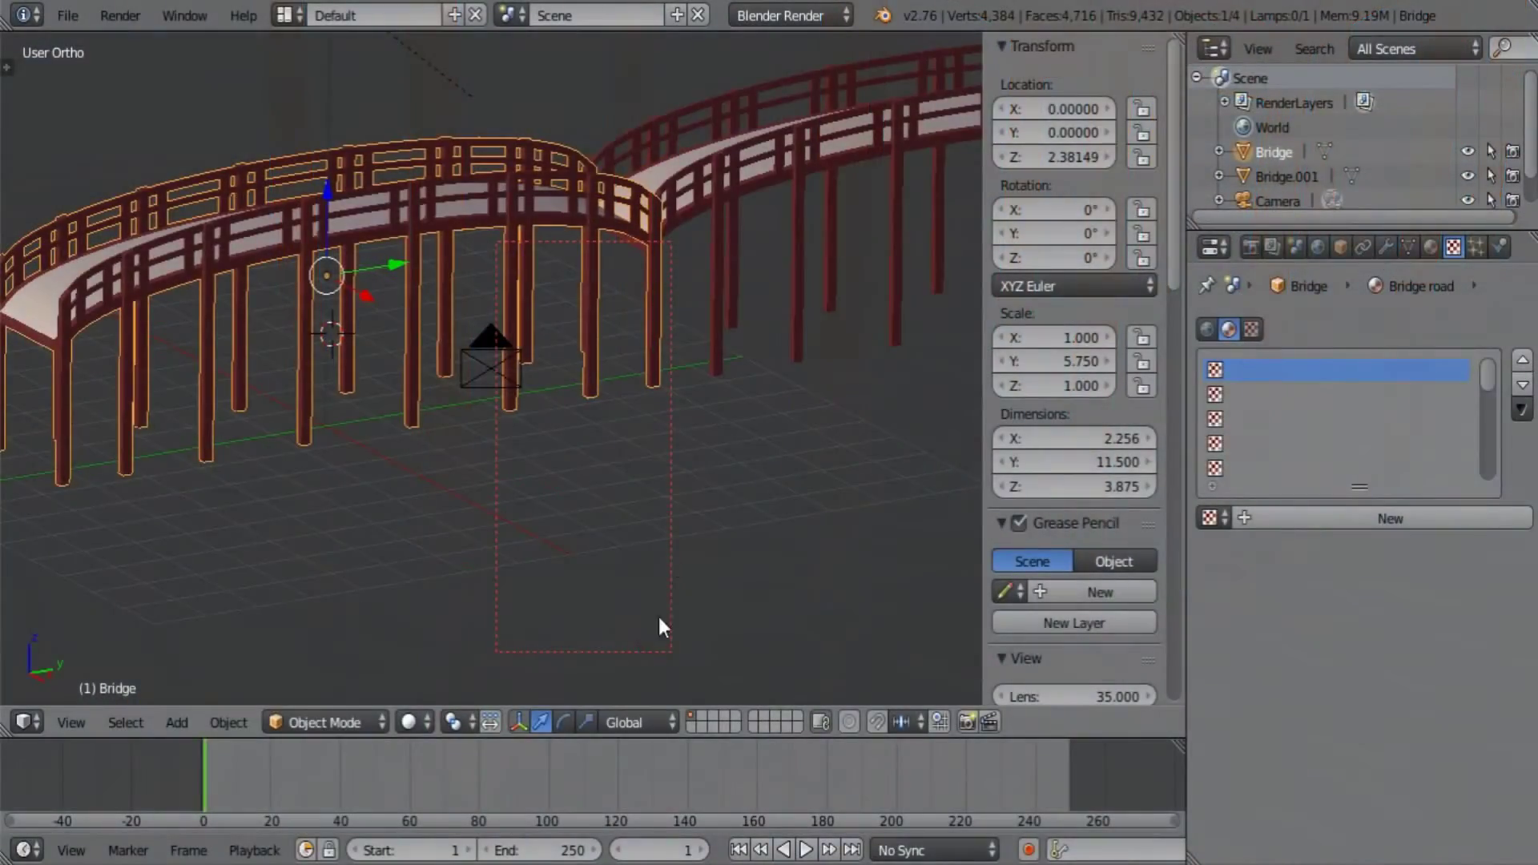
Orbit and zoom around the bridge, and deselect the Bridge with A so nothing is selected.
middle_click_drag(660, 618, 532, 446)
scroll(665, 464, "up", 1)
scroll(613, 472, "up", 1)
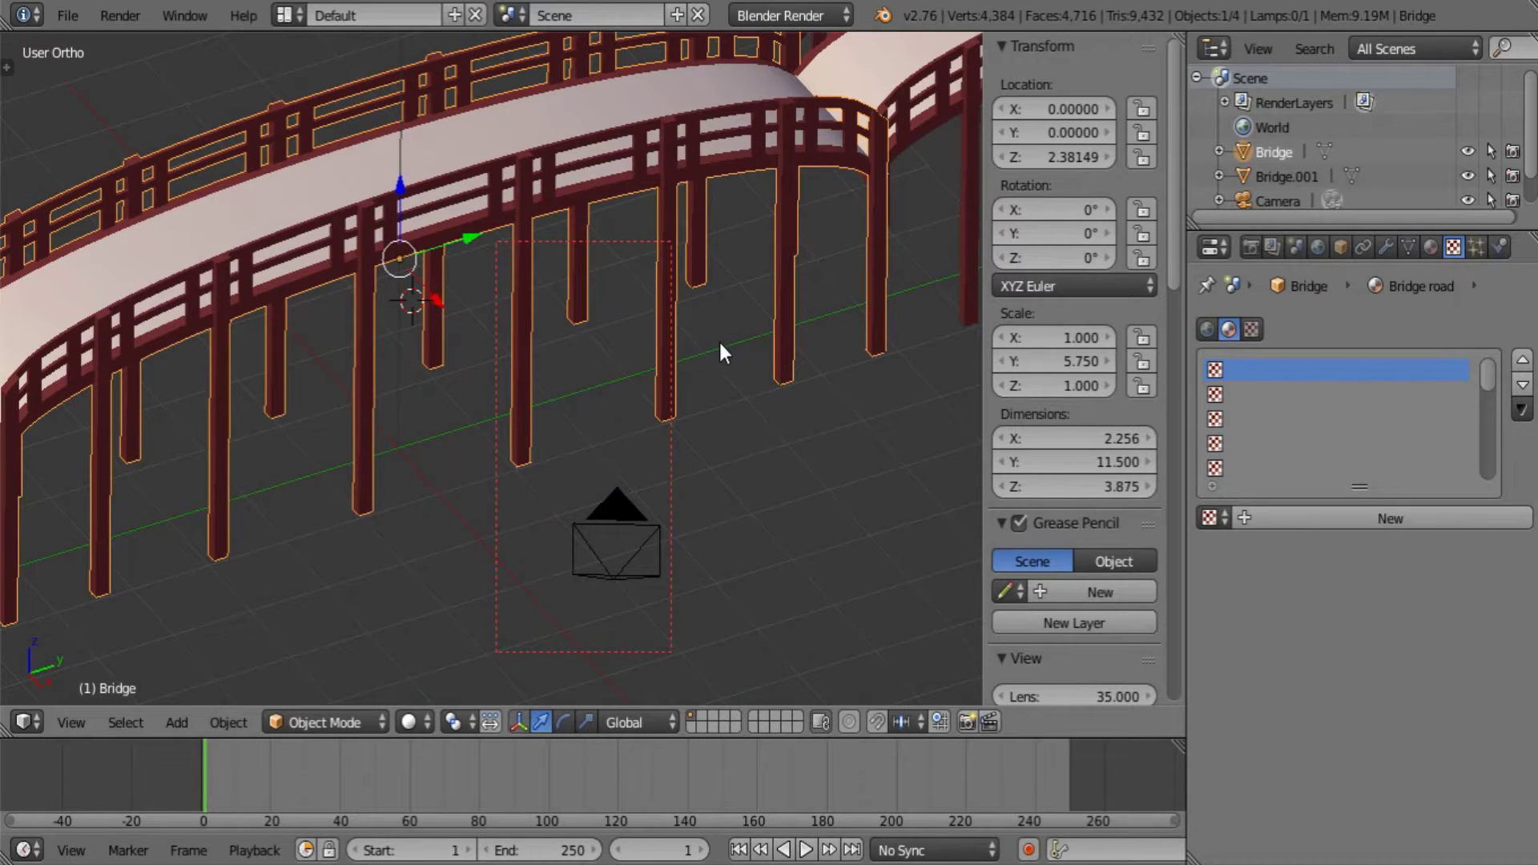
key("a")
scroll(720, 342, "down", 3)
scroll(609, 322, "up", 2)
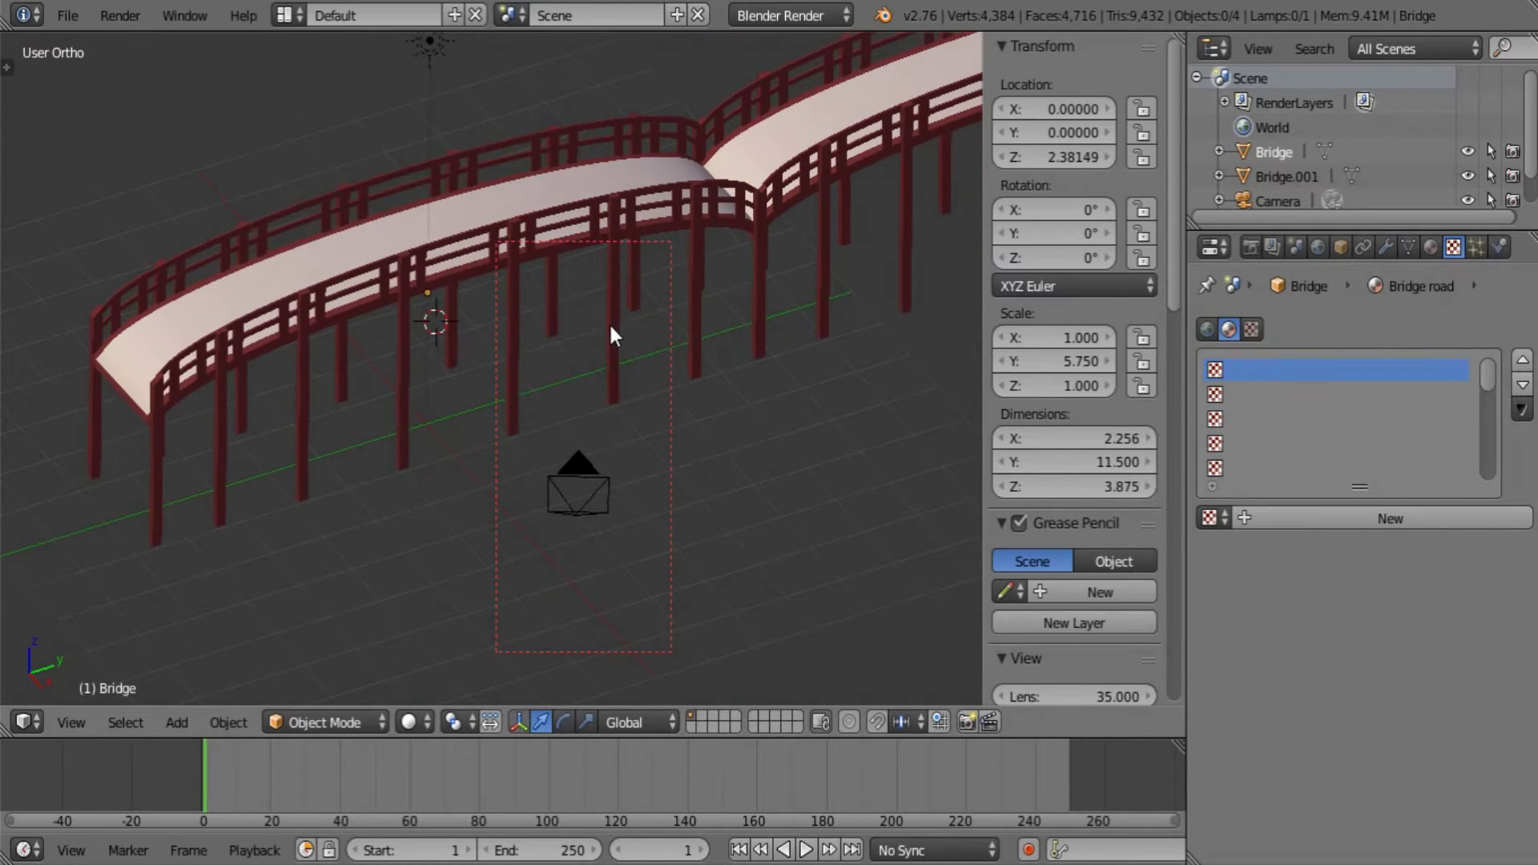
Add a mesh plane at the 3D cursor and scale it up to 16.426.
key("shift+a")
mouse_move(608, 326)
left_click(710, 323)
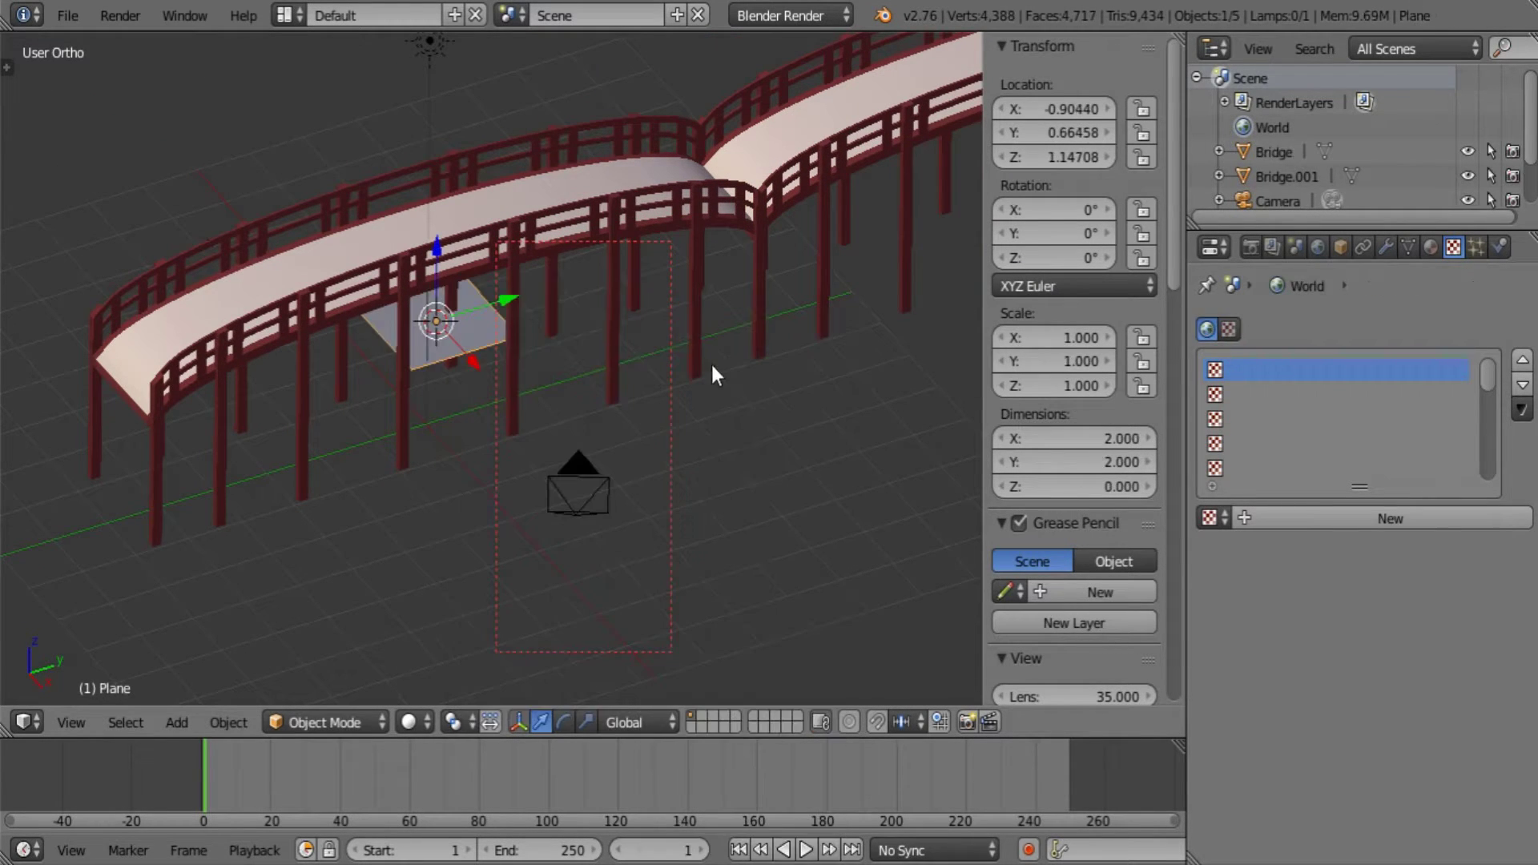
key("s")
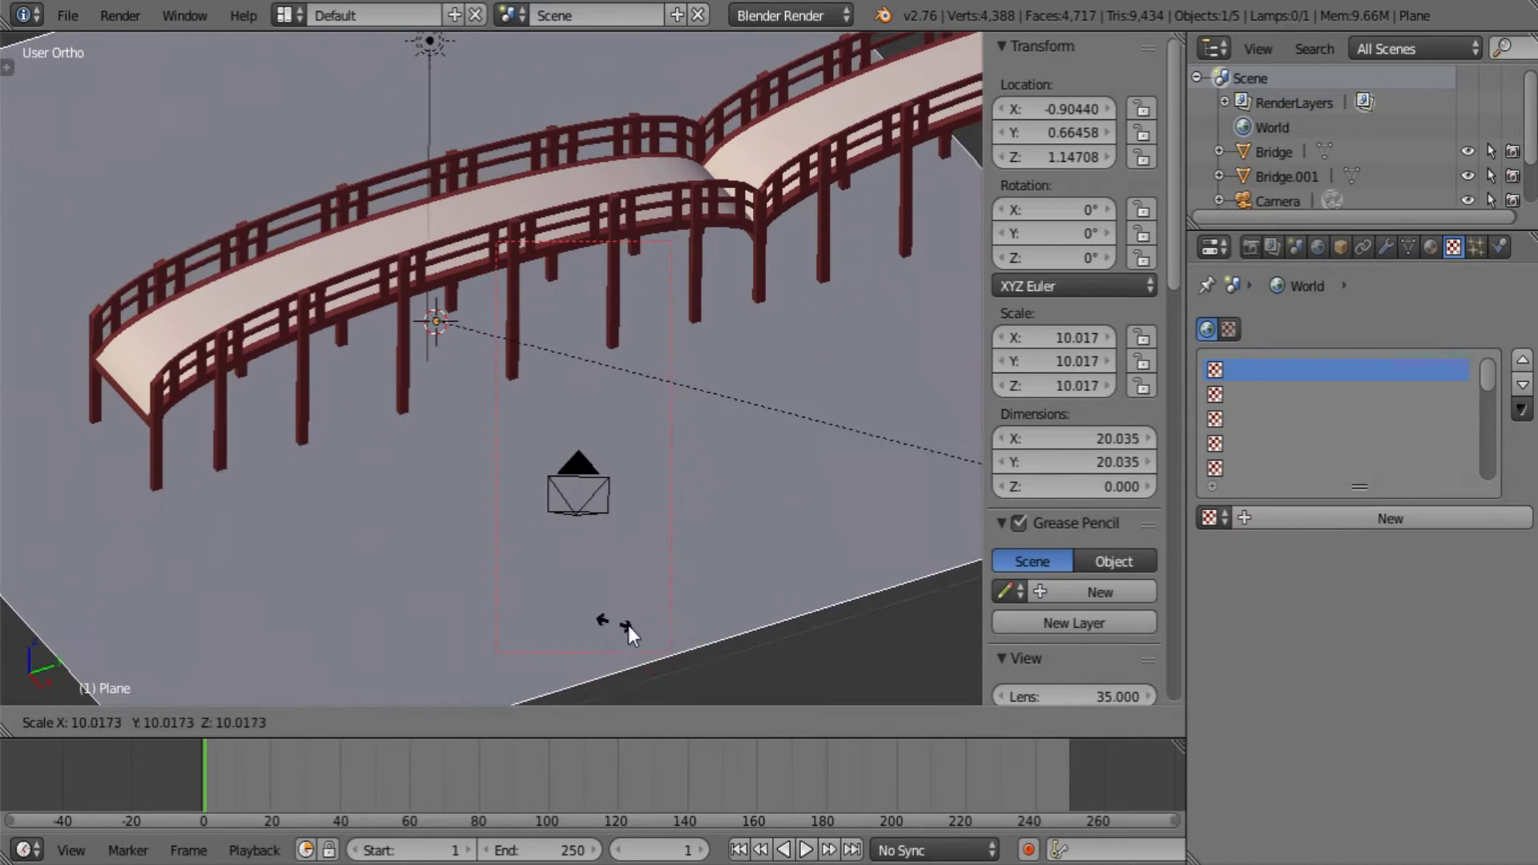
left_click(760, 627)
middle_click_drag(657, 435, 521, 463)
key("s")
left_click(763, 562)
In camera view, move the plane along X and Y and scale it to 67.306 to fill the ground.
key("KP_0")
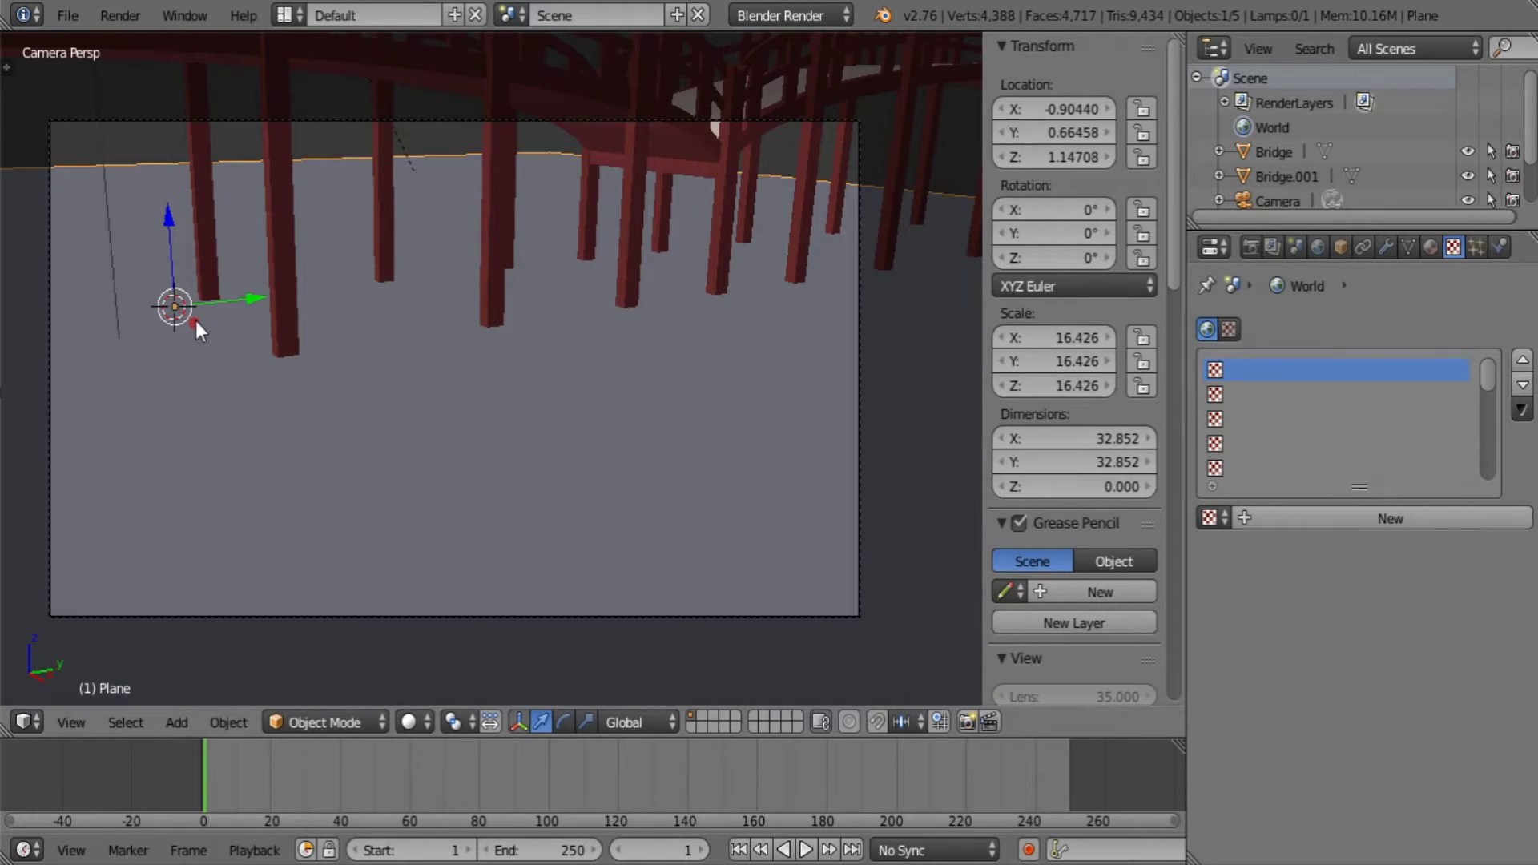
key("g")
key("x")
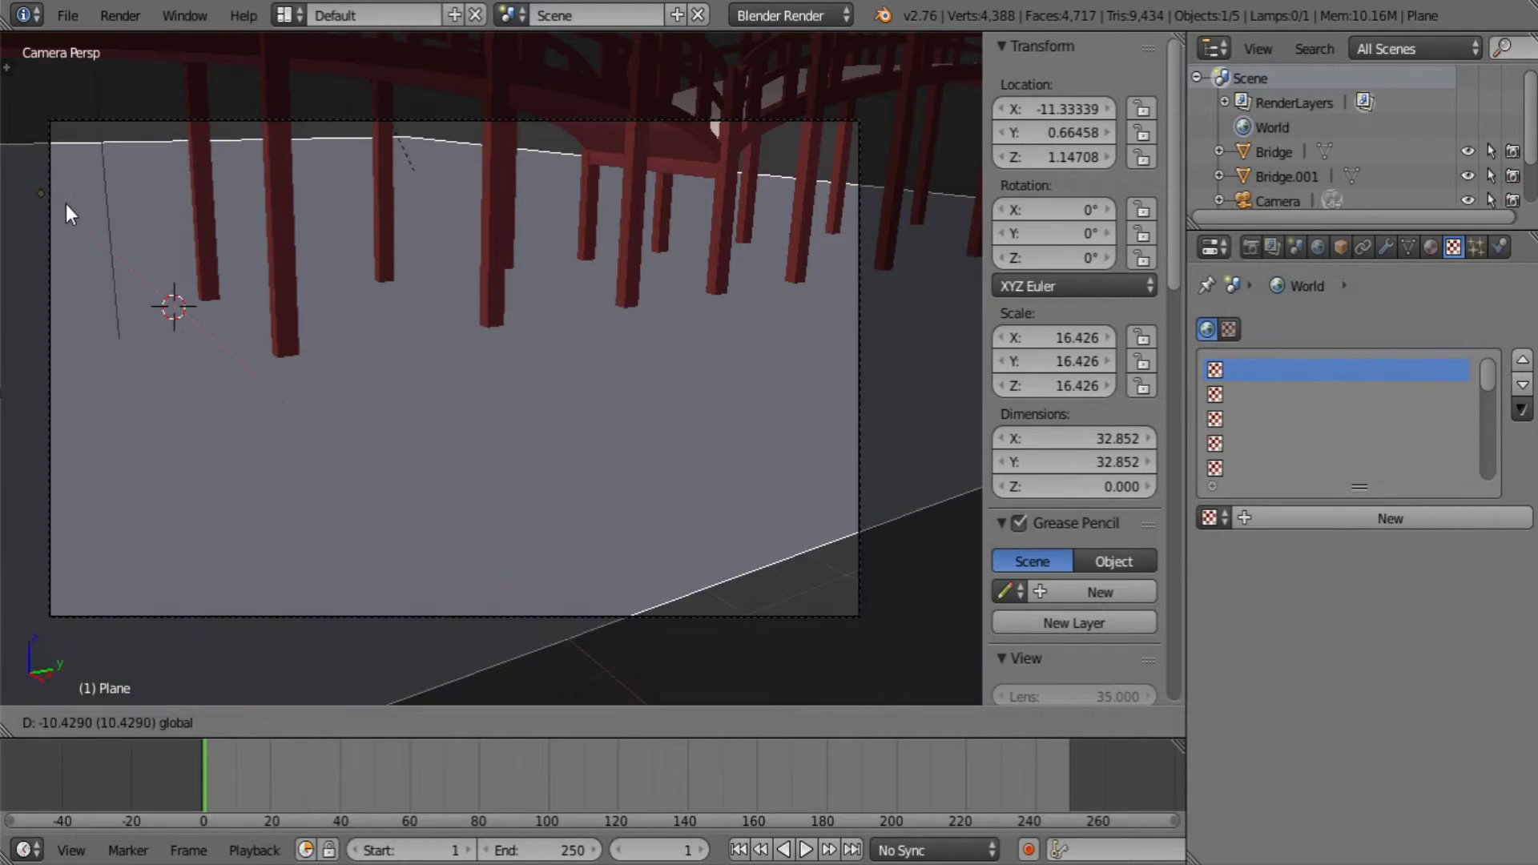
left_click(152, 260)
key("g")
key("y")
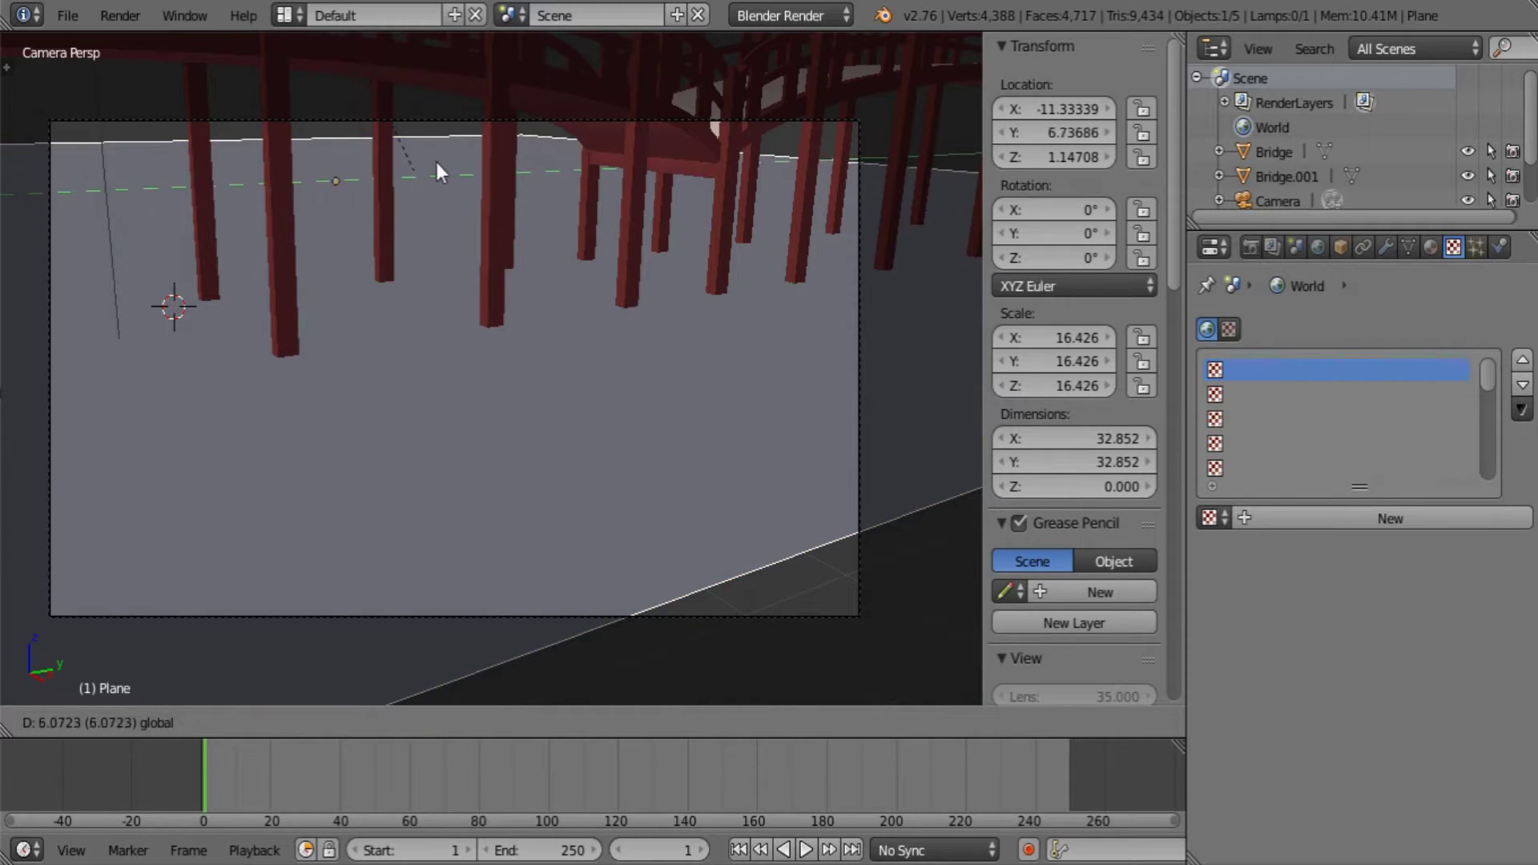
left_click(645, 164)
key("s")
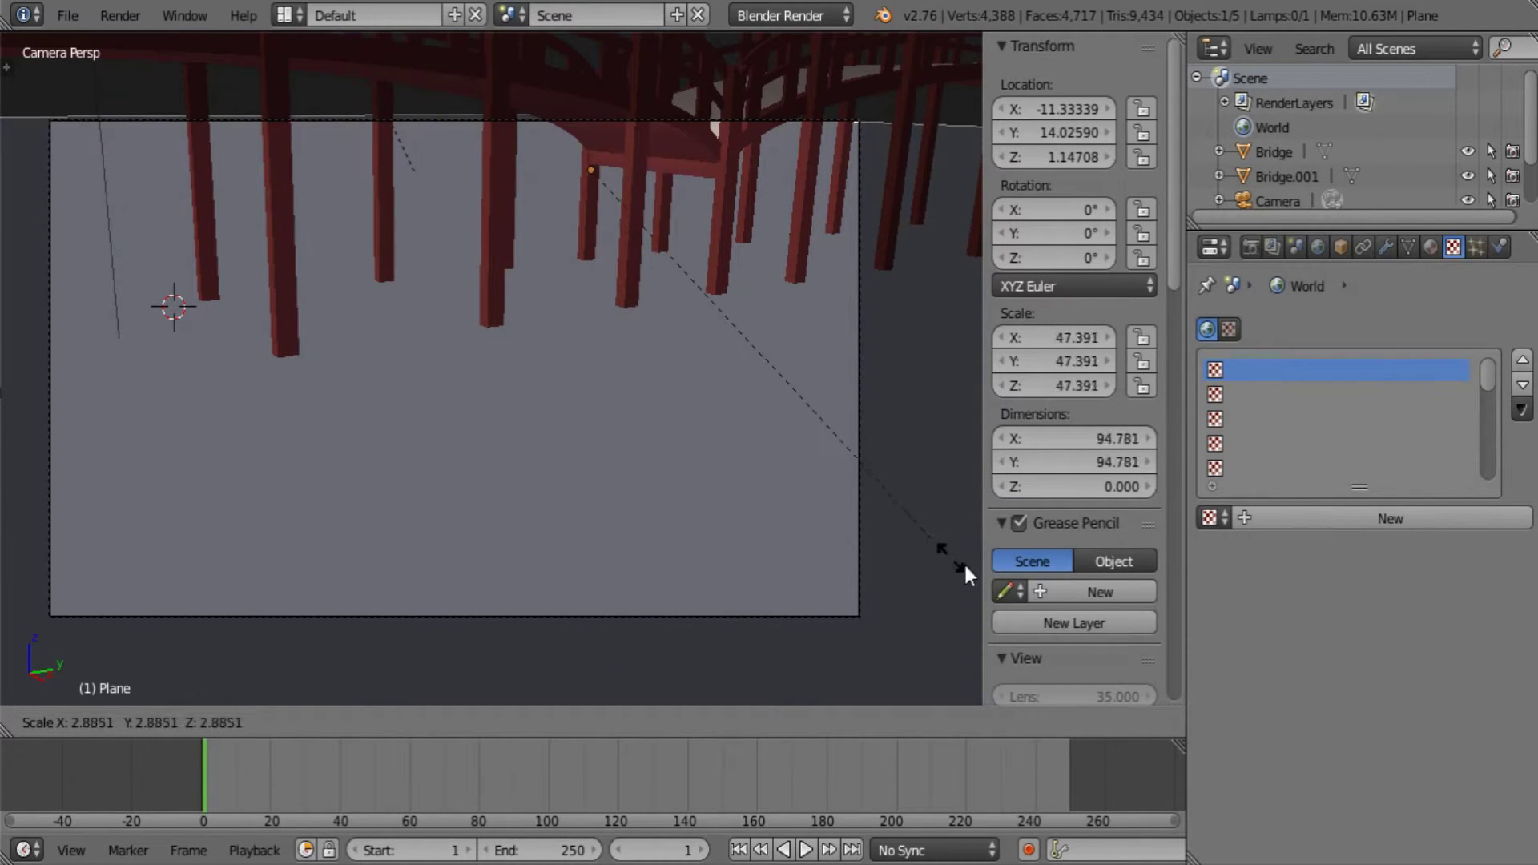
left_click(201, 615)
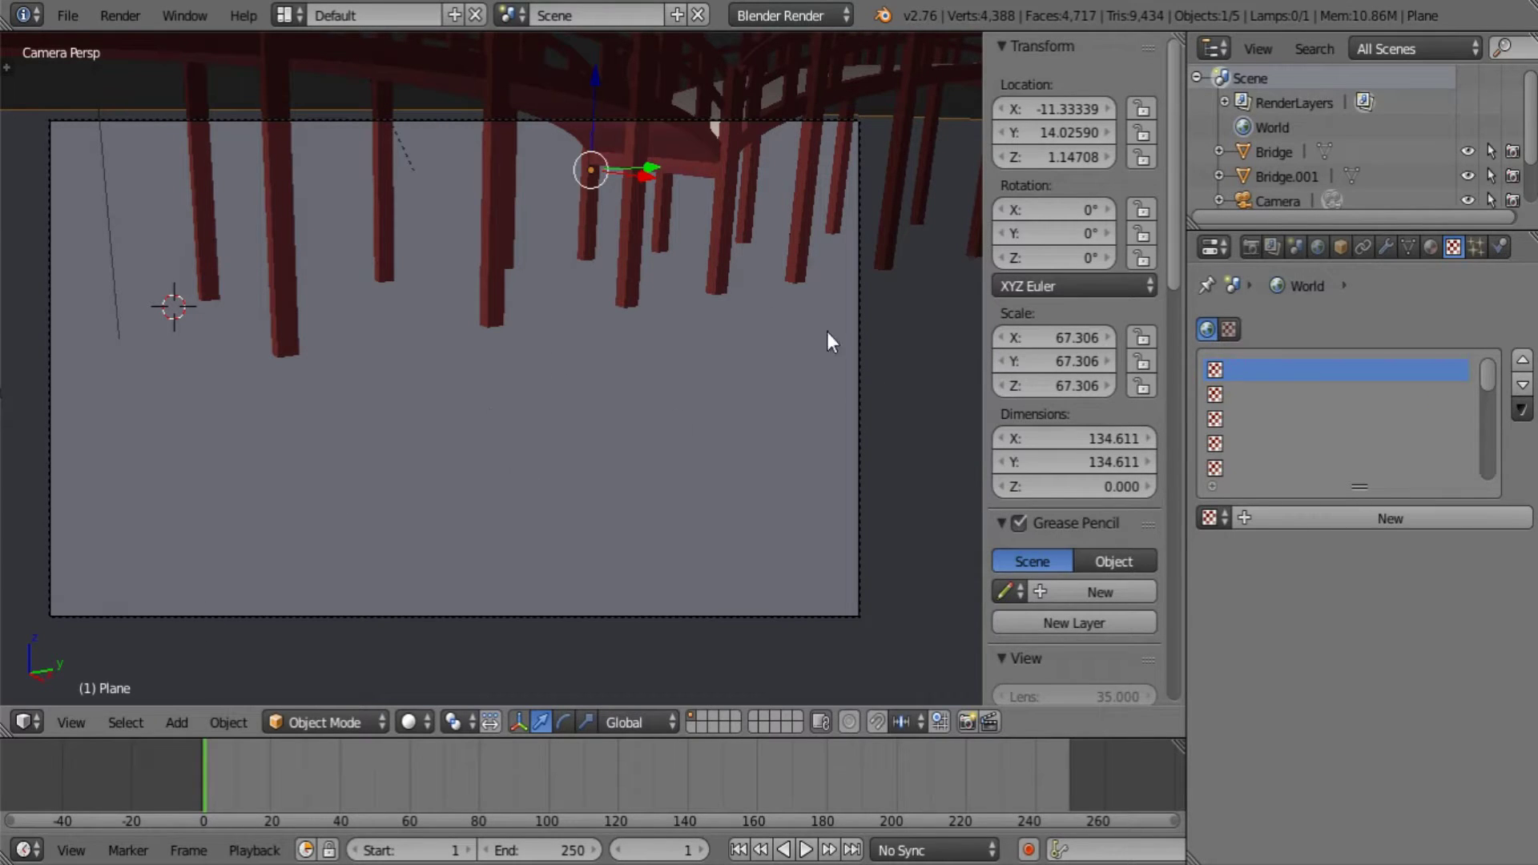
In the World settings, switch gather sampling to Adaptive QMC with threshold 1.000.
left_click(1318, 247)
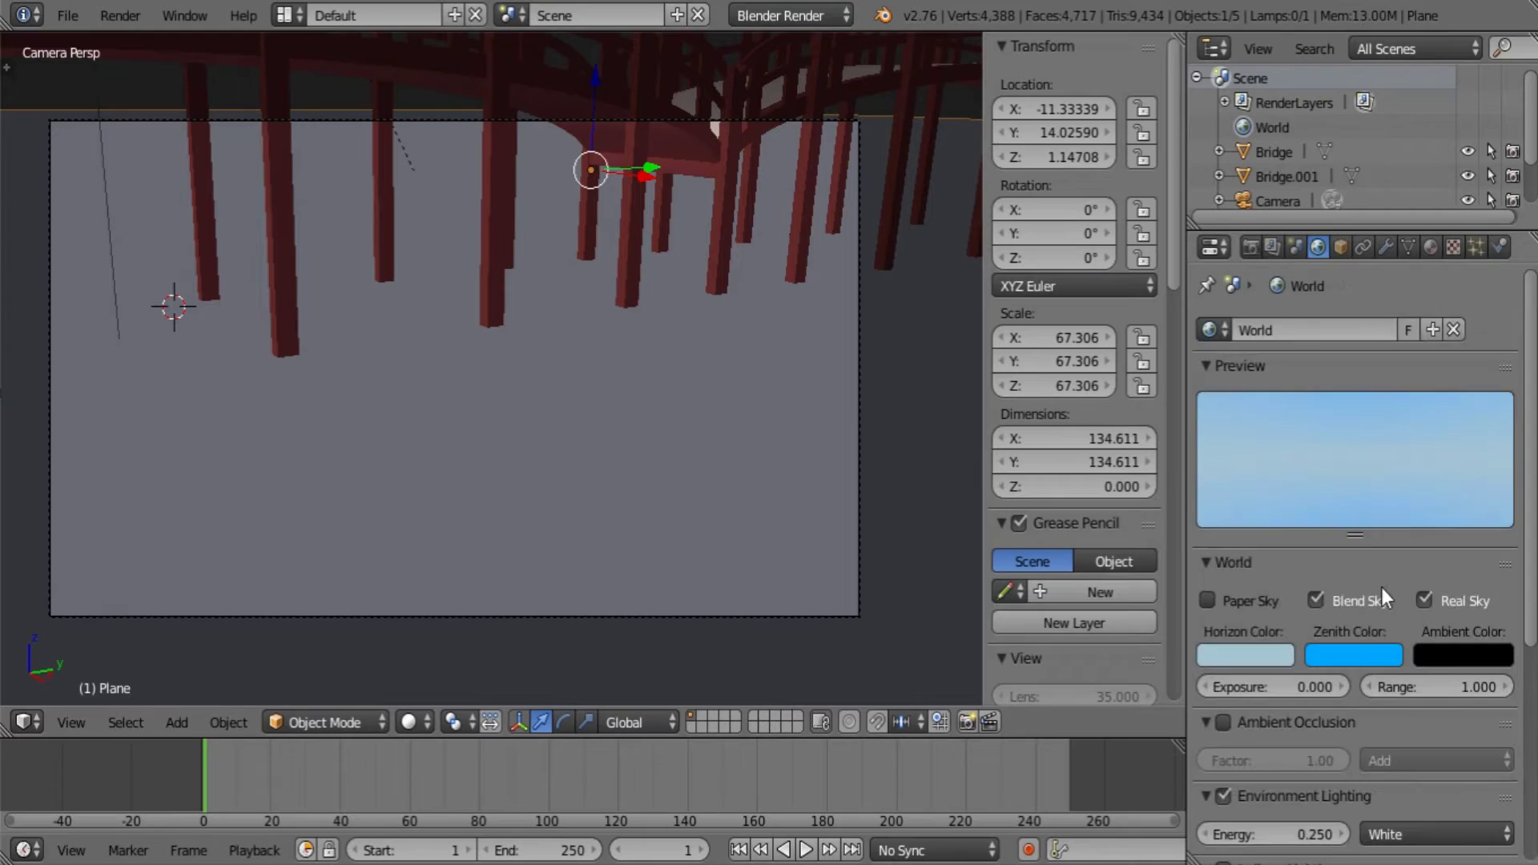
scroll(1392, 565, "down", 8)
scroll(1406, 542, "down", 3)
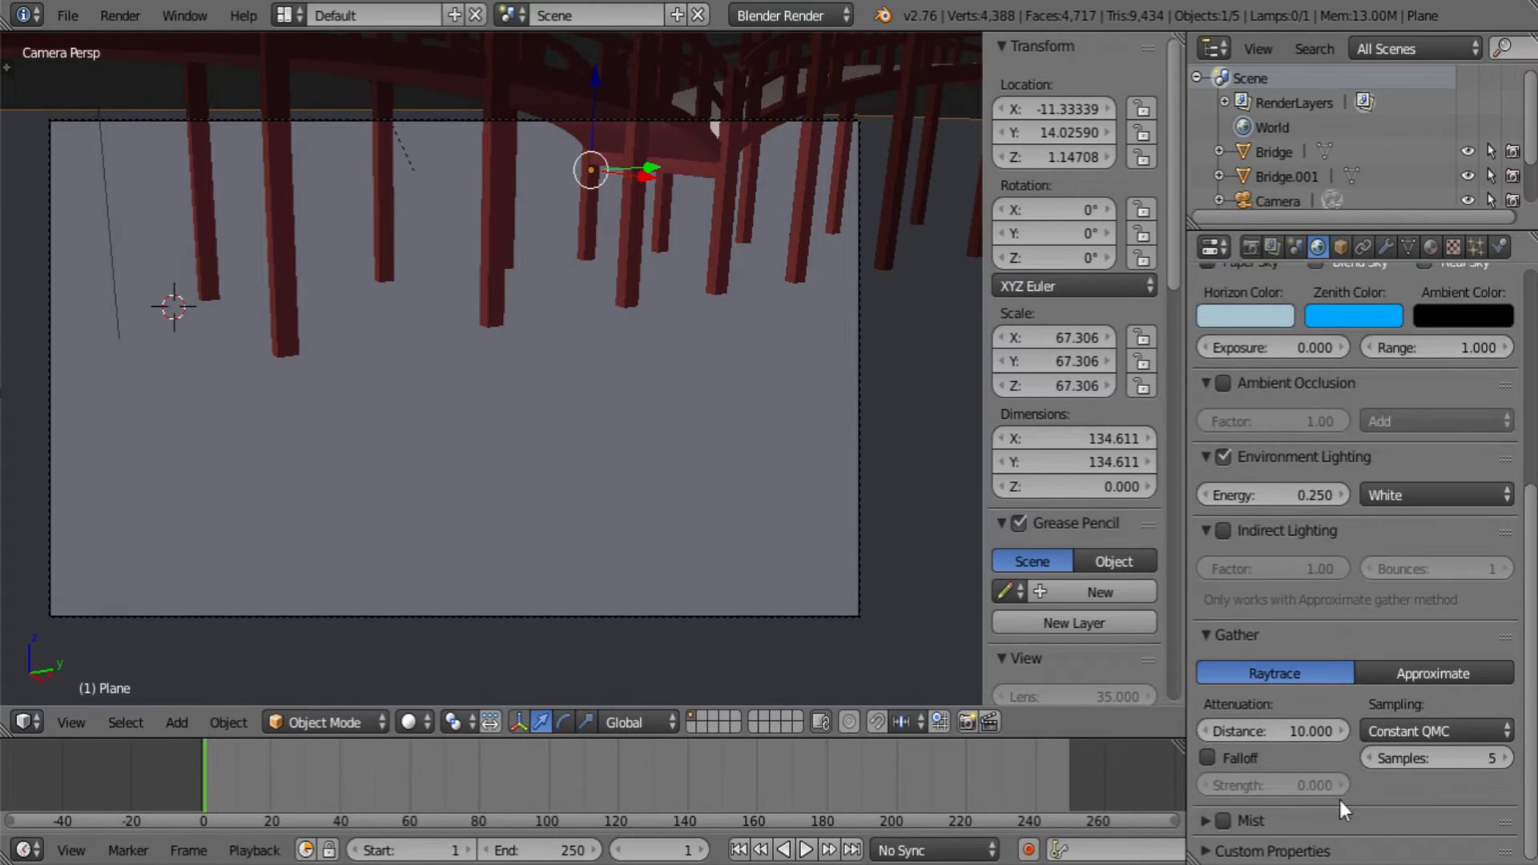
left_click(1430, 731)
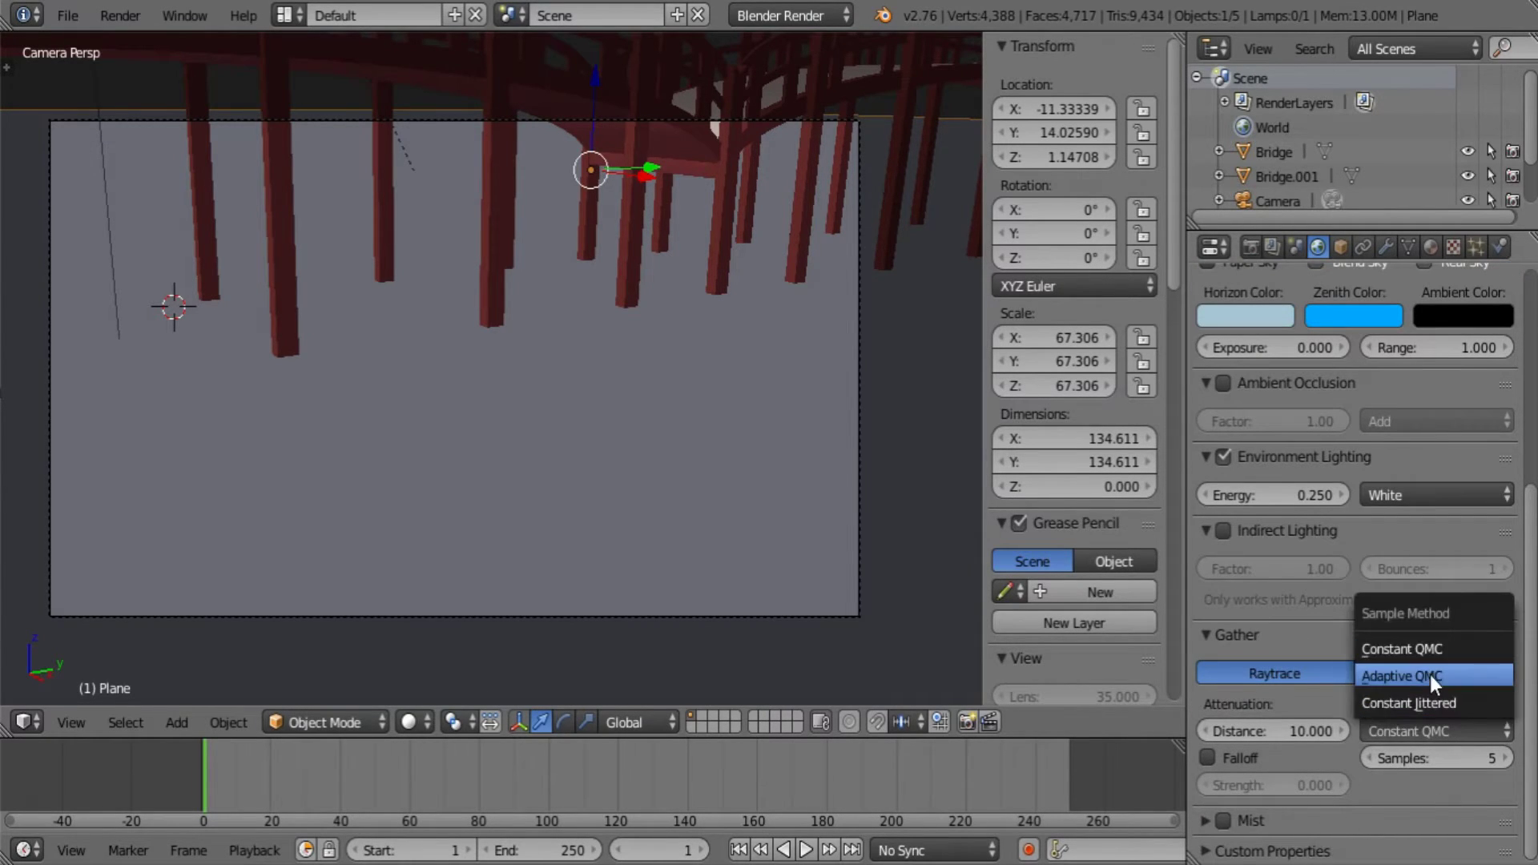
left_click(1430, 674)
left_click(1423, 756)
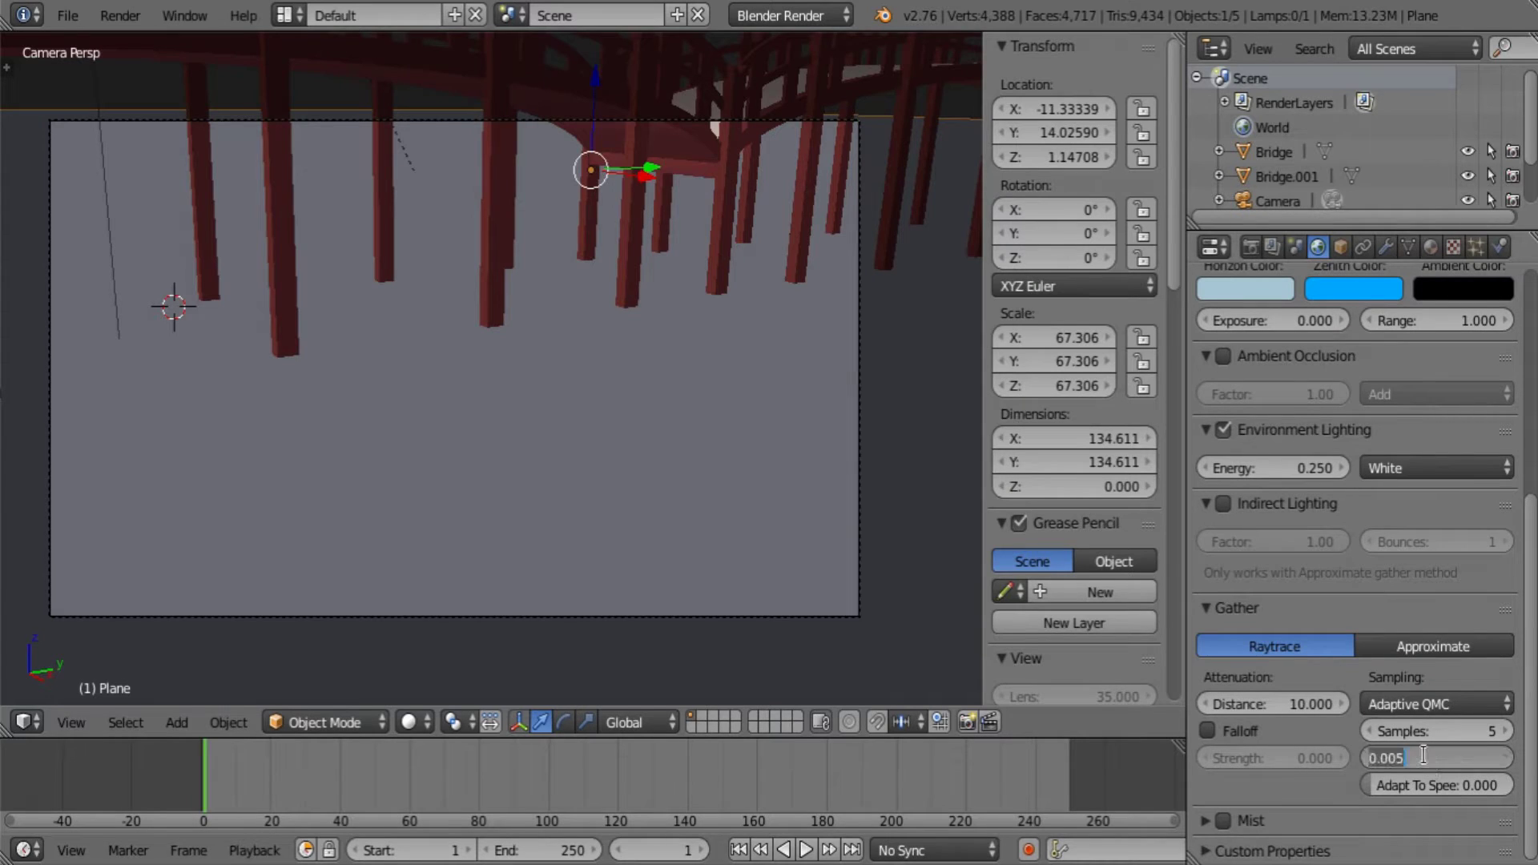
type("1")
key("Return")
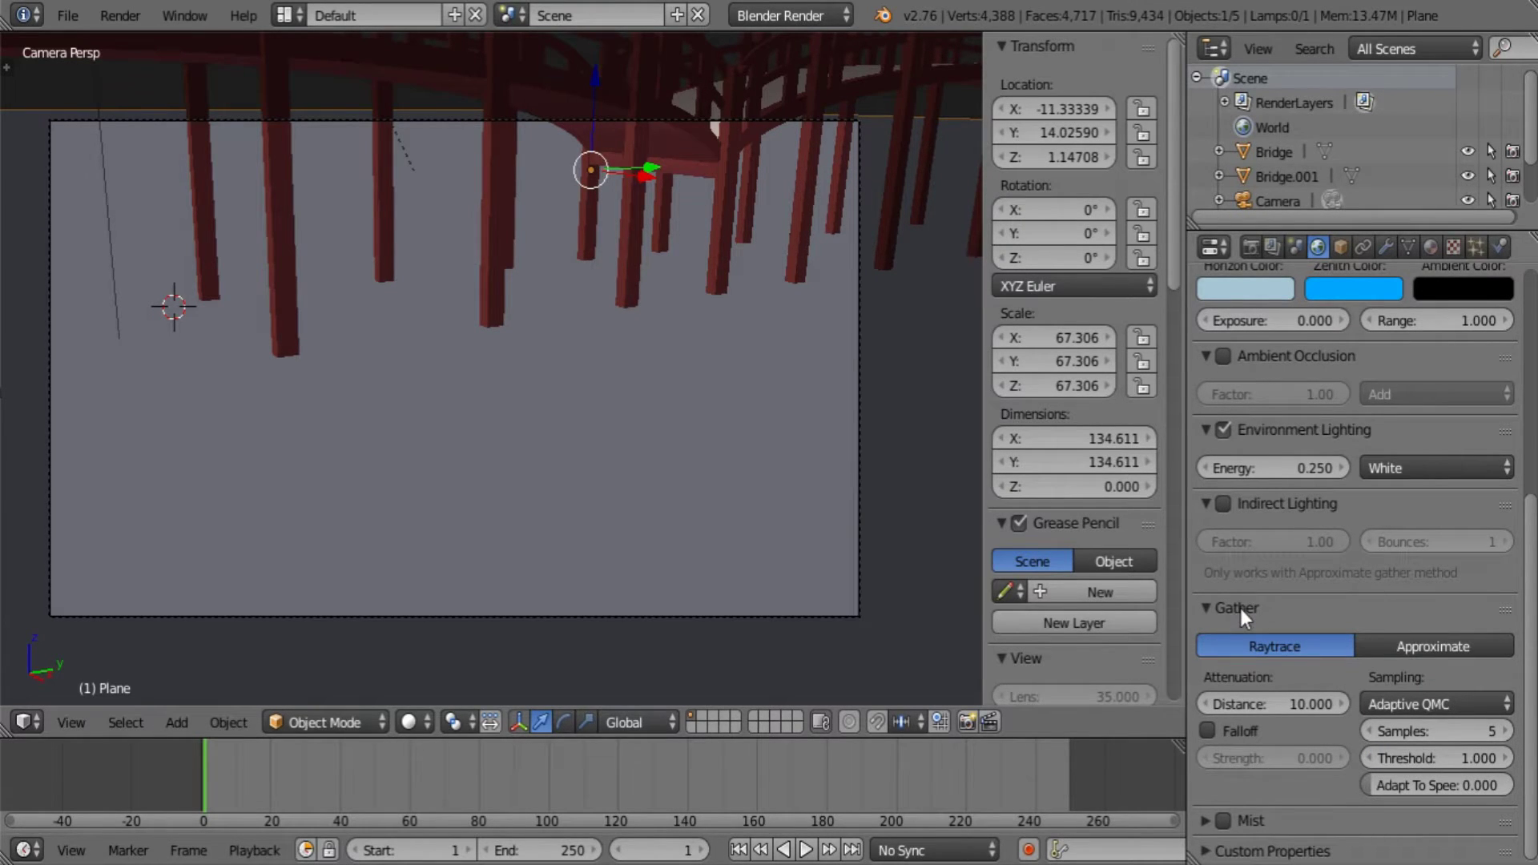
scroll(1242, 606, "up", 10)
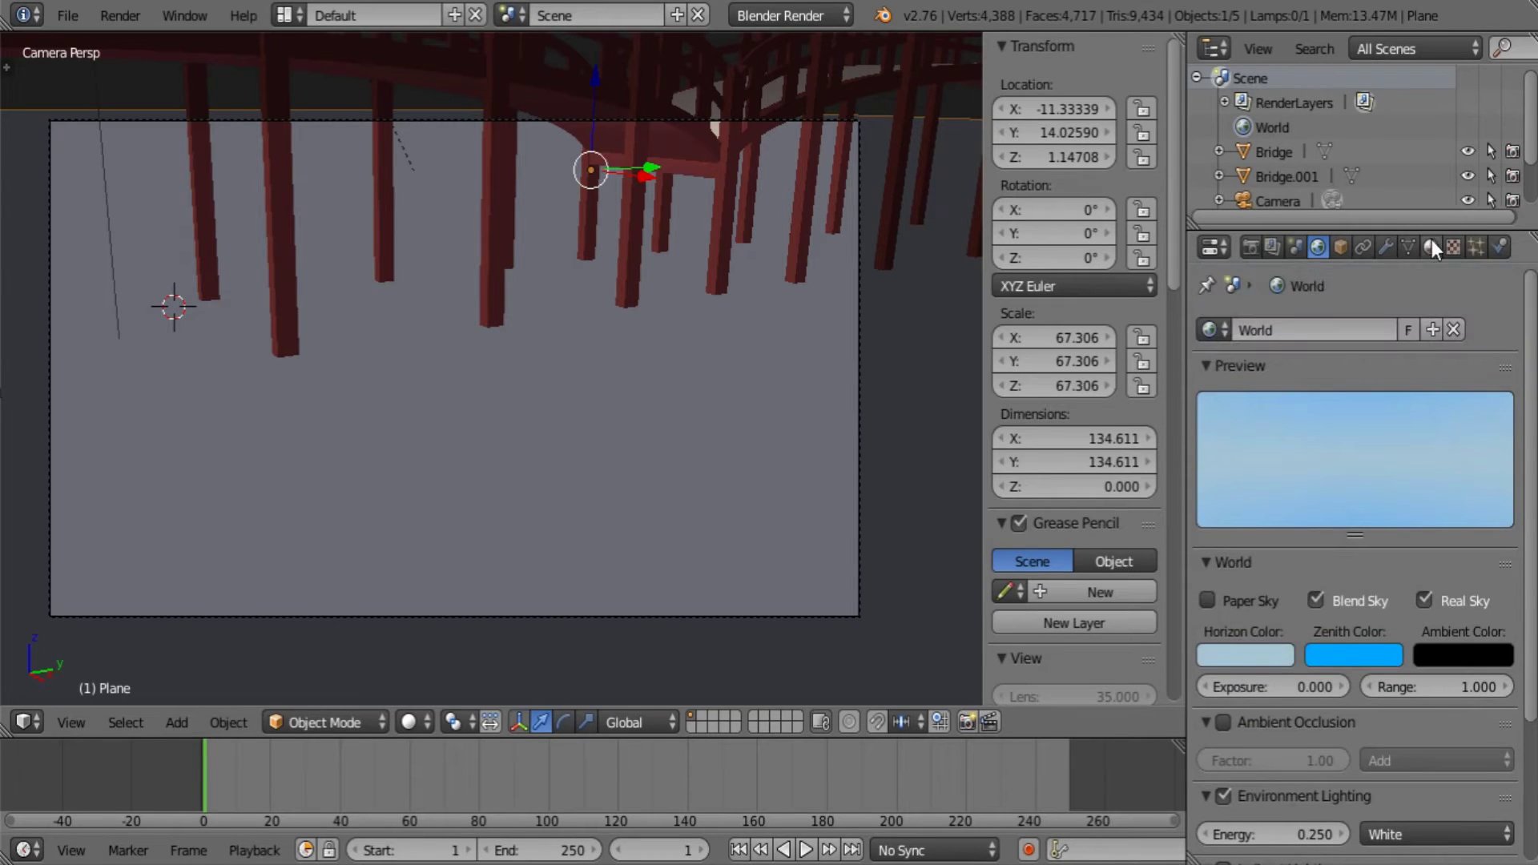
Rename the plane object to 'Water'.
left_click(1431, 240)
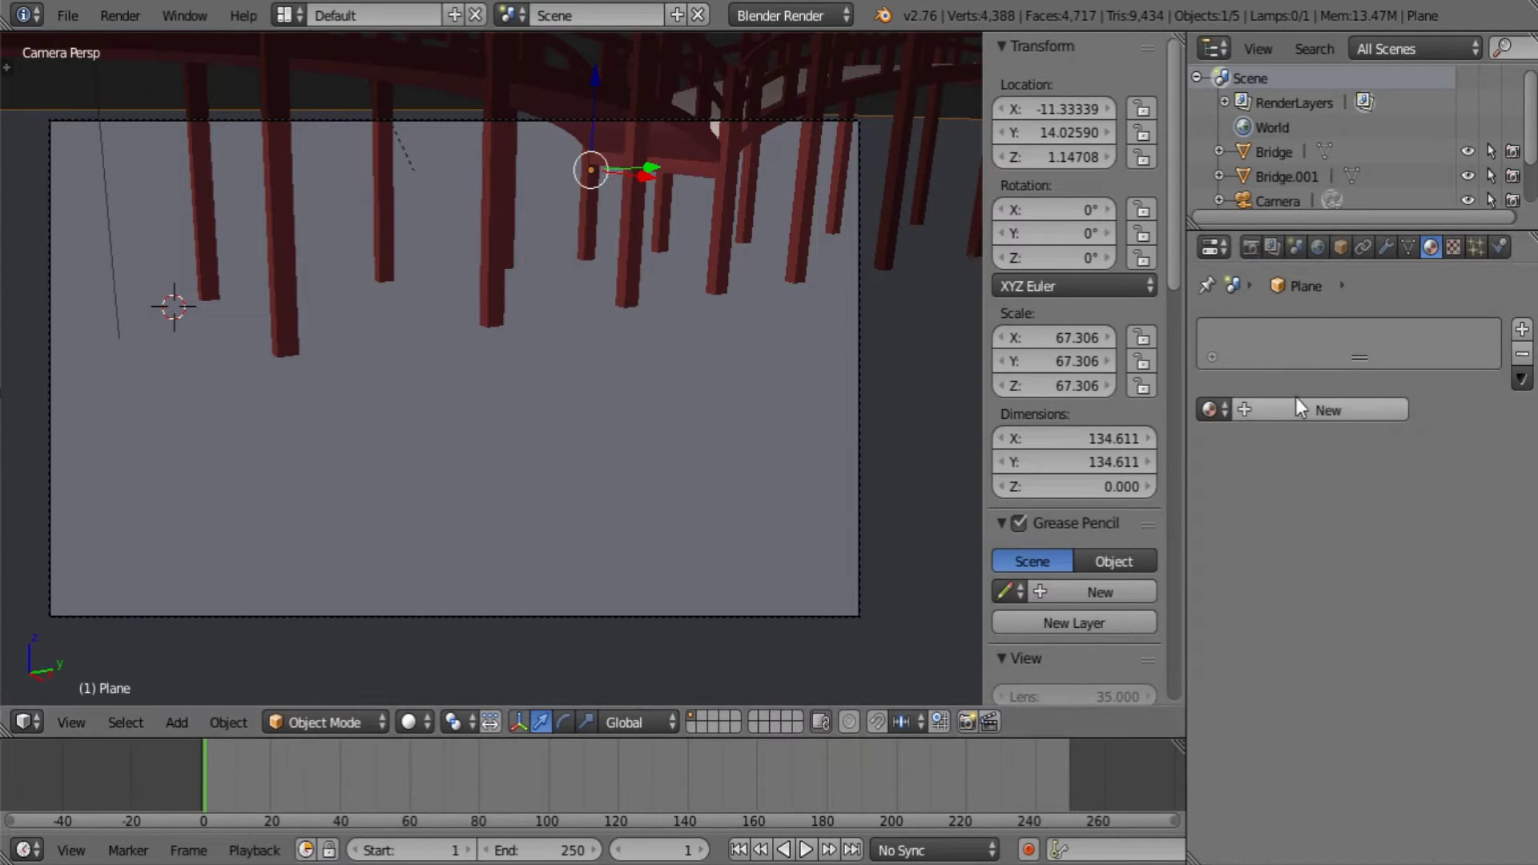
left_click(1338, 248)
left_click(1314, 340)
type("Water")
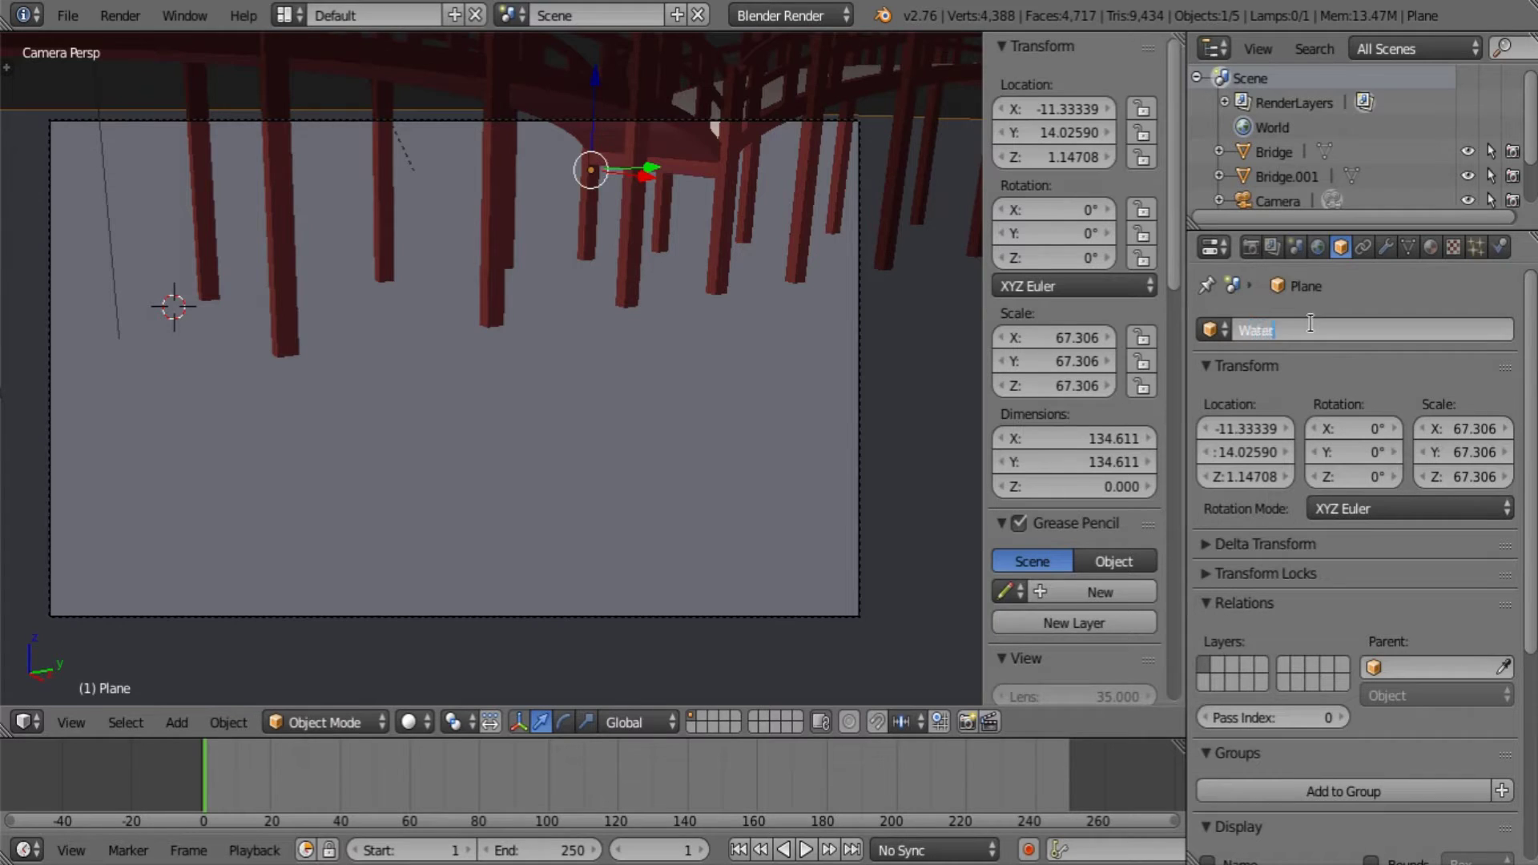
key("Return")
Create a new material for the plane named 'Water'.
left_click(1430, 246)
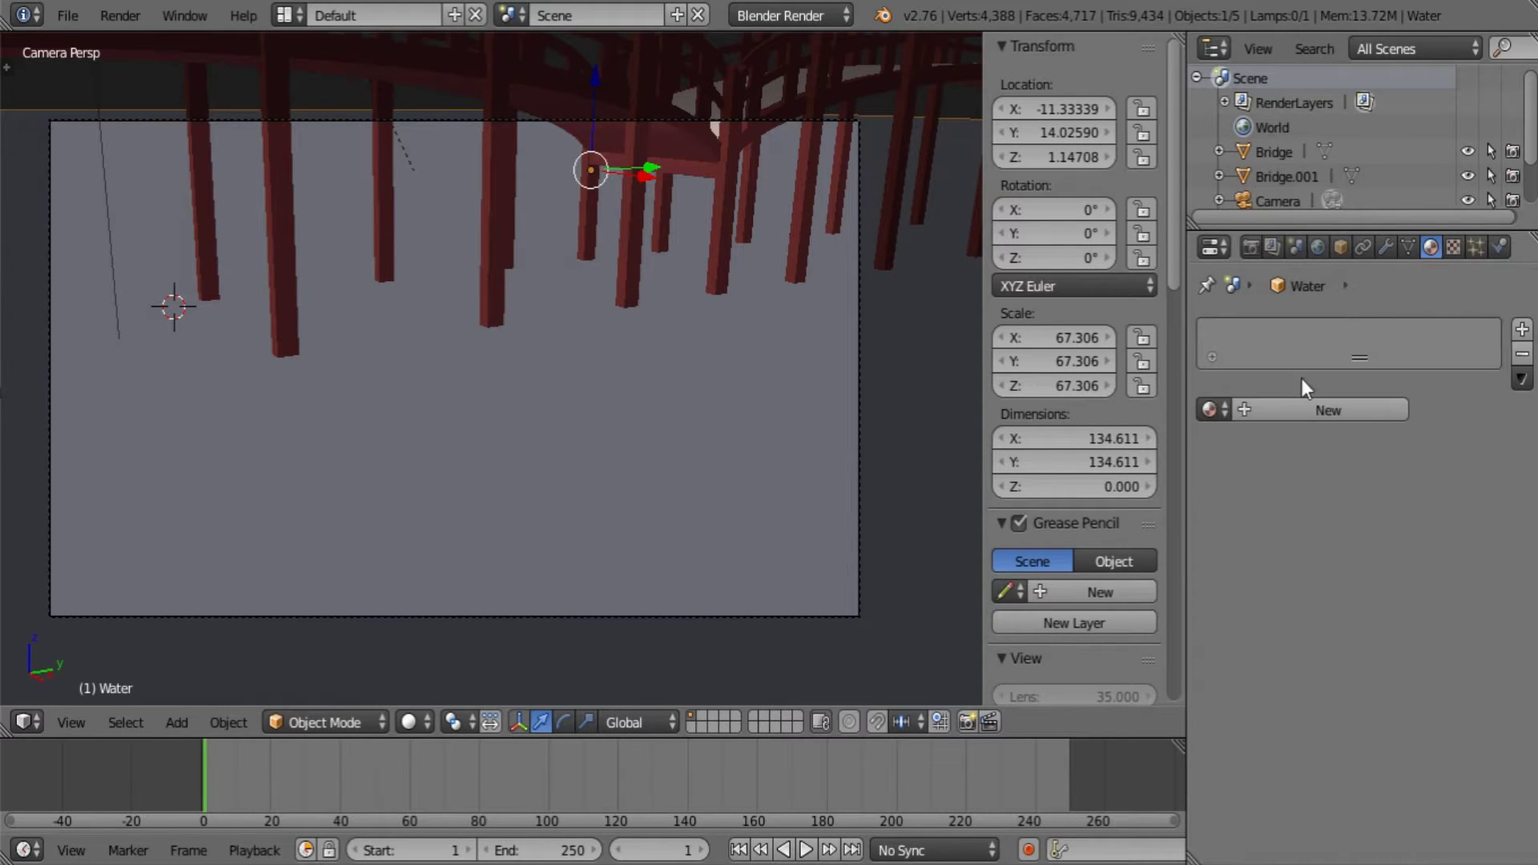
left_click(1301, 408)
left_click(1303, 409)
type("Water")
key("Return")
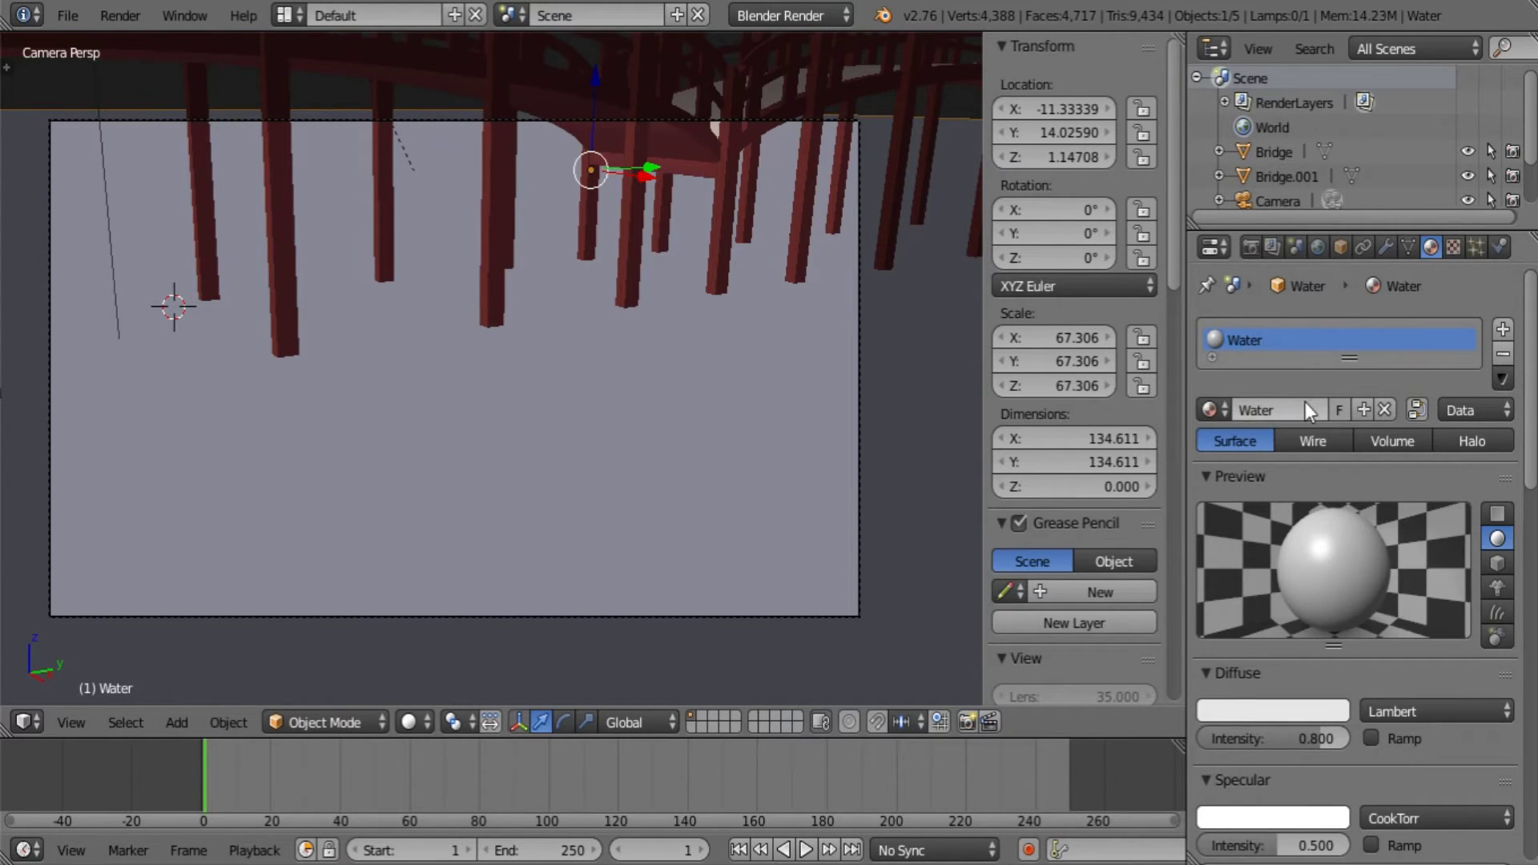
Make the diffuse light blue, with specular intensity 1.000, hardness 349 and diffuse intensity 1.000.
scroll(1441, 719, "down", 3)
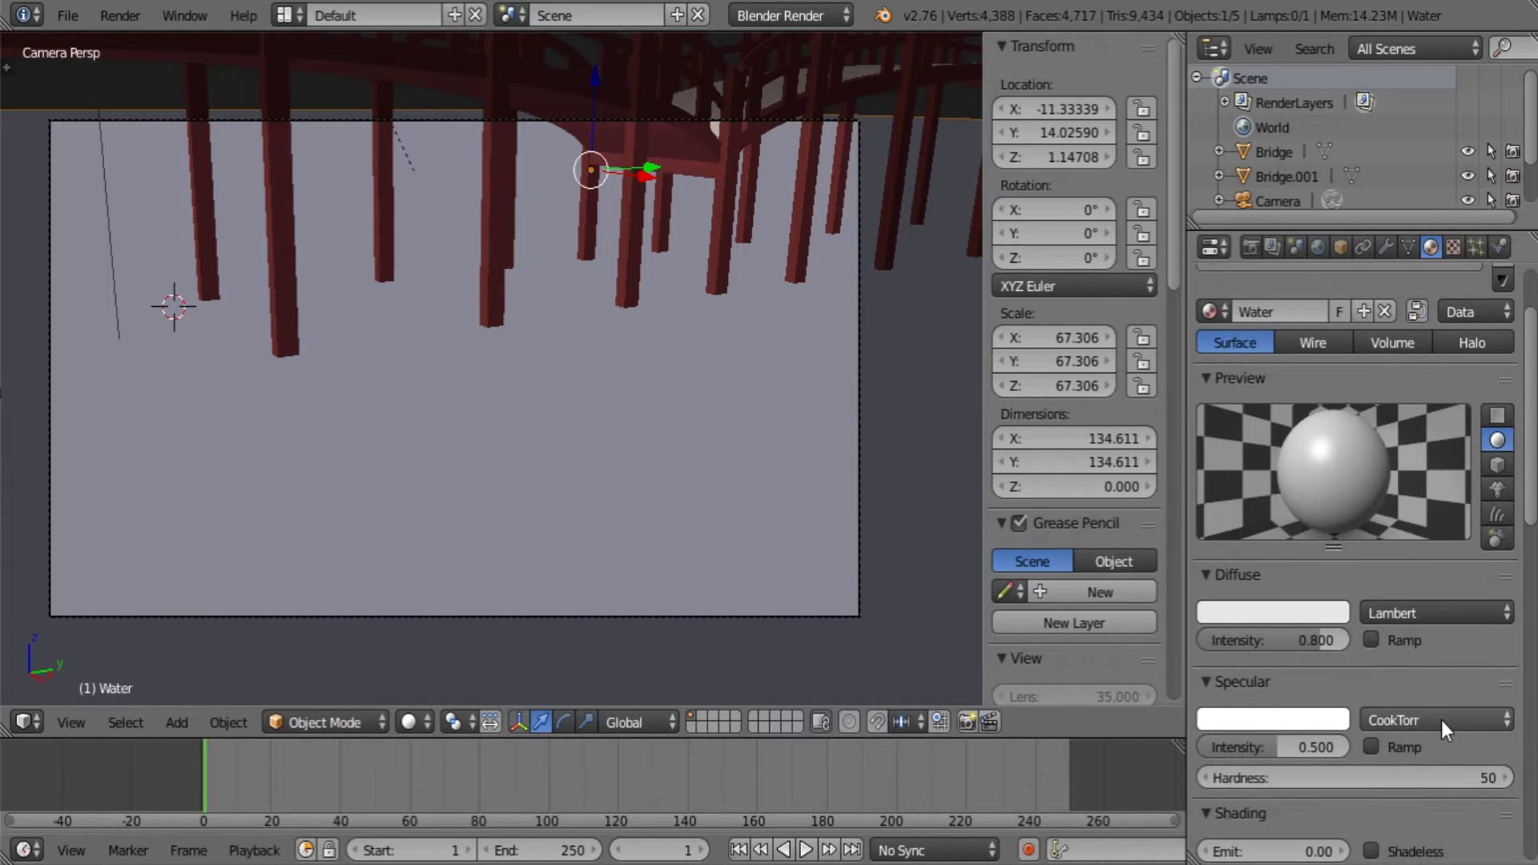
scroll(1440, 719, "down", 2)
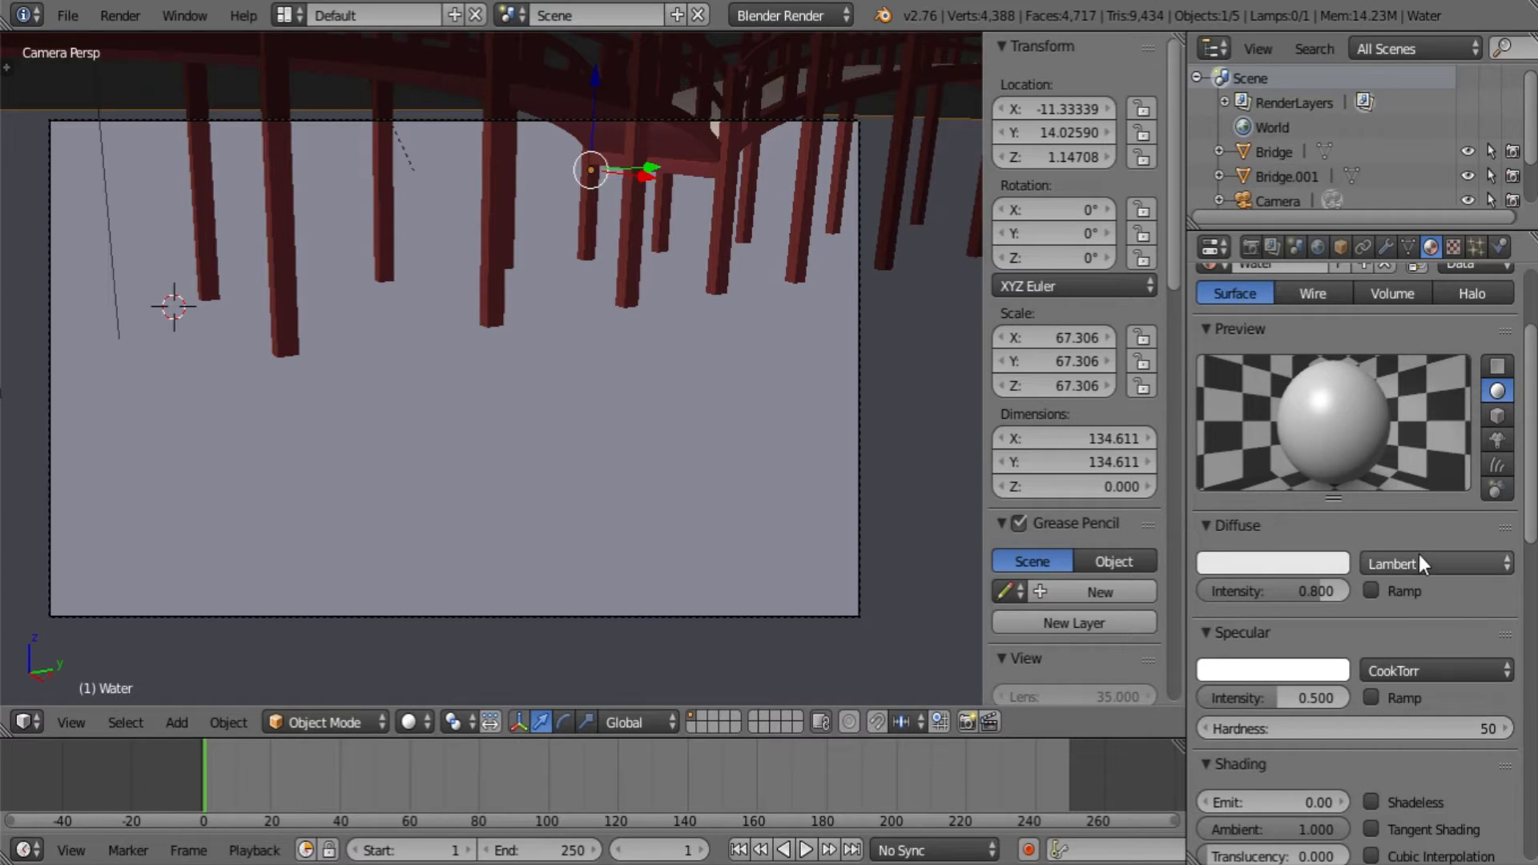
left_click(1306, 562)
left_click_drag(1232, 324, 1240, 287)
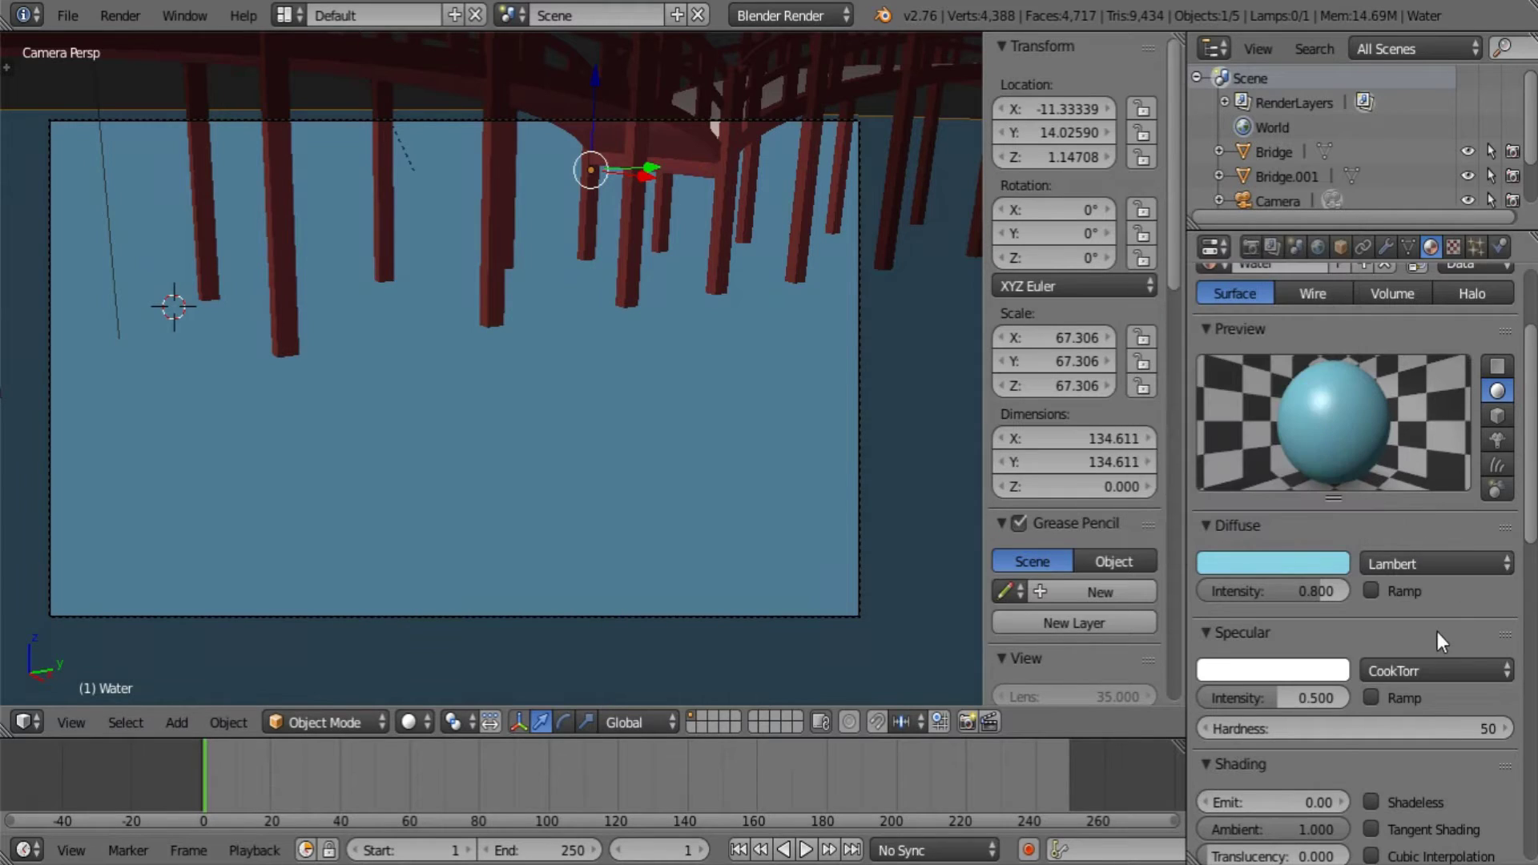
scroll(1436, 631, "down", 3)
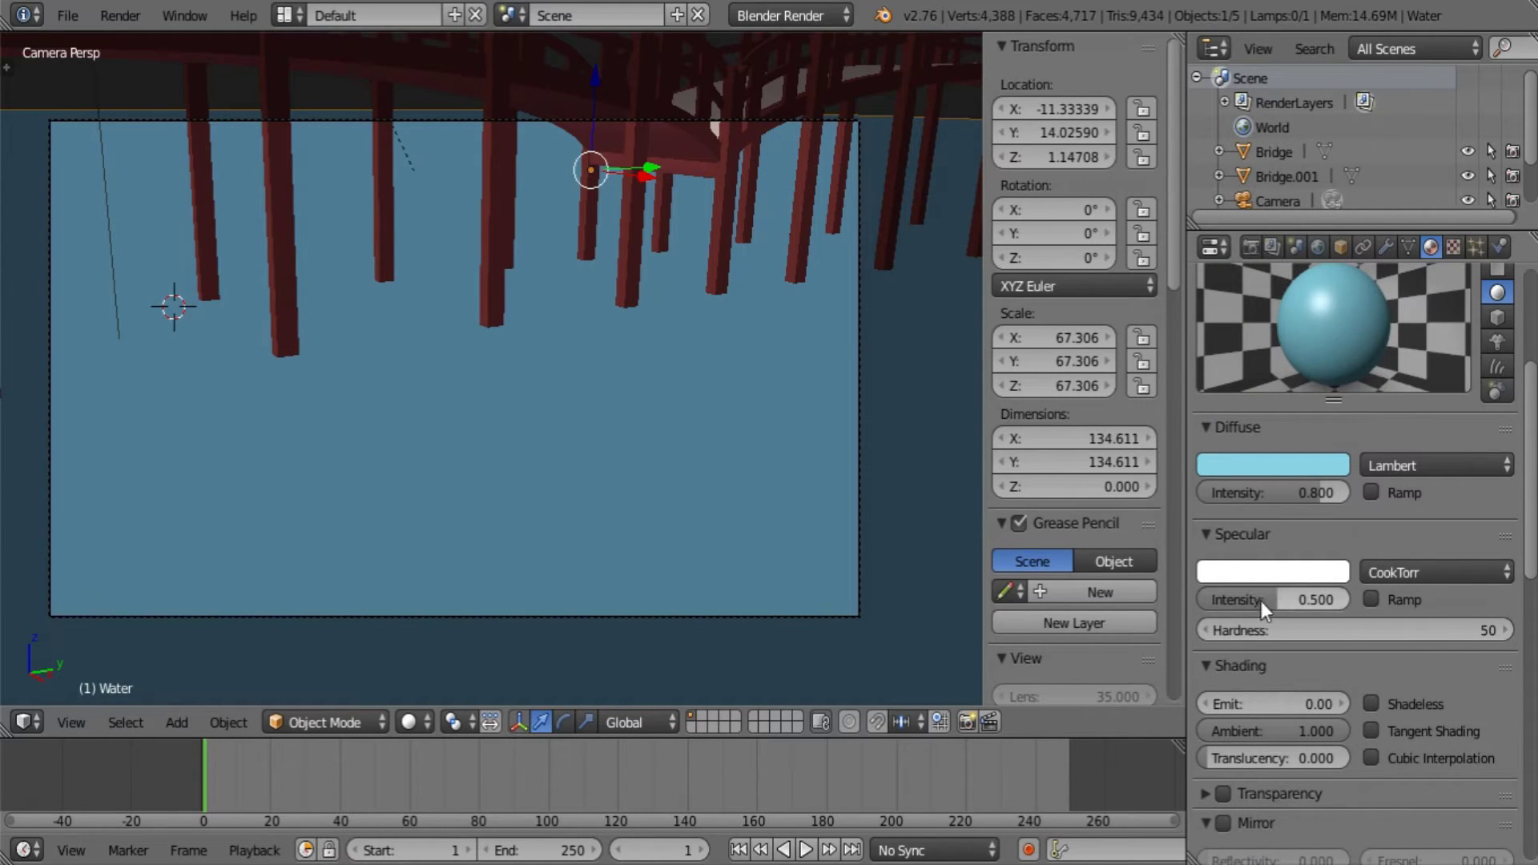
left_click_drag(1261, 601, 1351, 599)
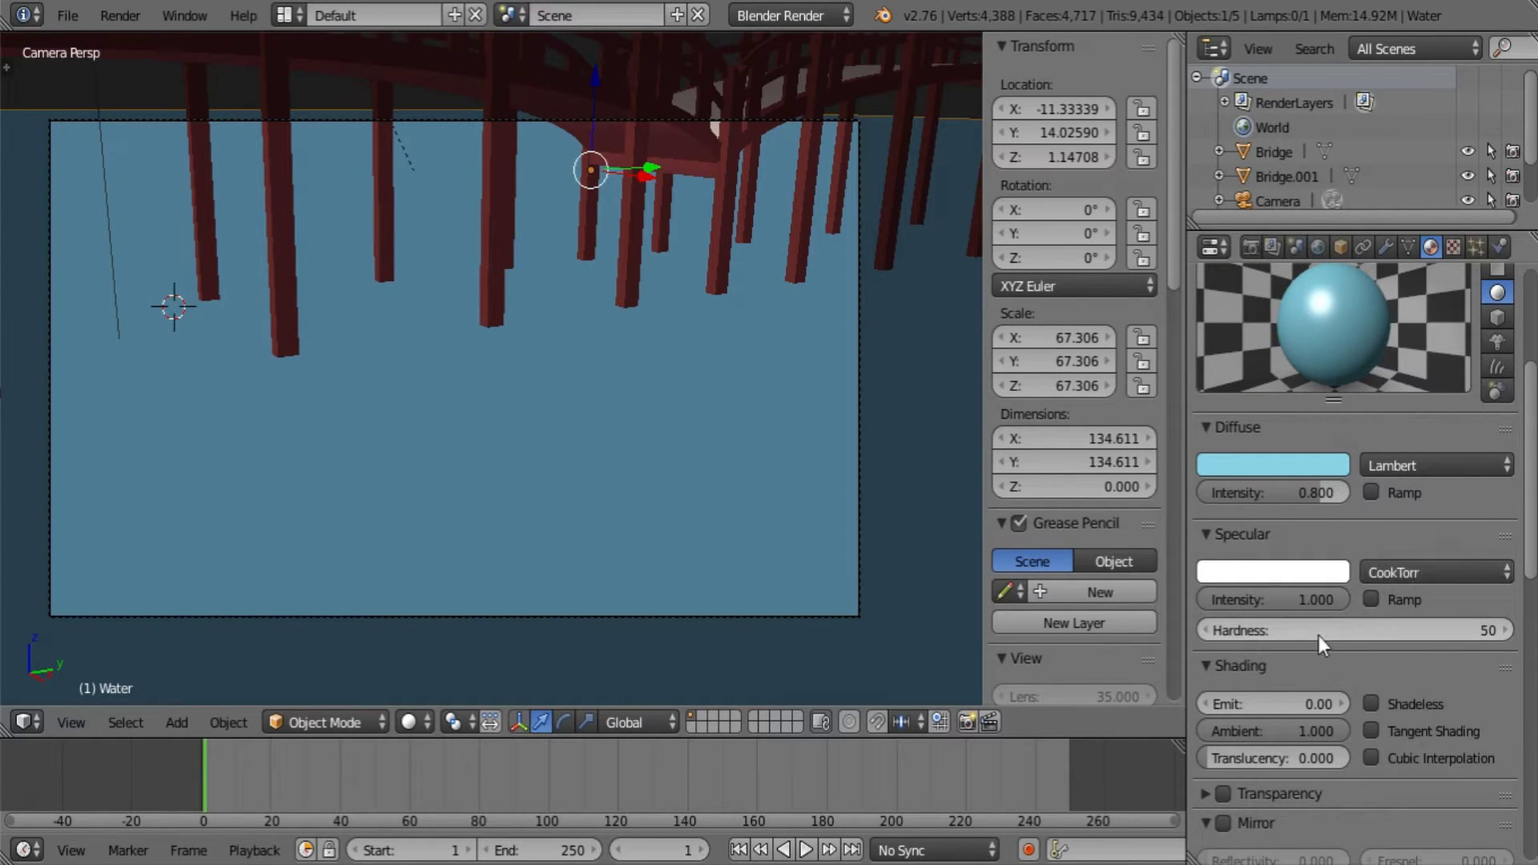
left_click_drag(1228, 628, 1362, 628)
left_click_drag(1273, 493, 1358, 550)
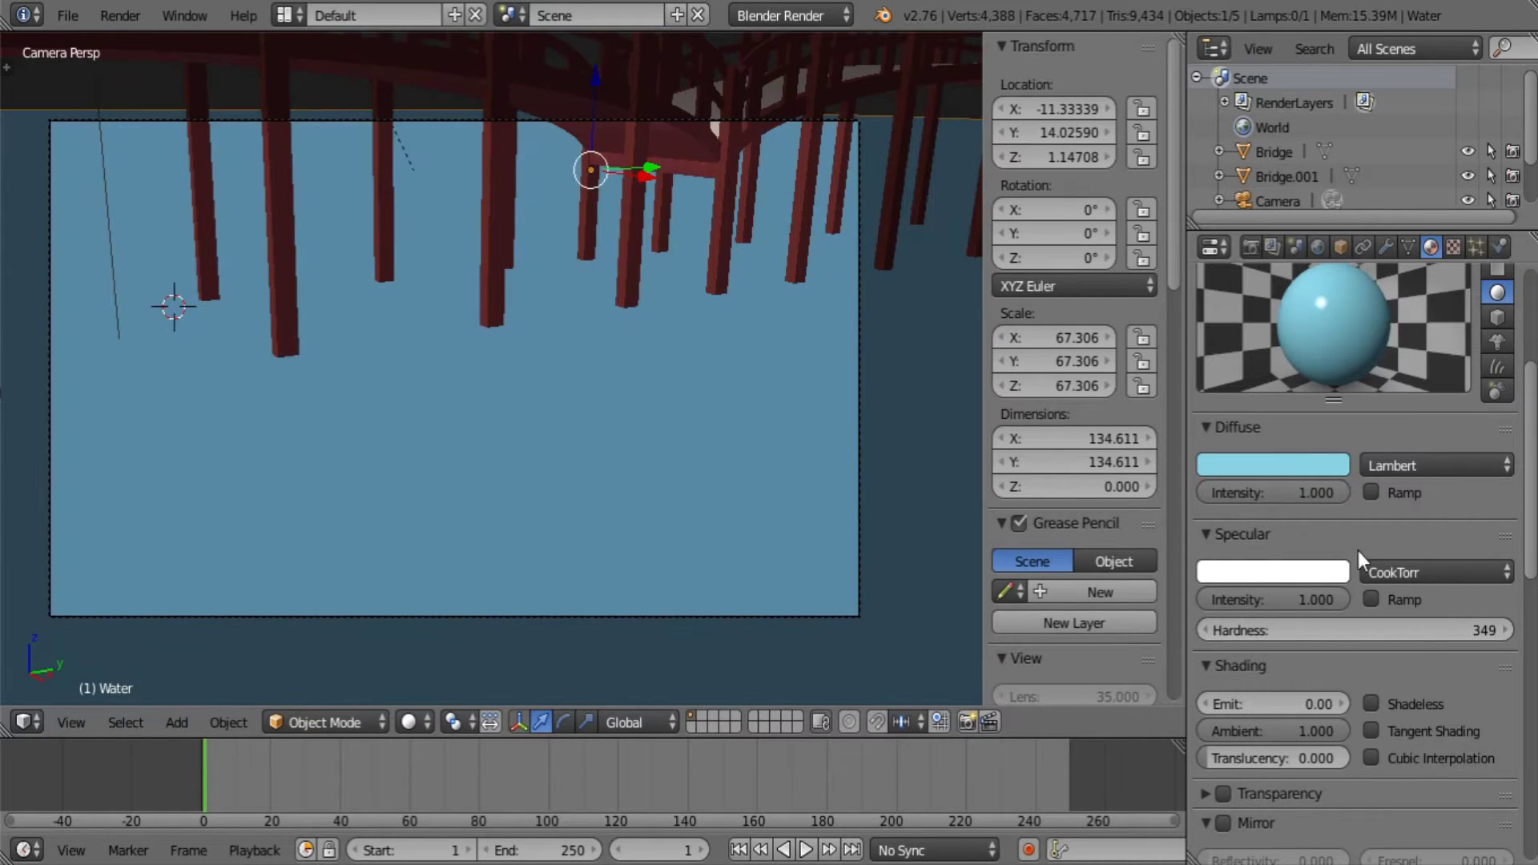
scroll(1379, 547, "down", 3)
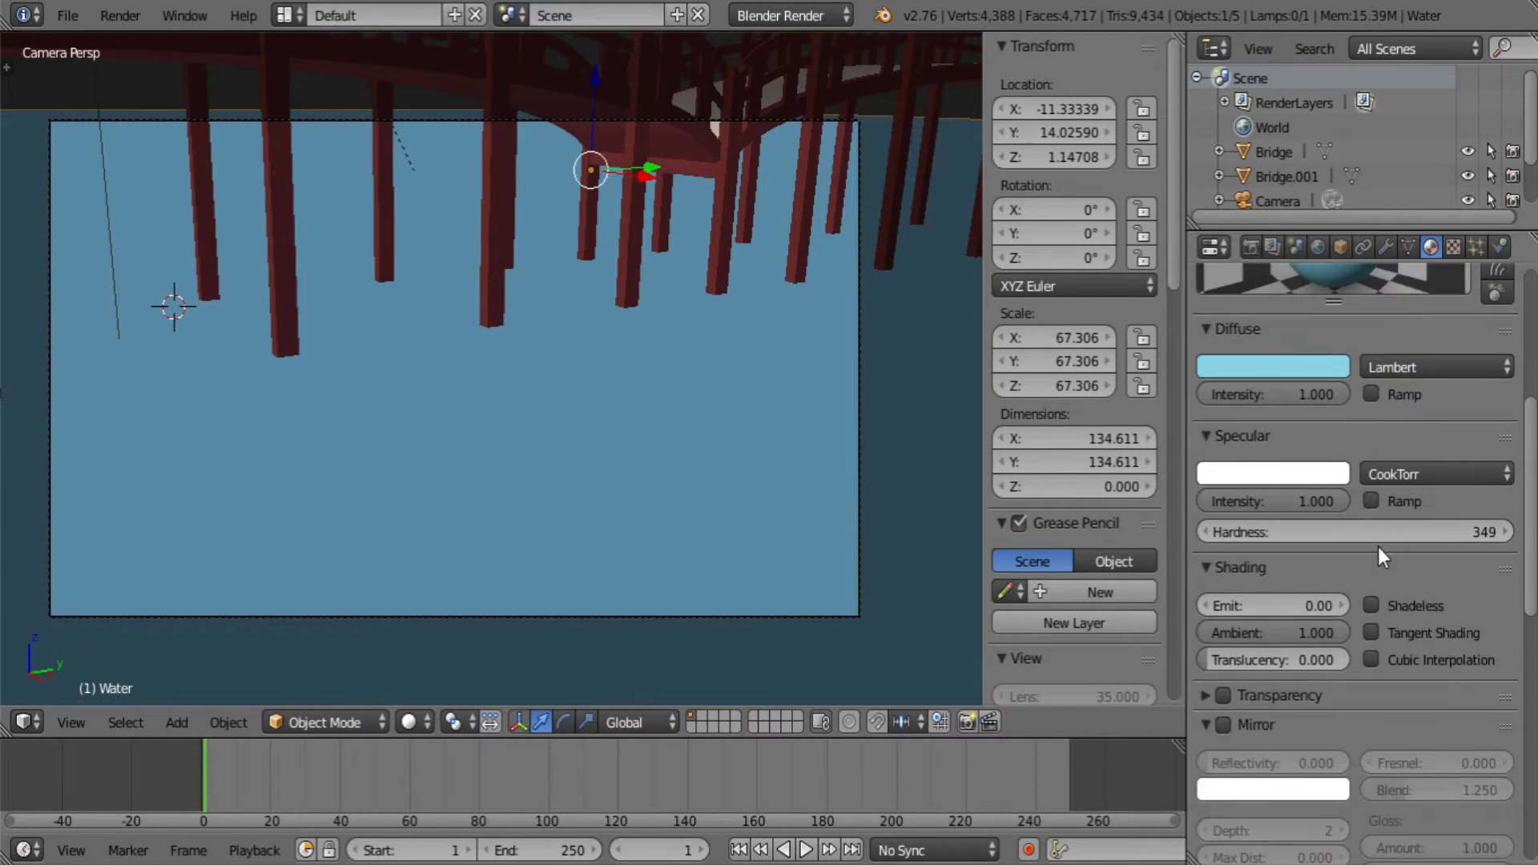
Collapse the Shading, Specular and Diffuse panels, then enable mirror with reflectivity 0.995 and max distance 5.
left_click(1228, 570)
left_click(1249, 439)
left_click(1236, 330)
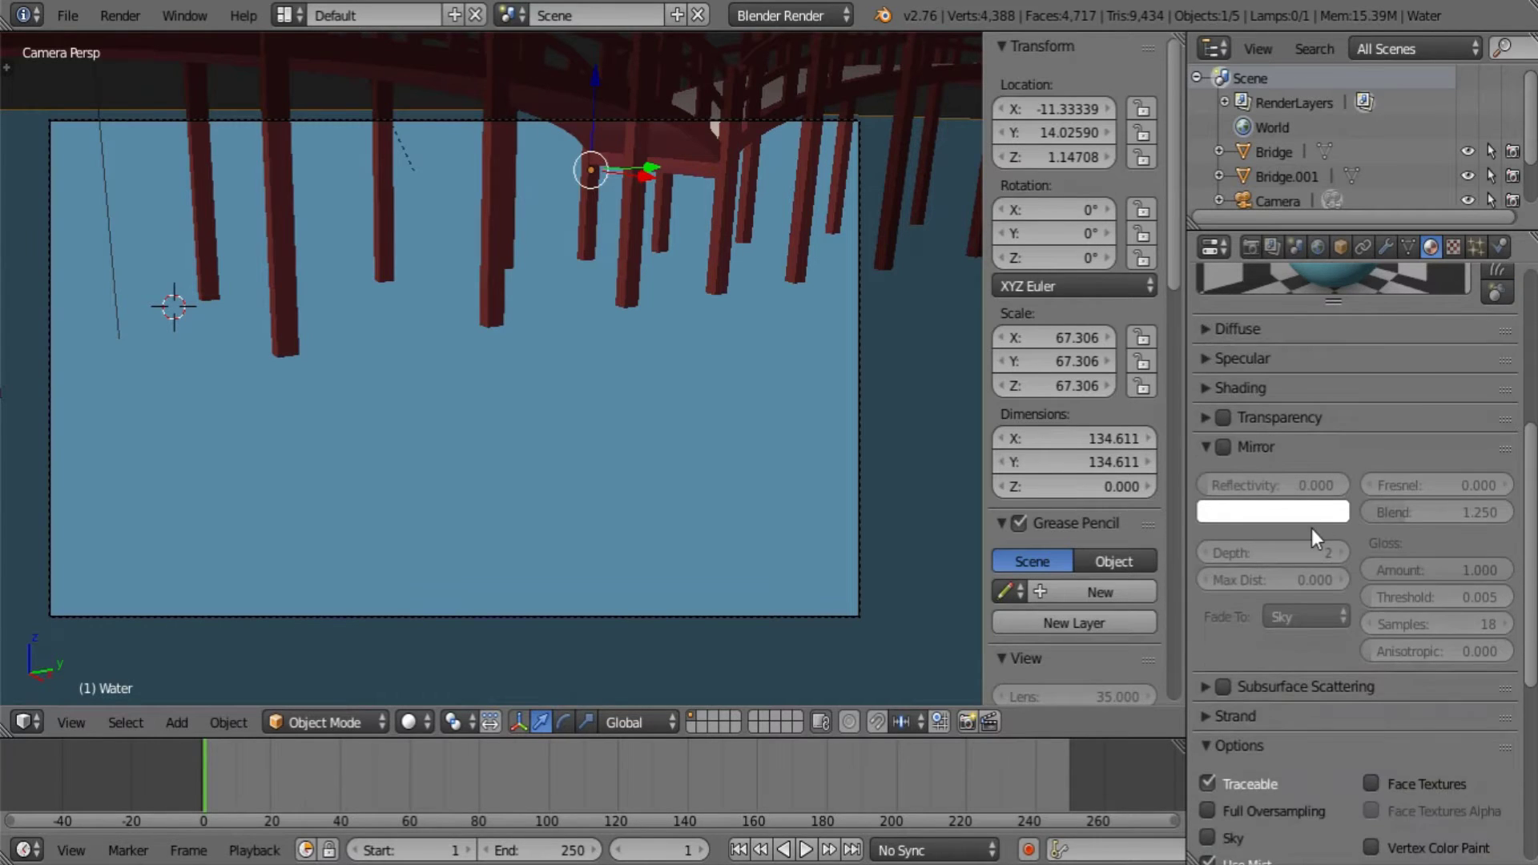
scroll(1282, 520, "up", 2)
left_click(1223, 494)
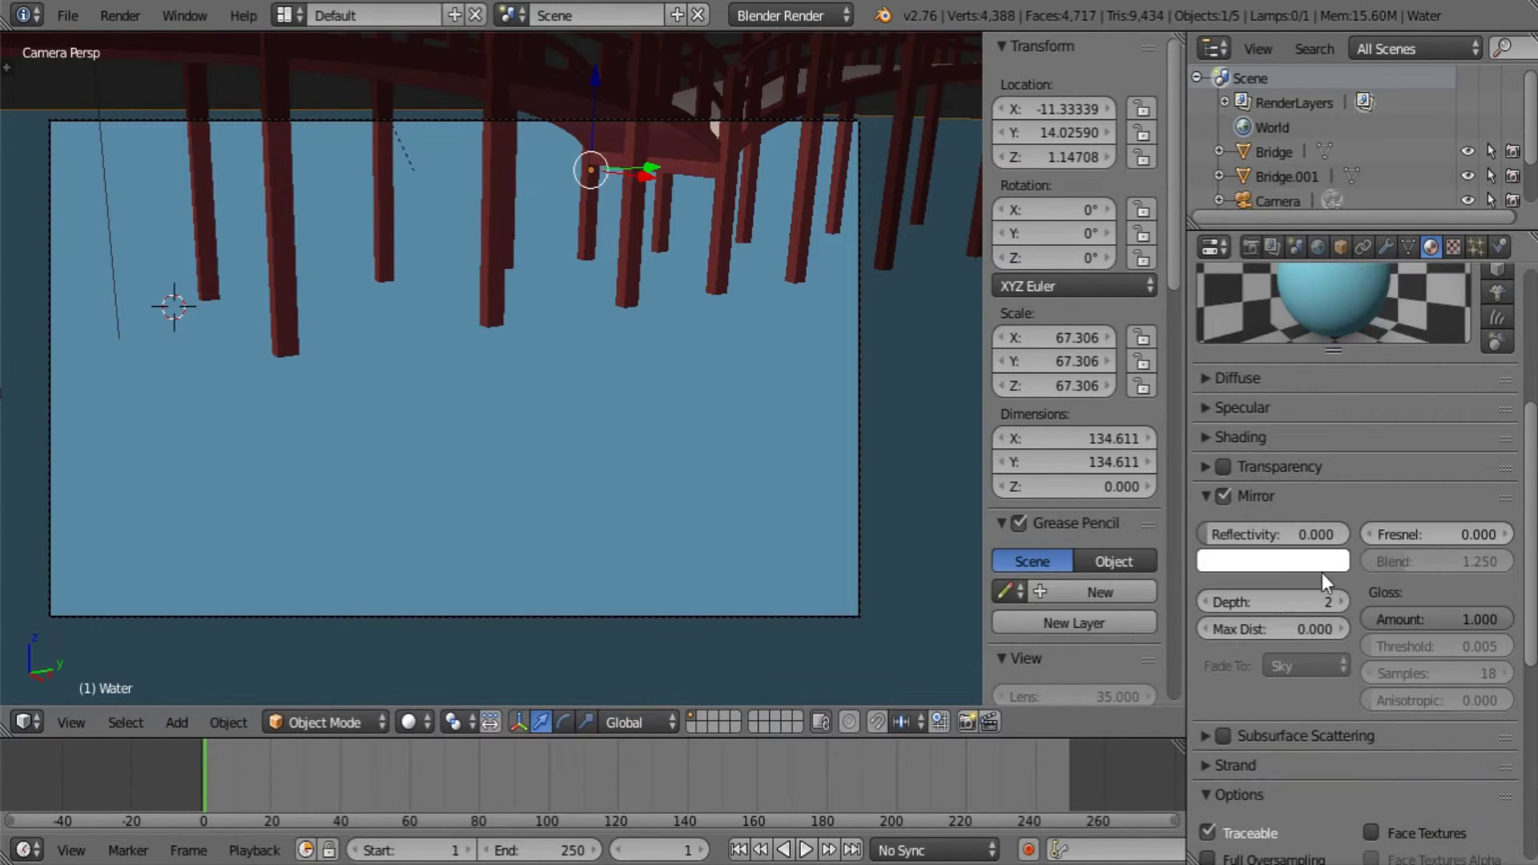
left_click(1278, 535)
type(".995")
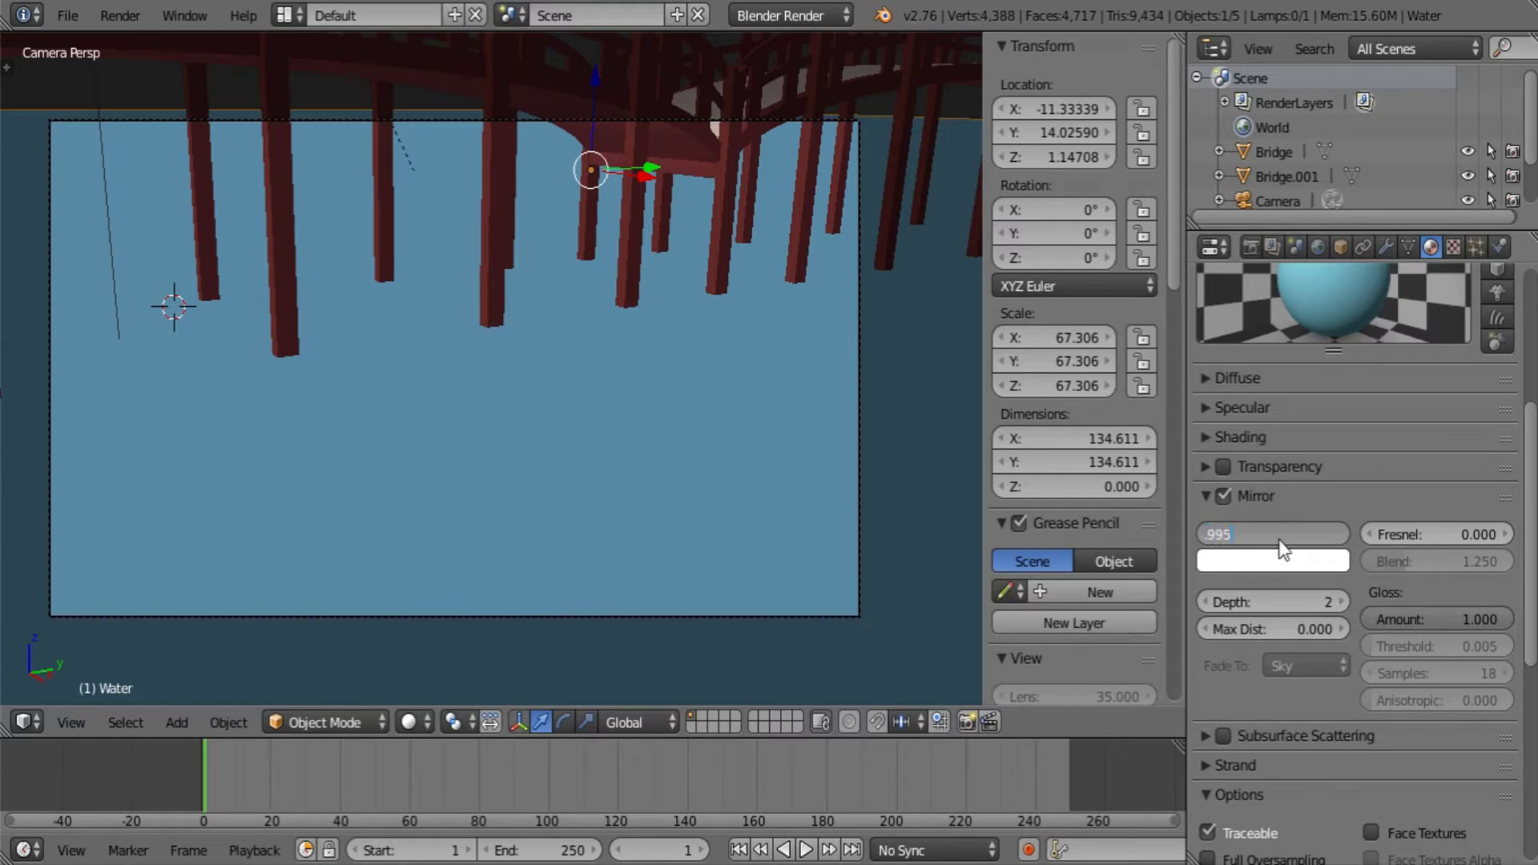
key("Return")
scroll(1373, 537, "up", 2)
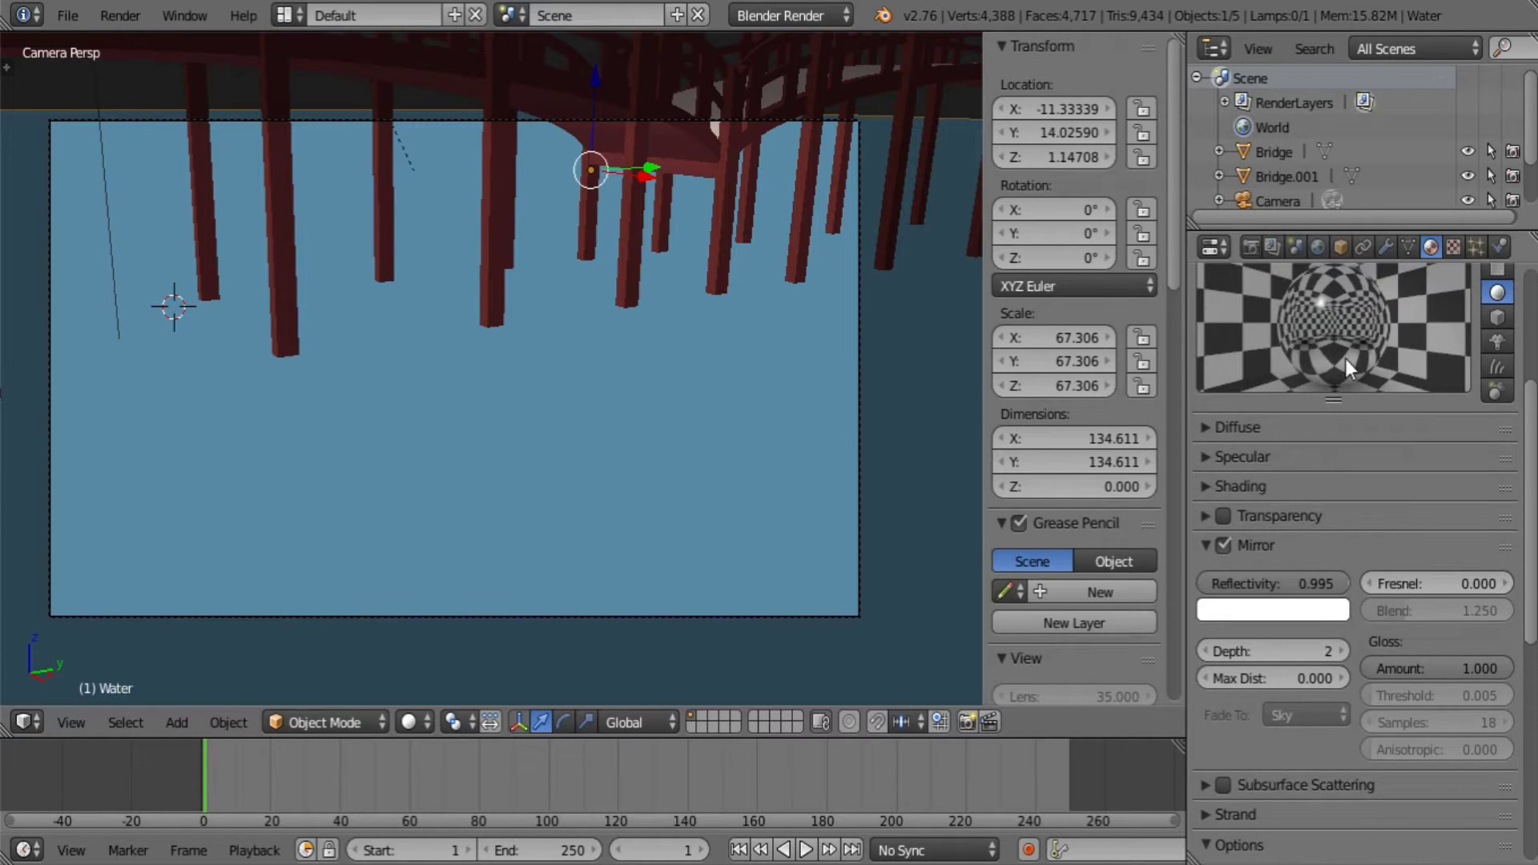
left_click(1285, 679)
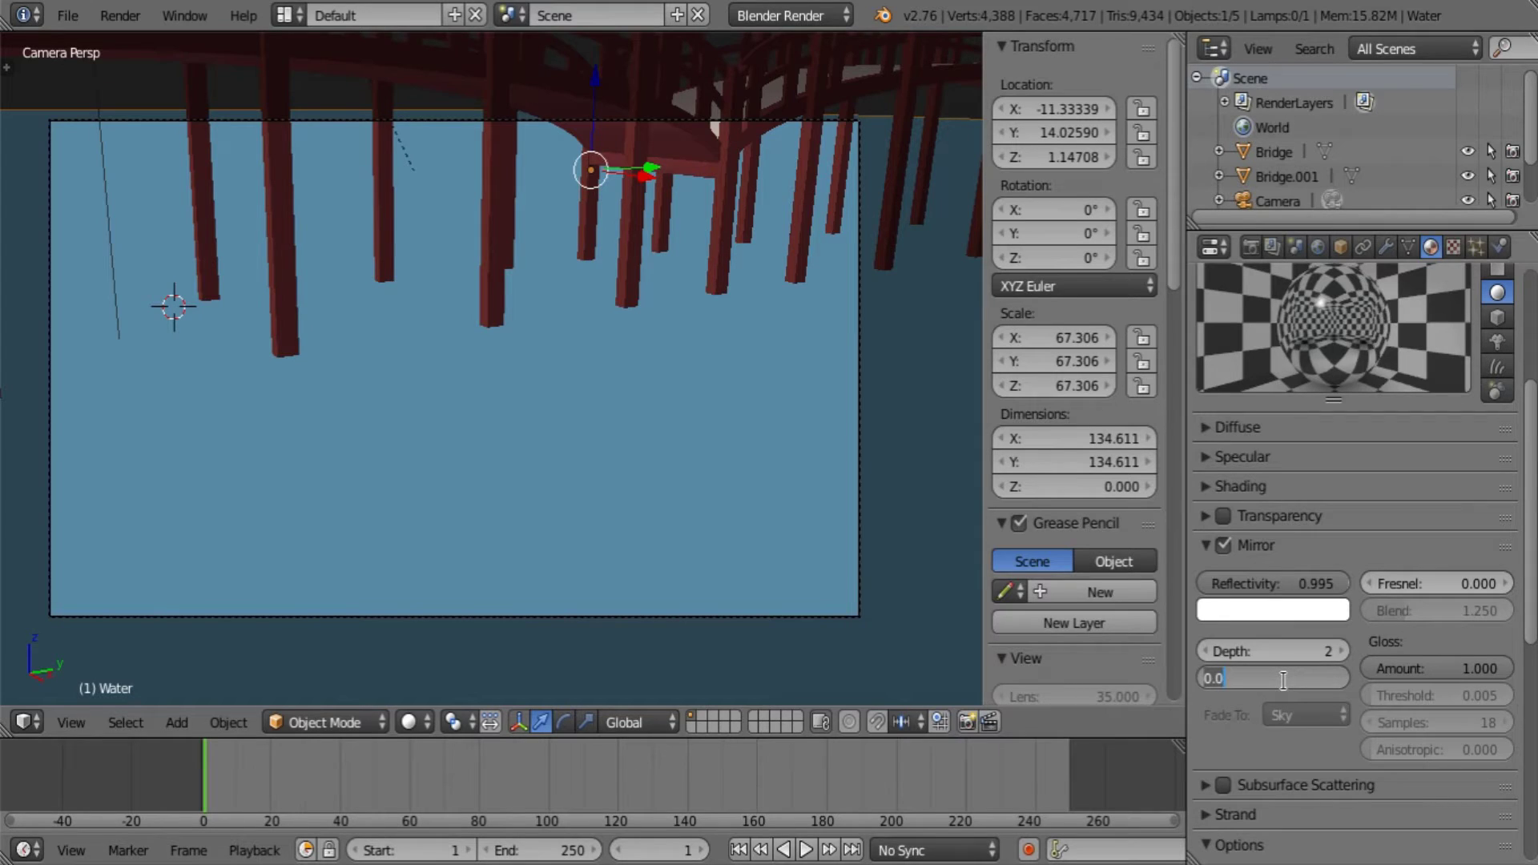
type("5")
key("Return")
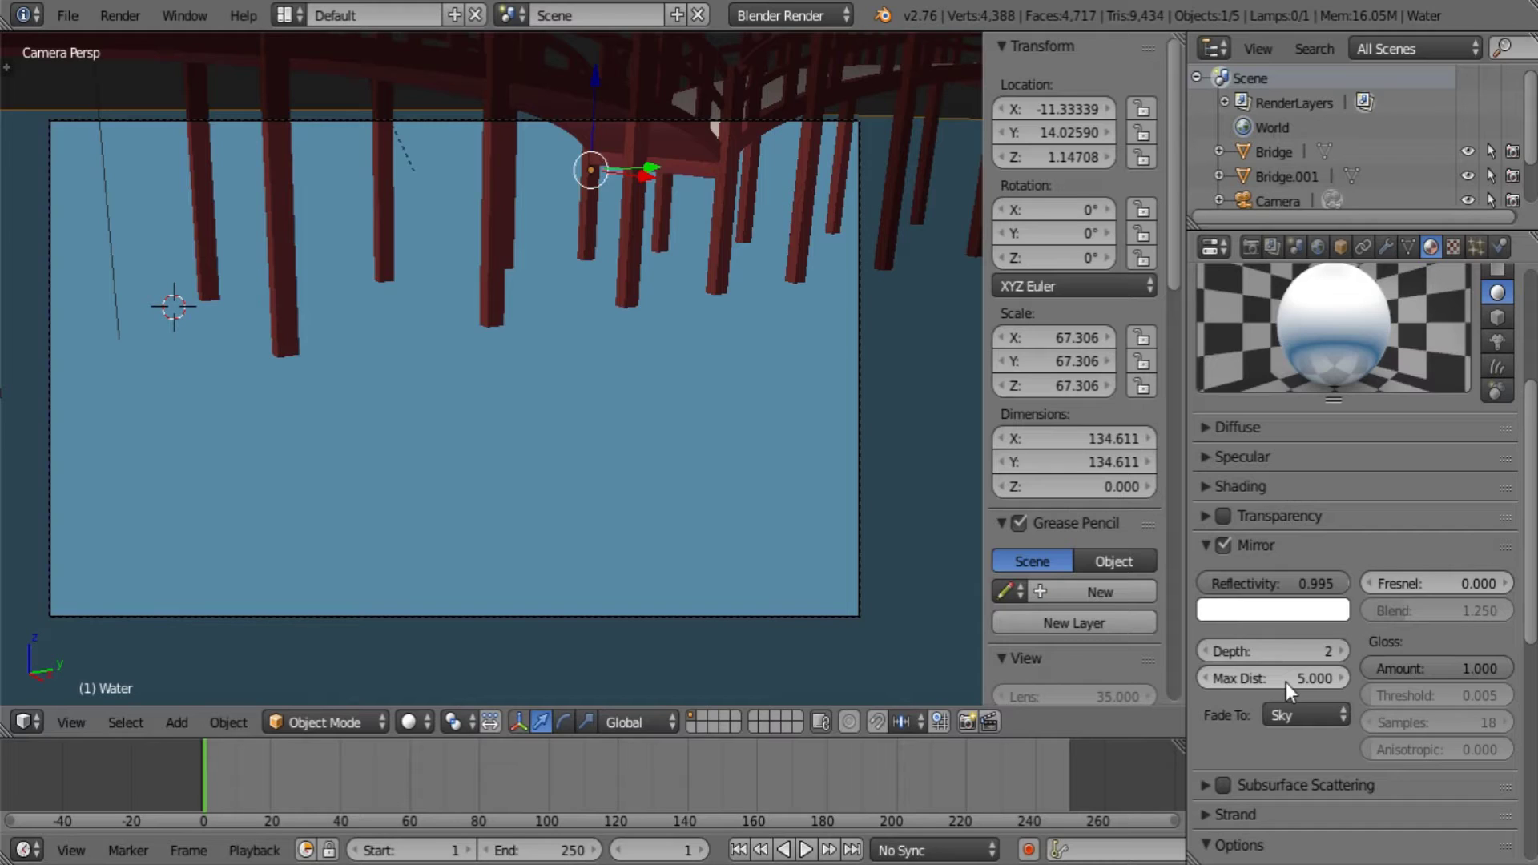
Copy the diffuse colour into the mirror colour with the eyedropper, then raise its HSV value to full.
left_click(1283, 609)
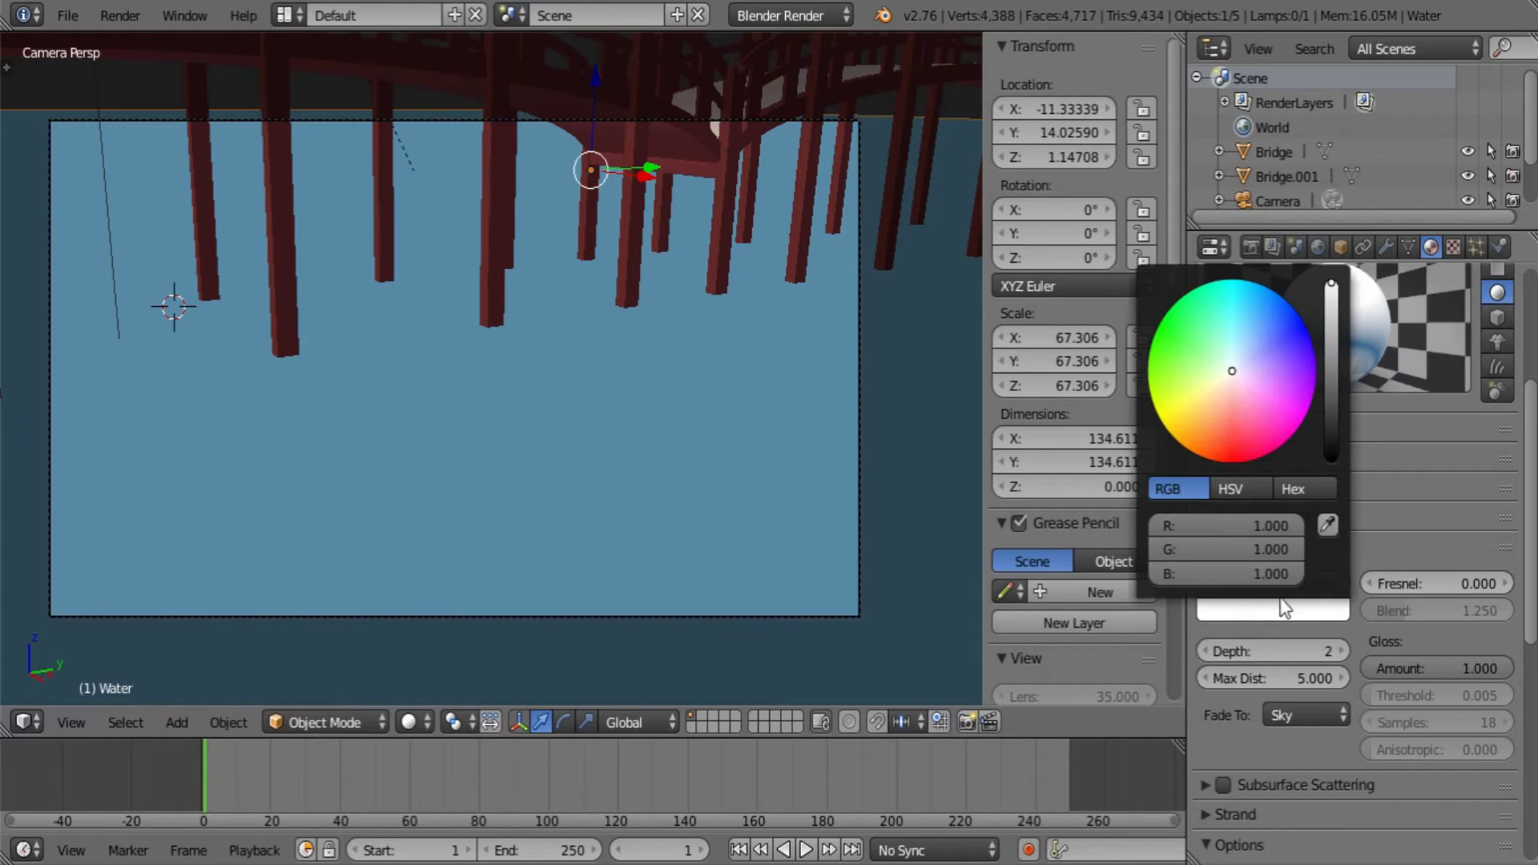
left_click_drag(1238, 361, 1239, 355)
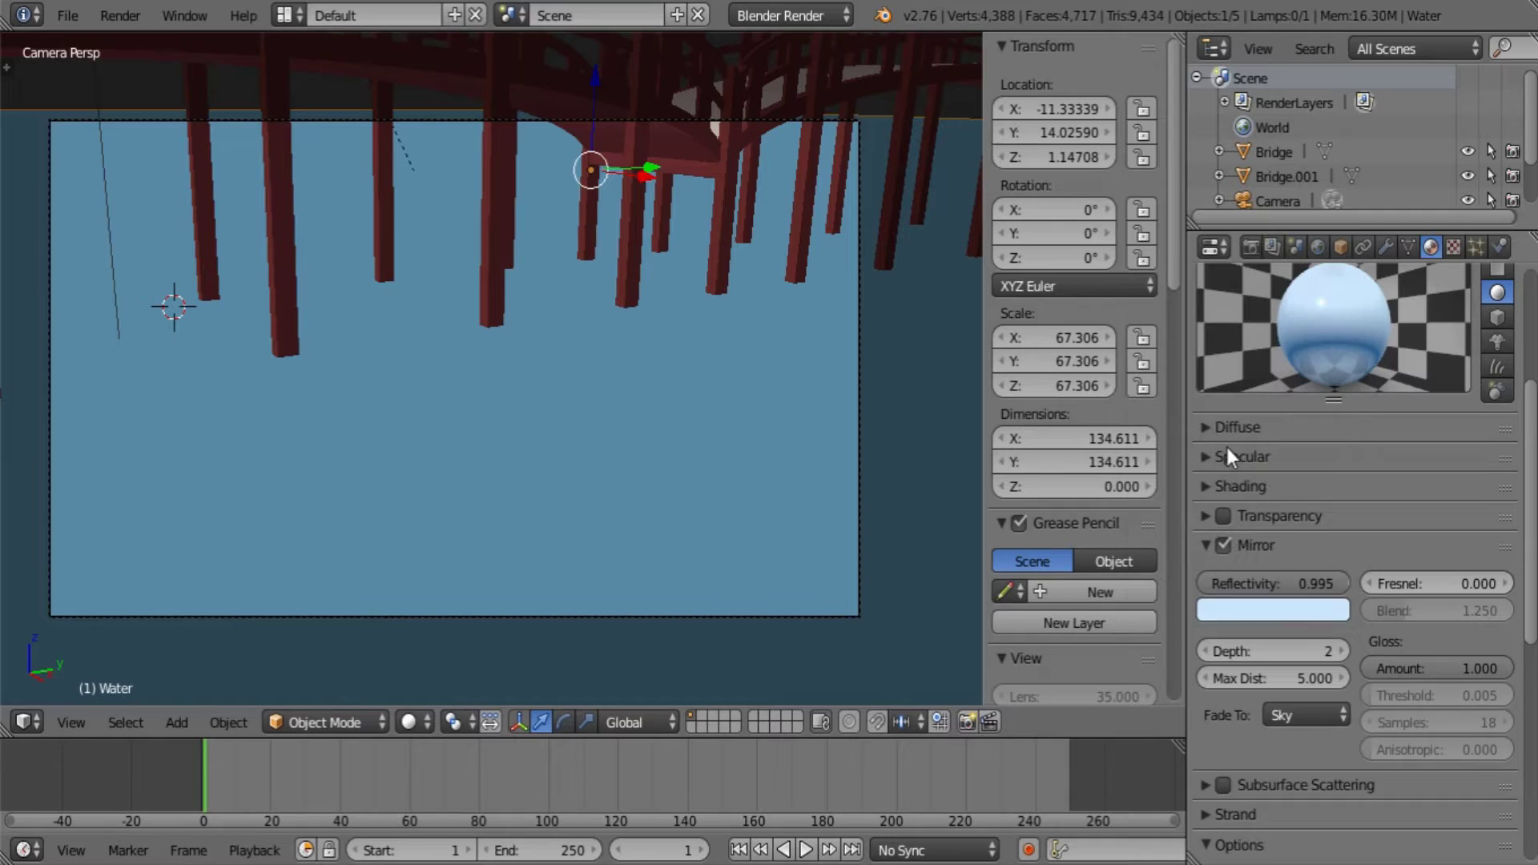
left_click(1219, 430)
left_click(1274, 462)
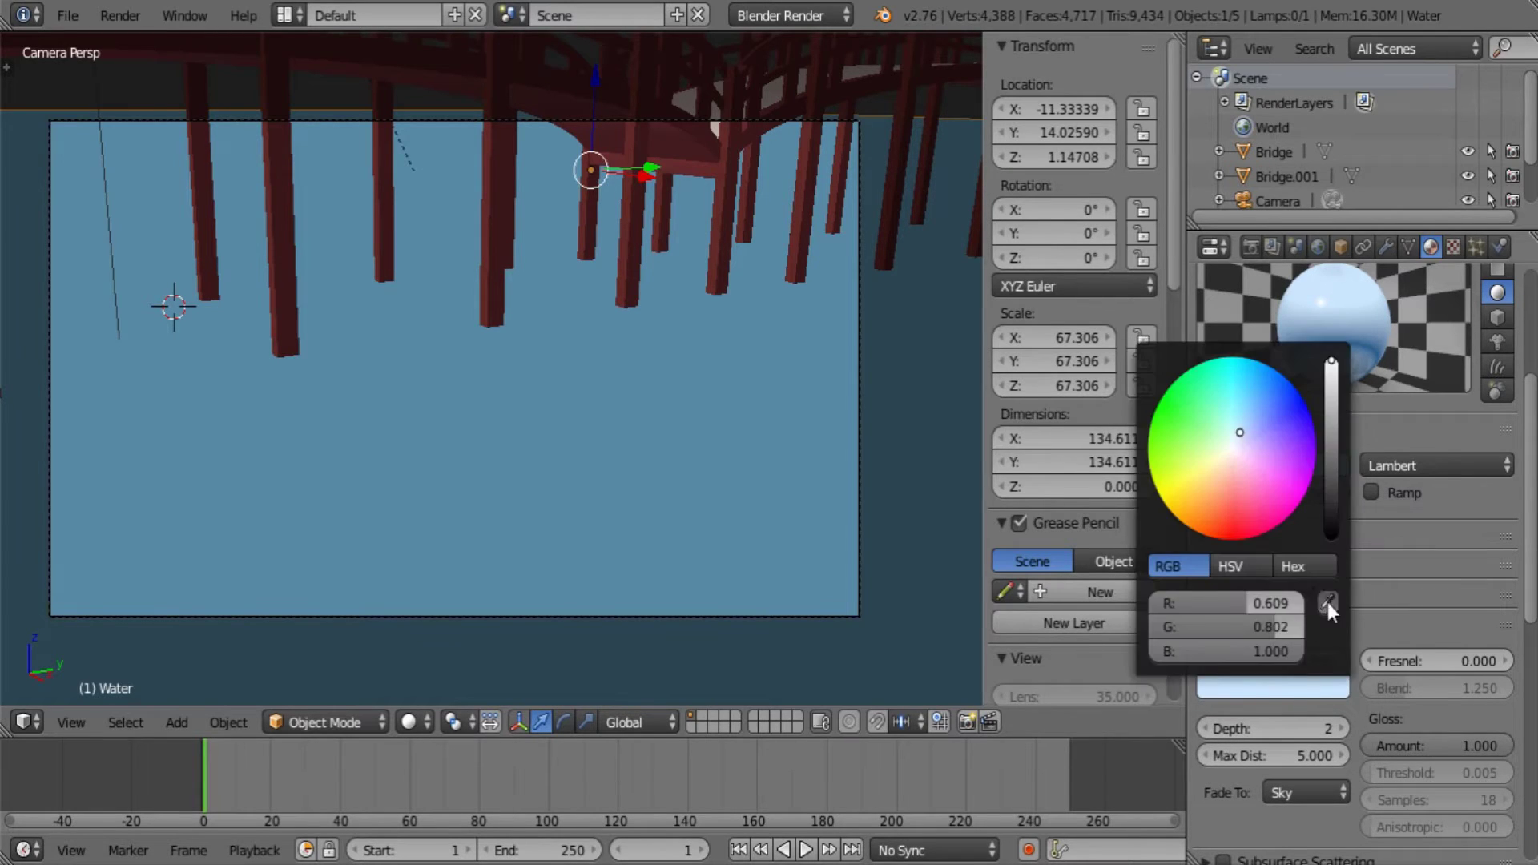
left_click(1328, 602)
left_click(1290, 470)
left_click(1275, 689)
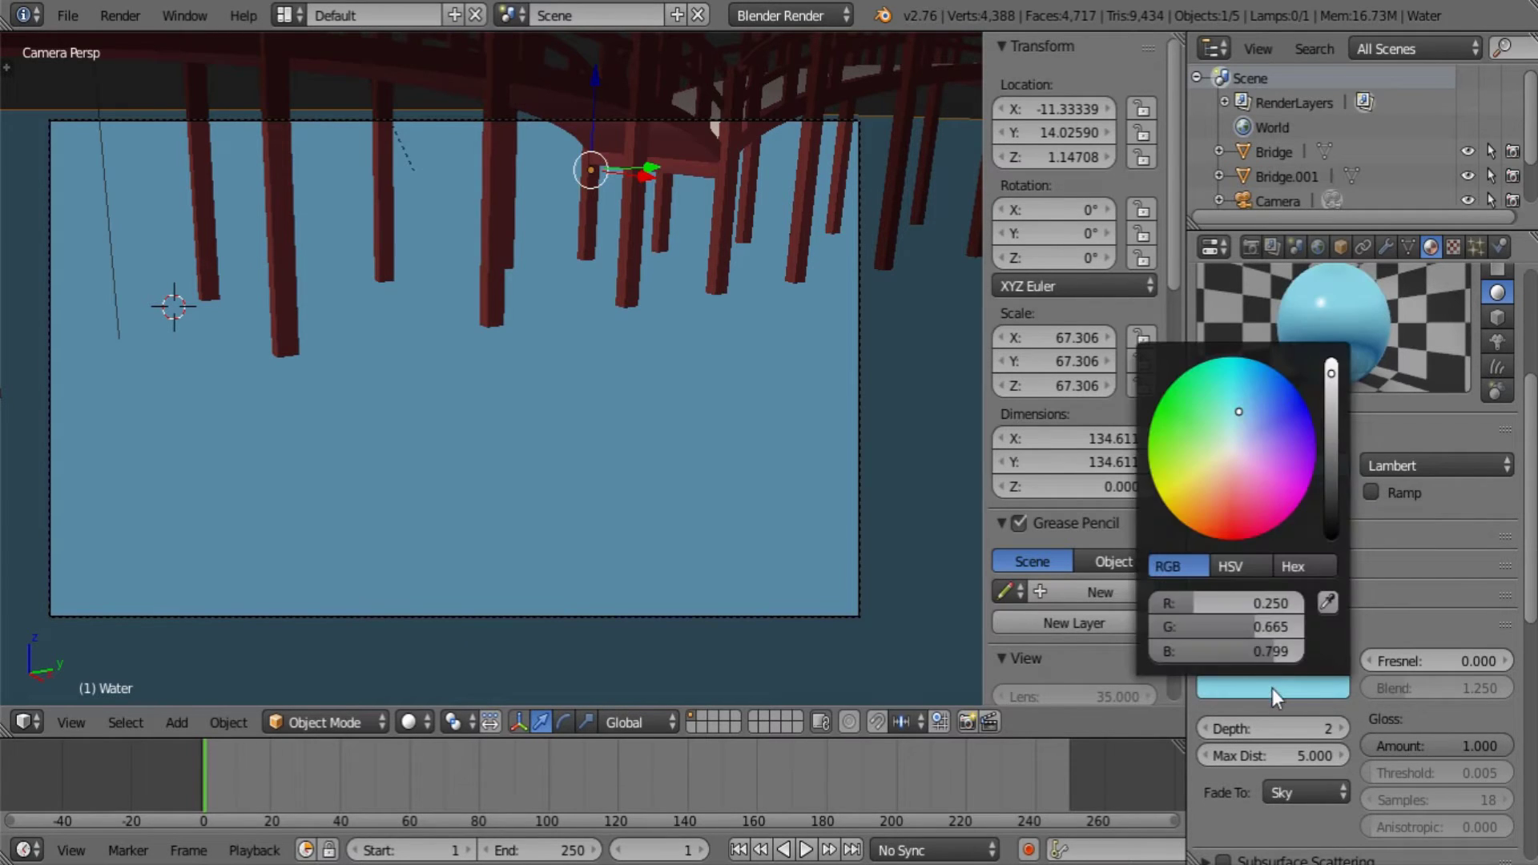
left_click(1226, 566)
mouse_move(1214, 652)
left_mouse_down()
mouse_move(1301, 661)
mouse_move(1266, 627)
left_mouse_up()
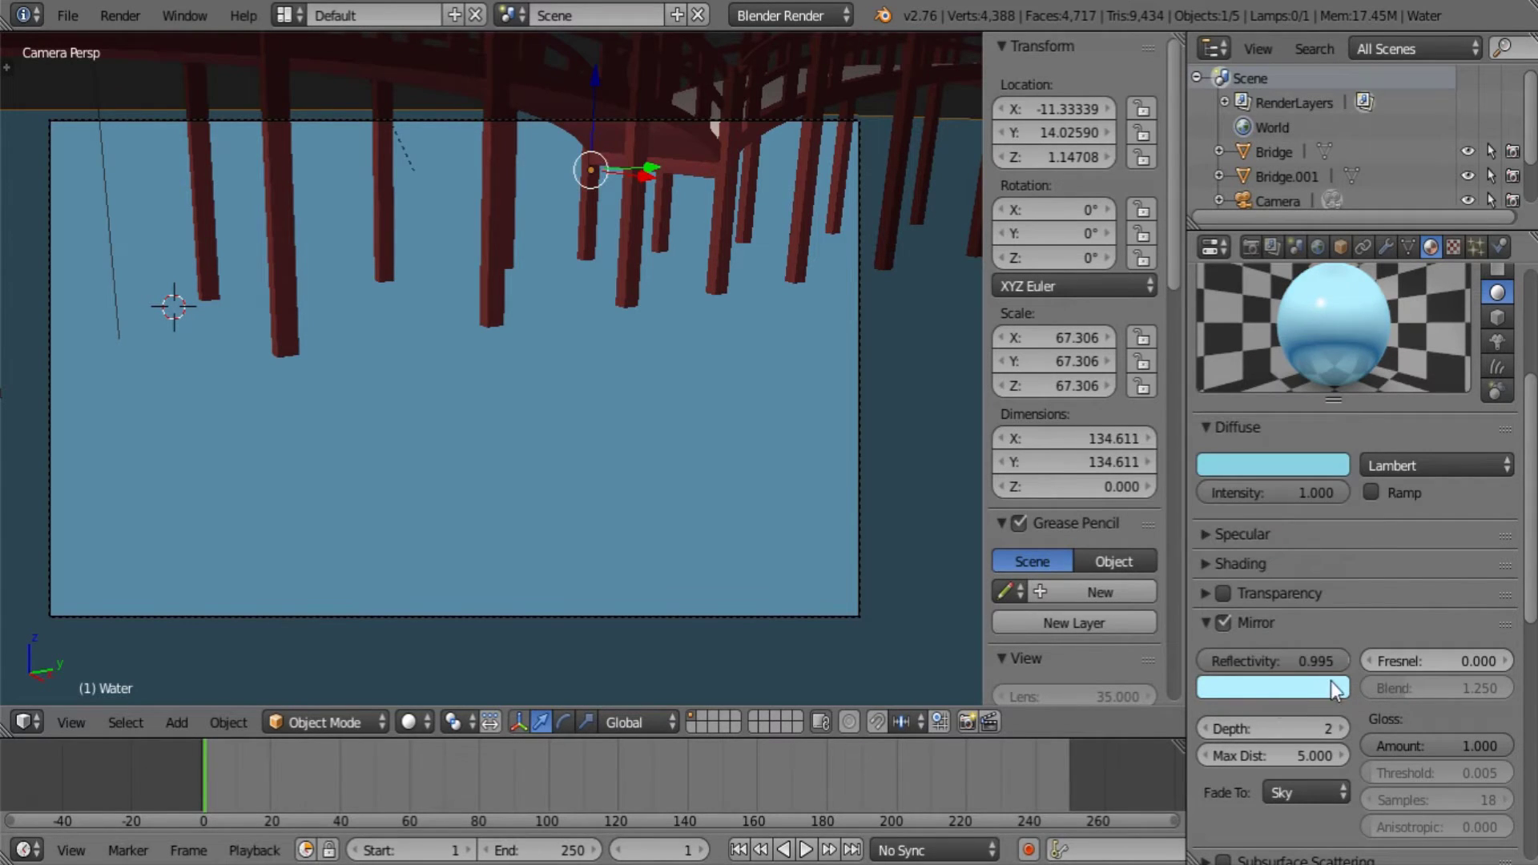
Enable Receive Transparent shadows and turn off Cast Buffer Shadows and Cast Approximate.
scroll(1330, 681, "down", 10)
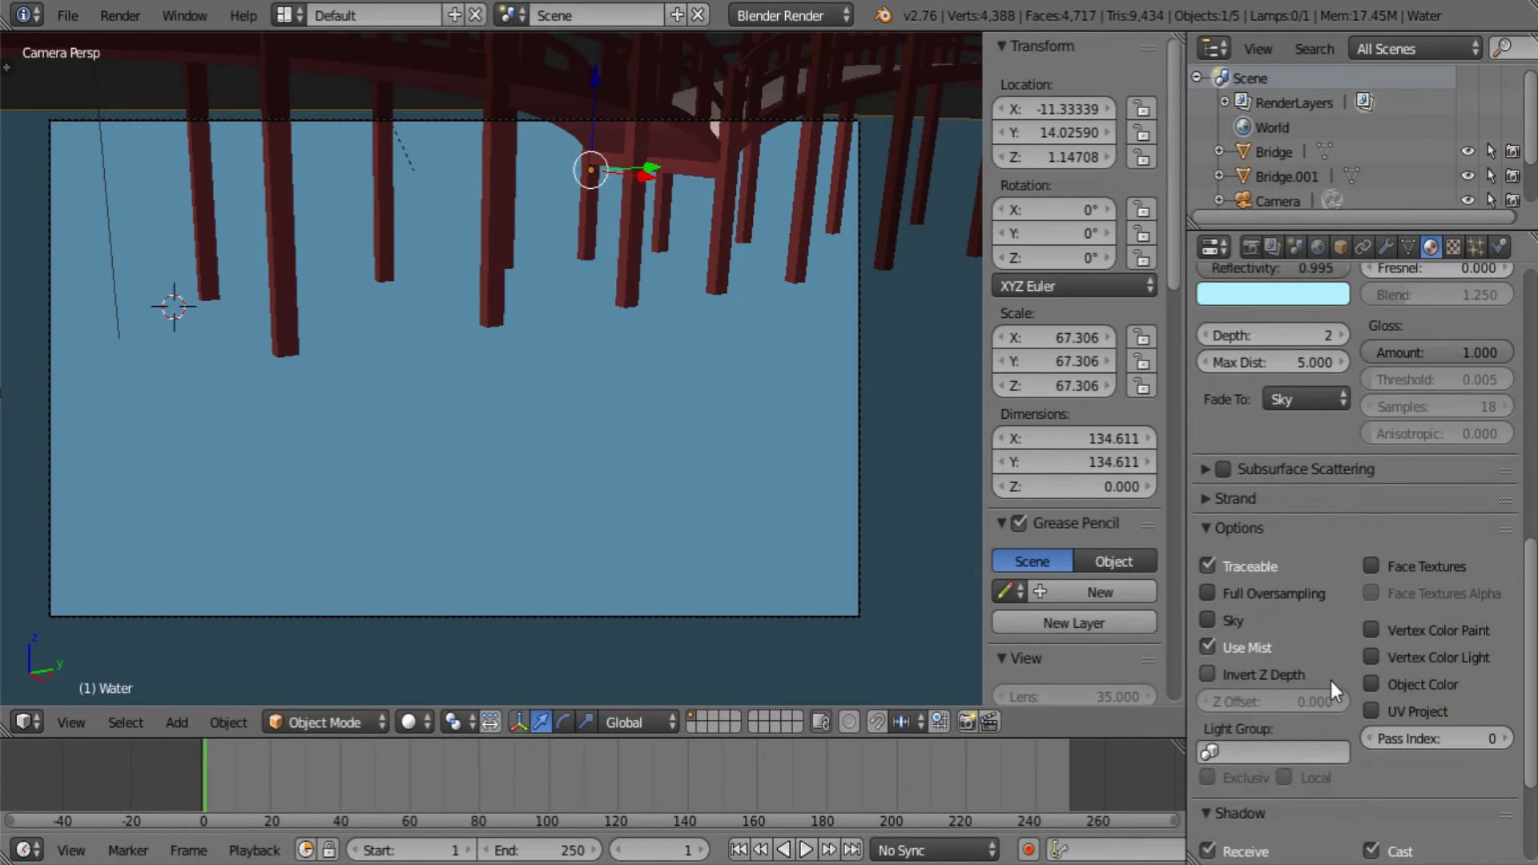
scroll(1330, 681, "down", 5)
left_click(1256, 712)
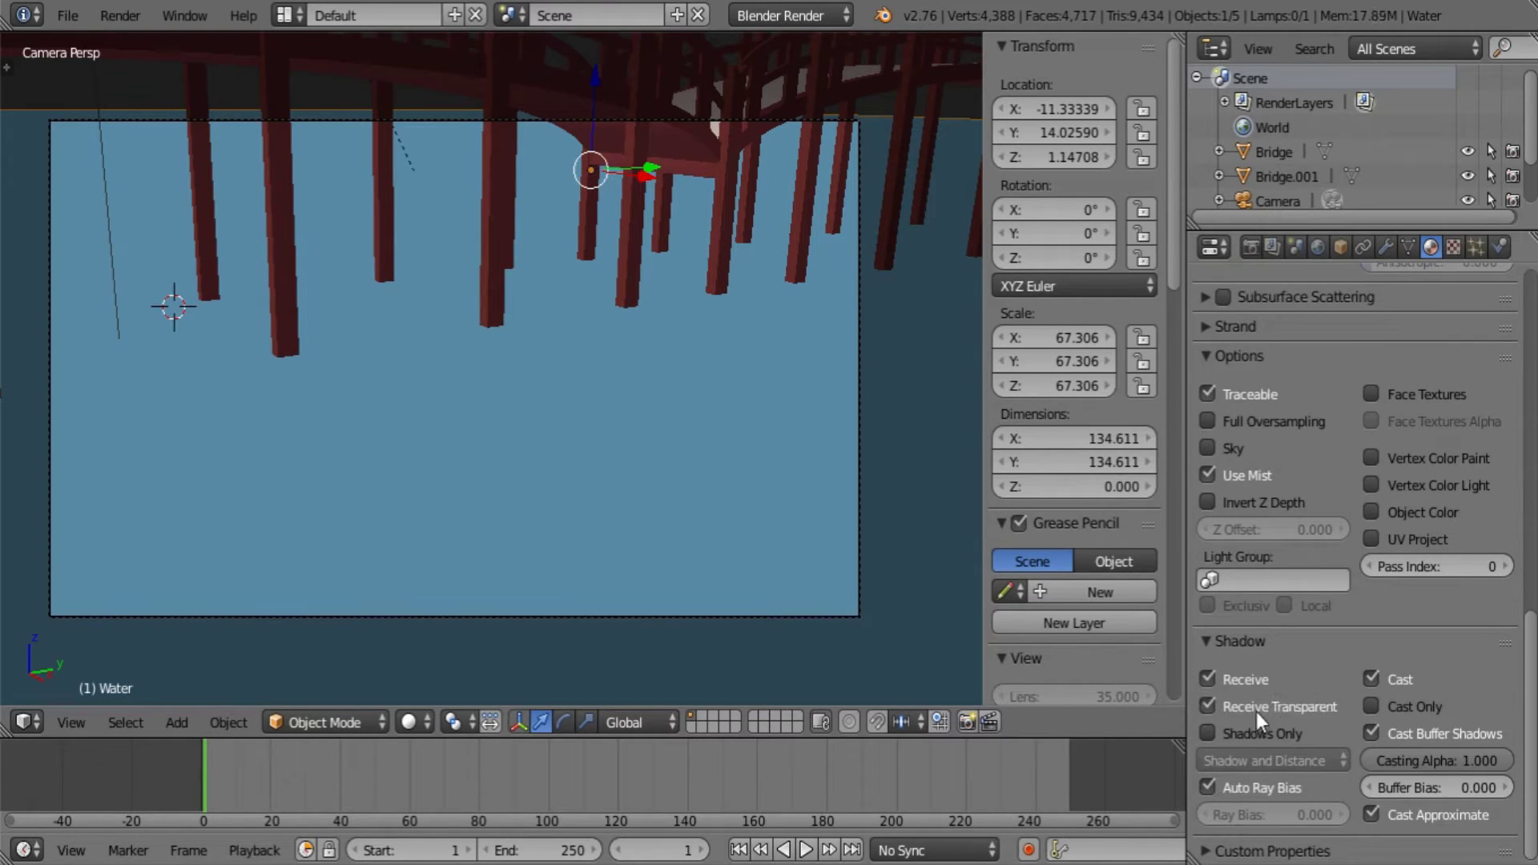
left_click(1391, 732)
left_click(1369, 817)
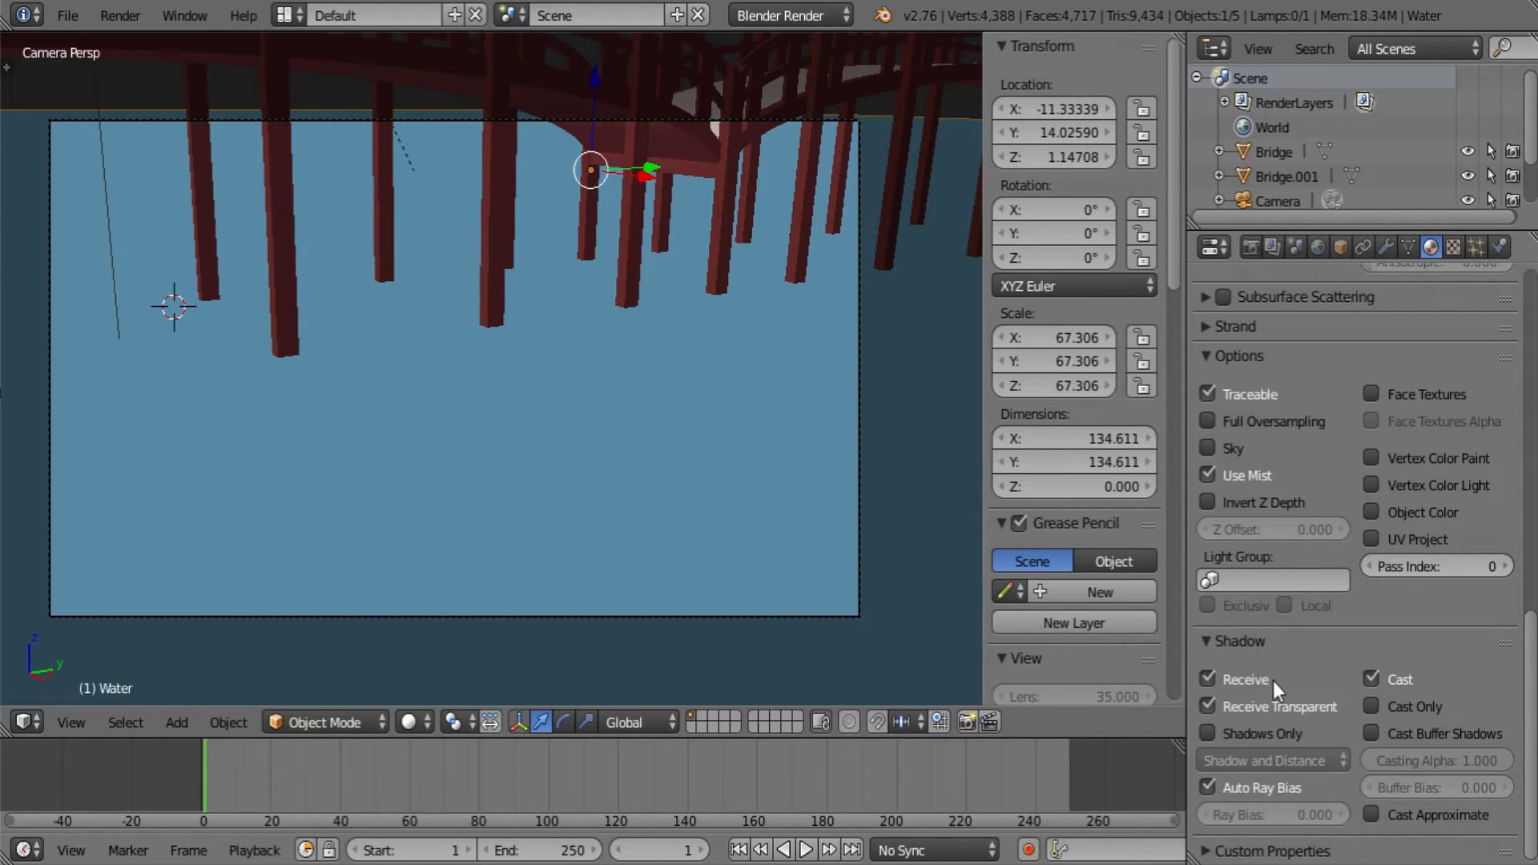
left_click(1247, 647)
left_click(1250, 553)
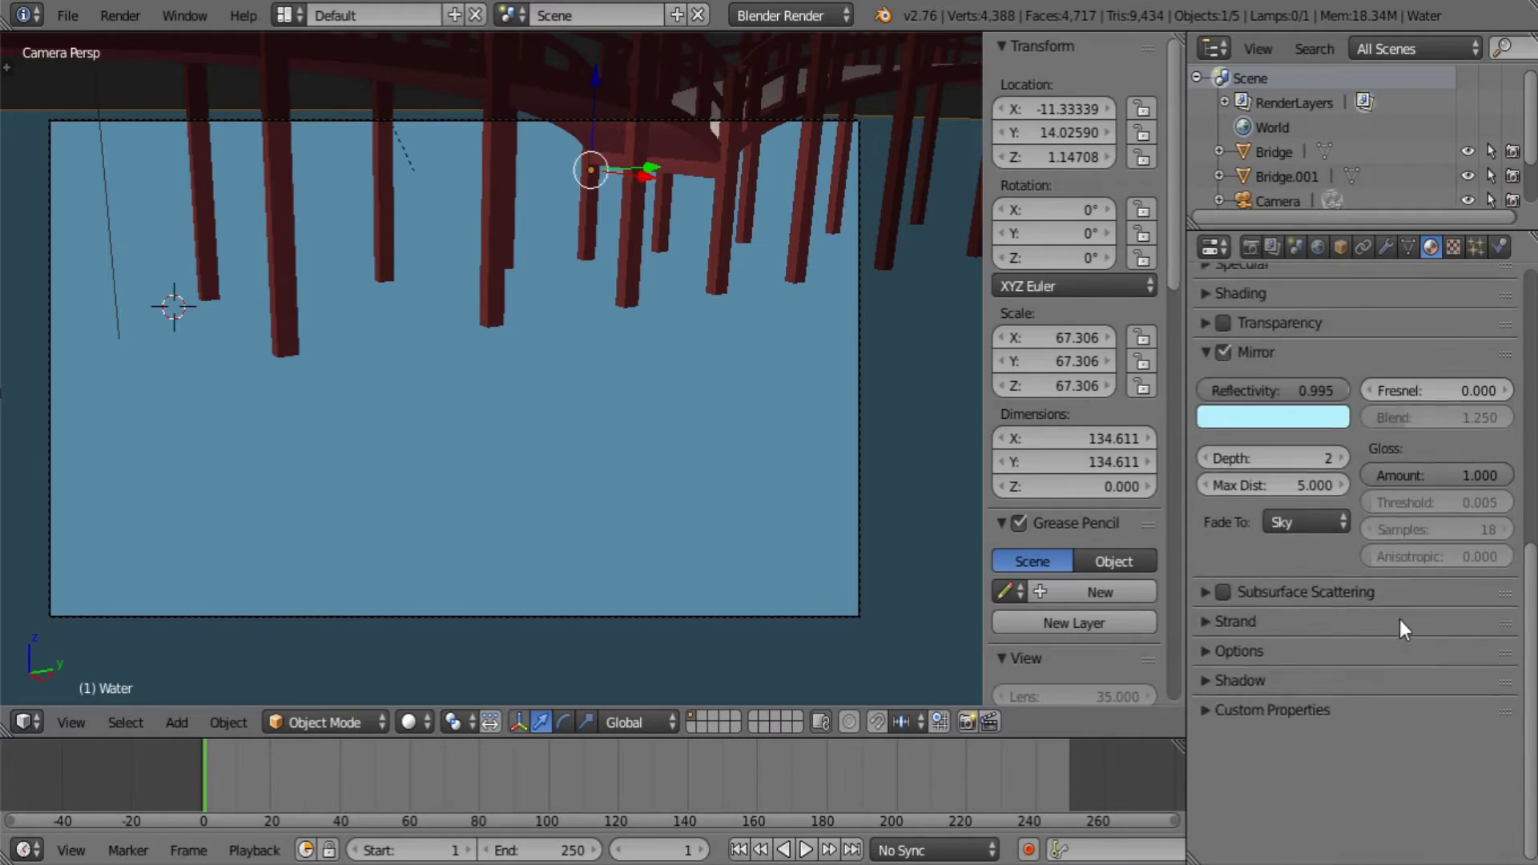
Set mirror Fade To Material and preview the material on monkey, cube and sphere.
scroll(1400, 629, "up", 5)
left_click(1330, 767)
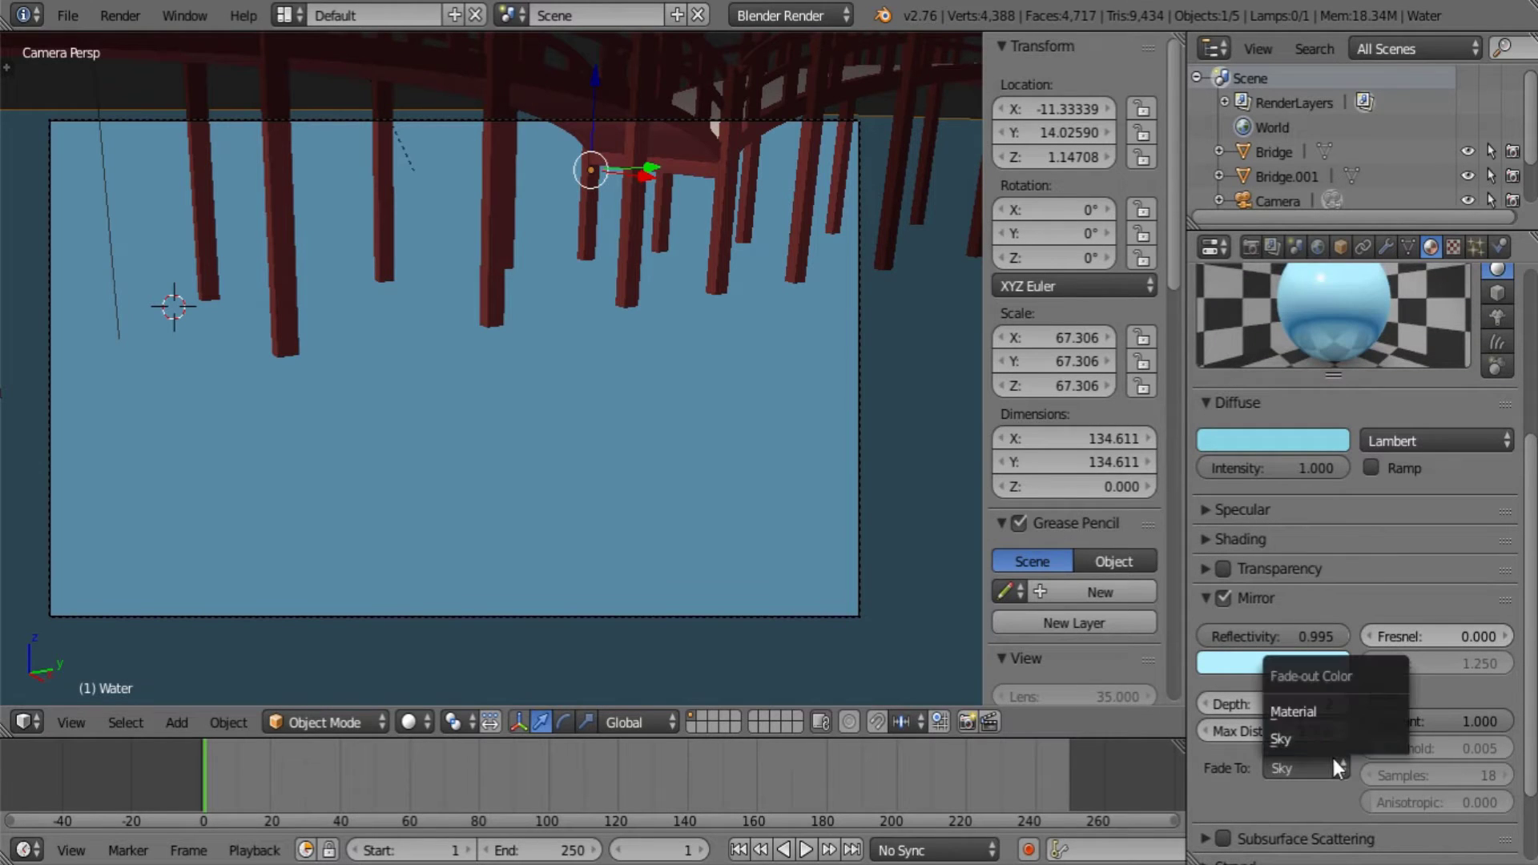
left_click(1325, 712)
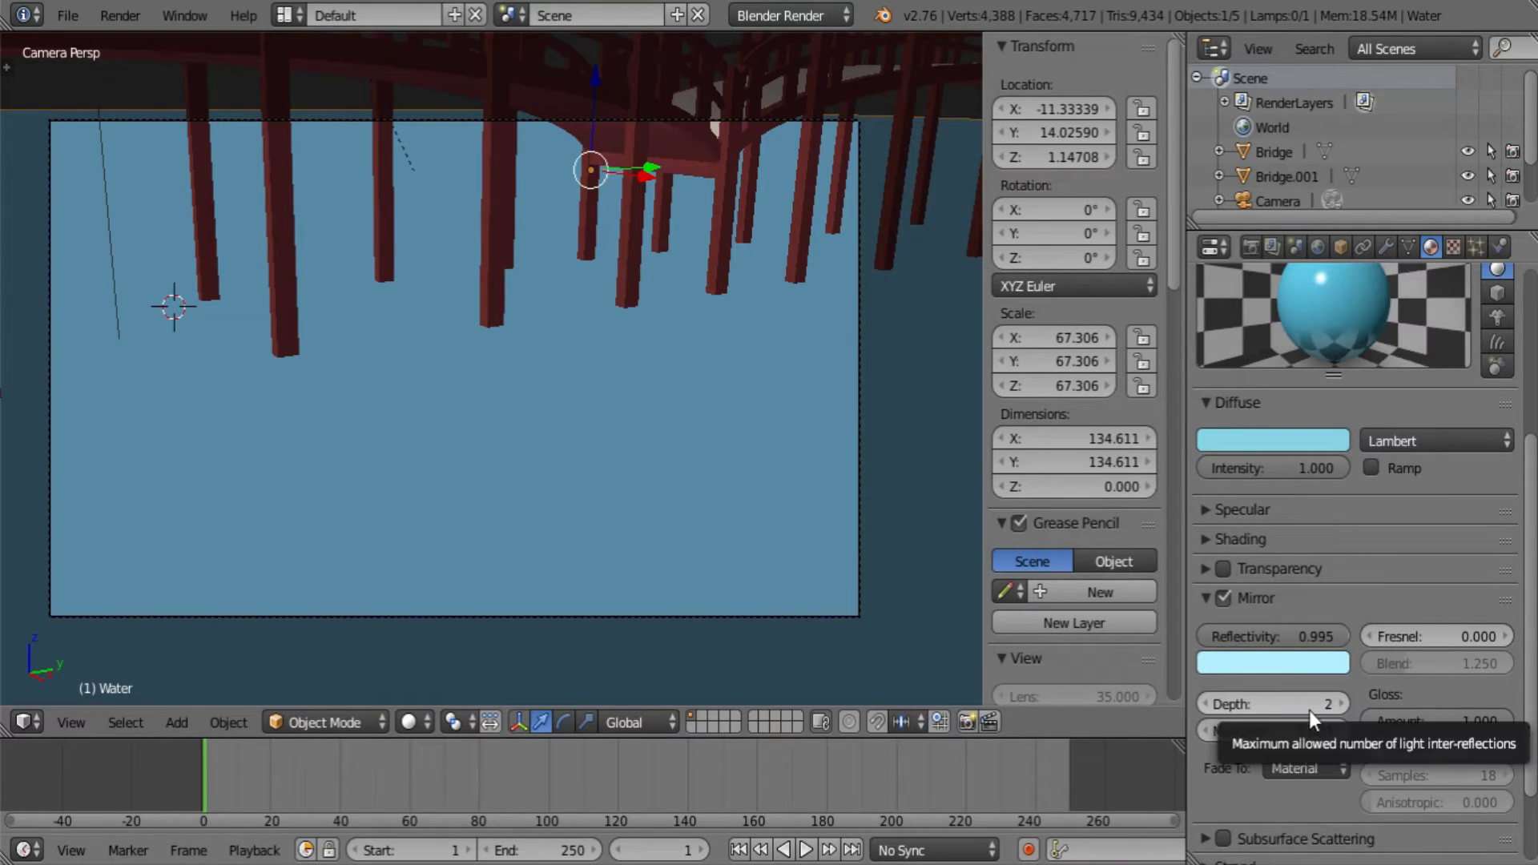
scroll(1319, 473, "up", 2)
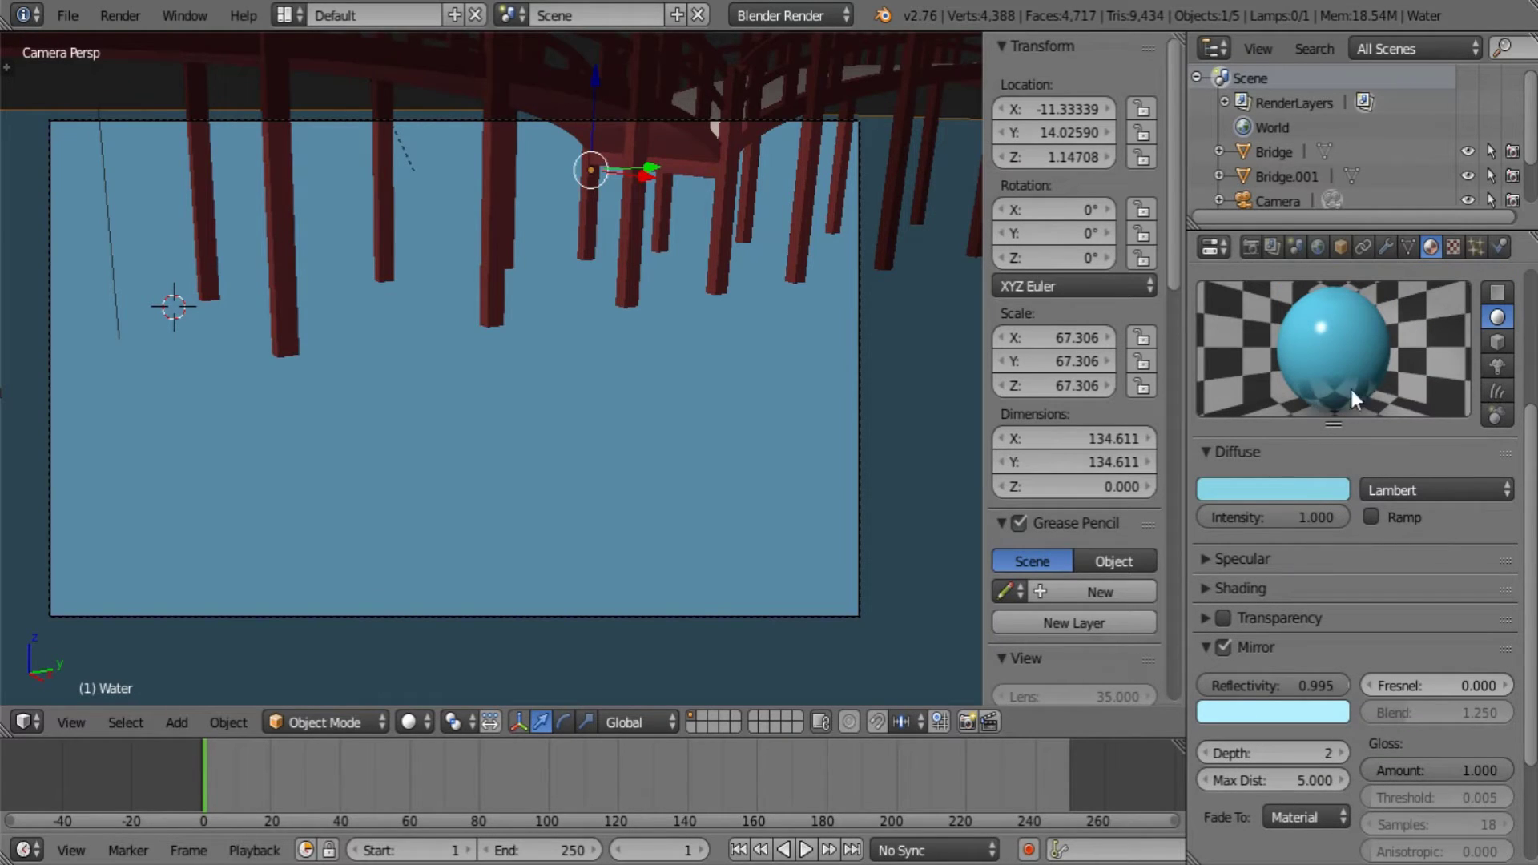
left_click(1496, 365)
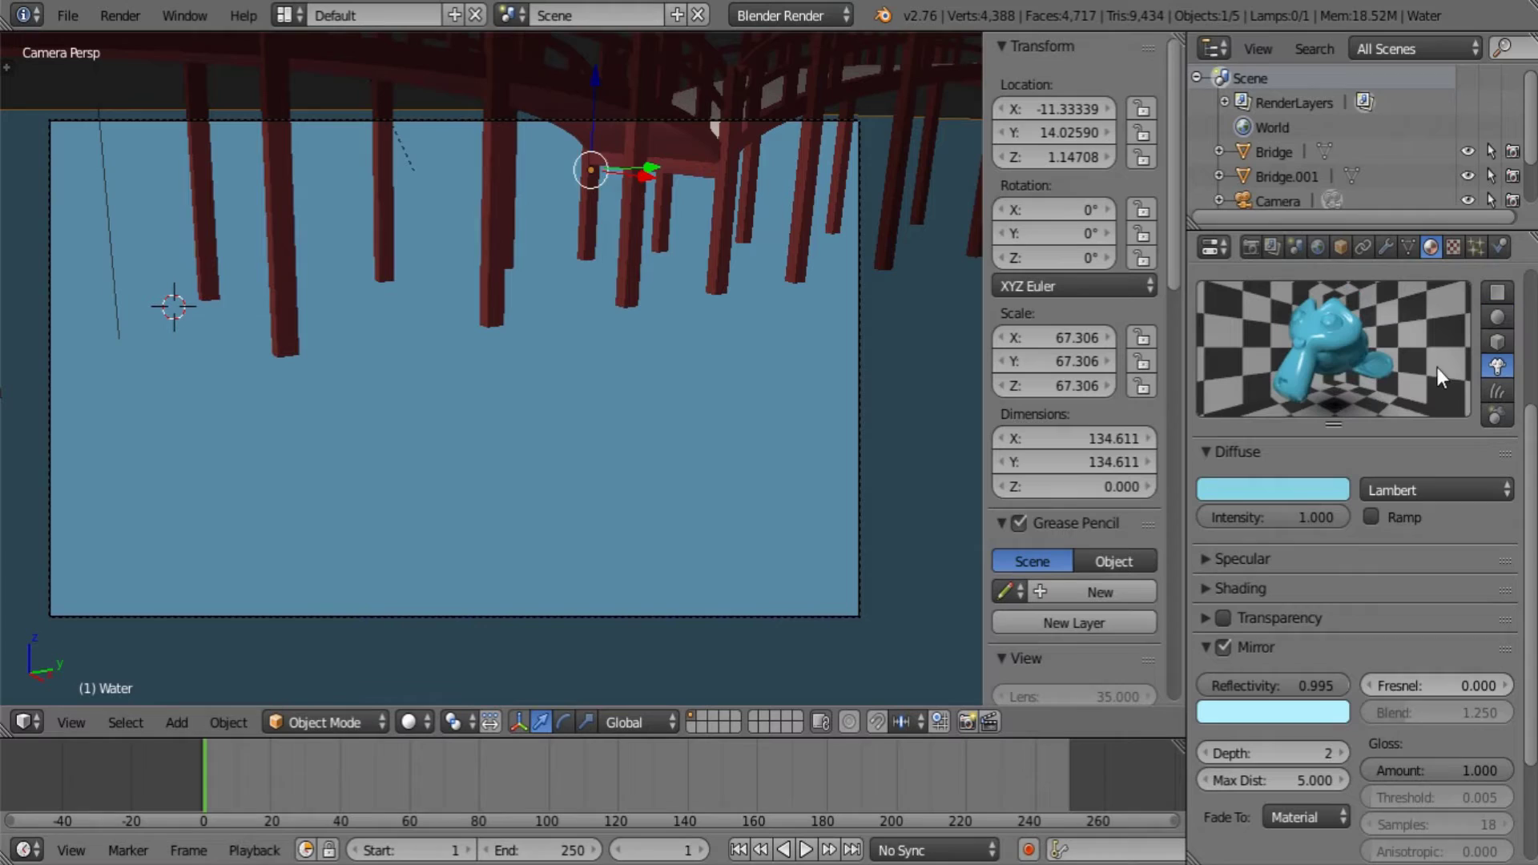
left_click(1498, 341)
left_click(1497, 316)
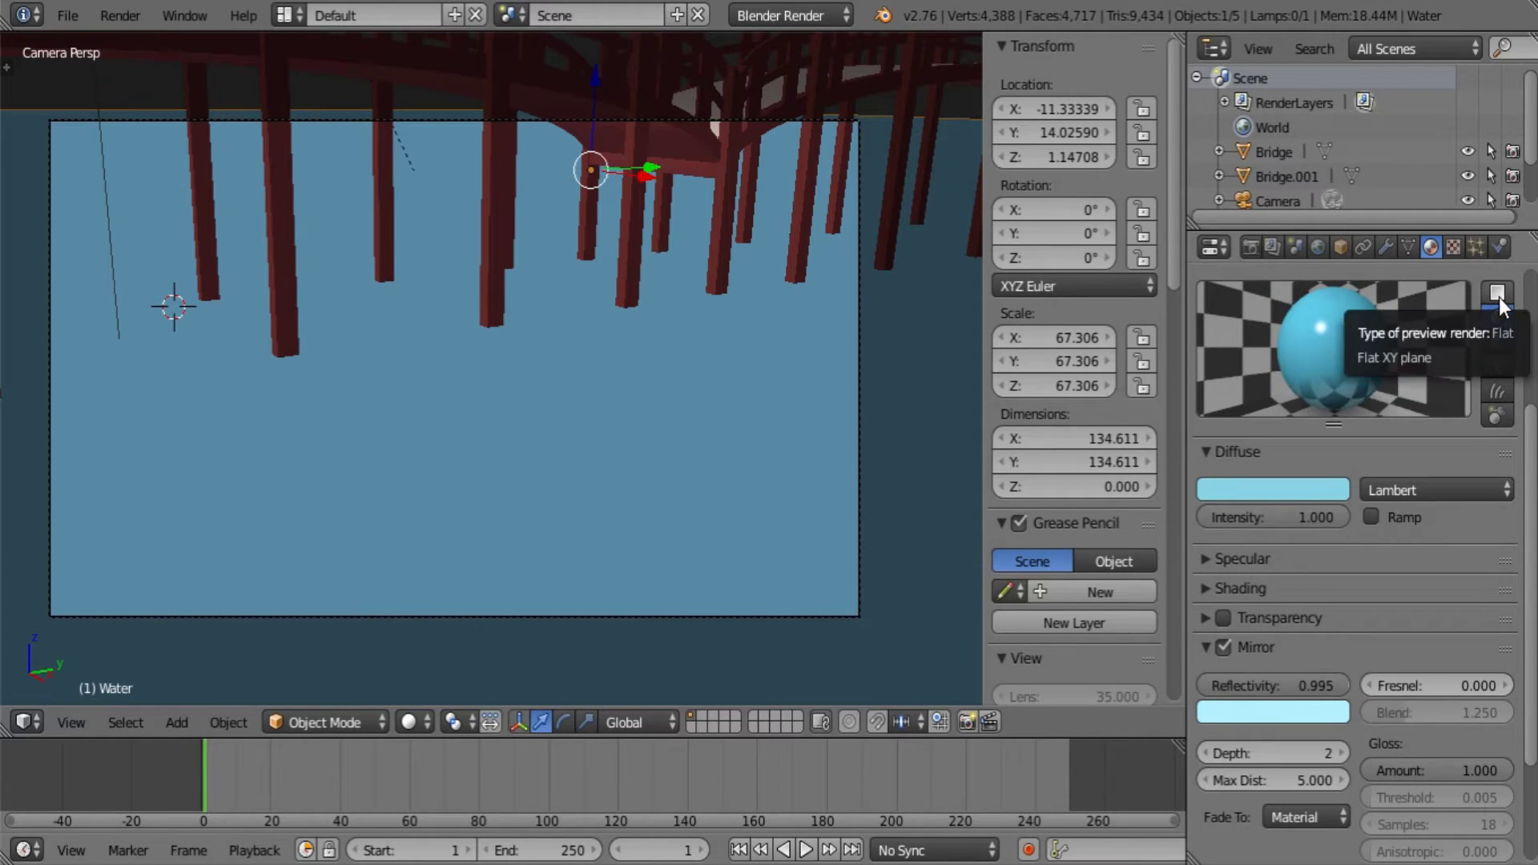
Create a new texture for the water and name it 'Surface'.
left_click(1455, 247)
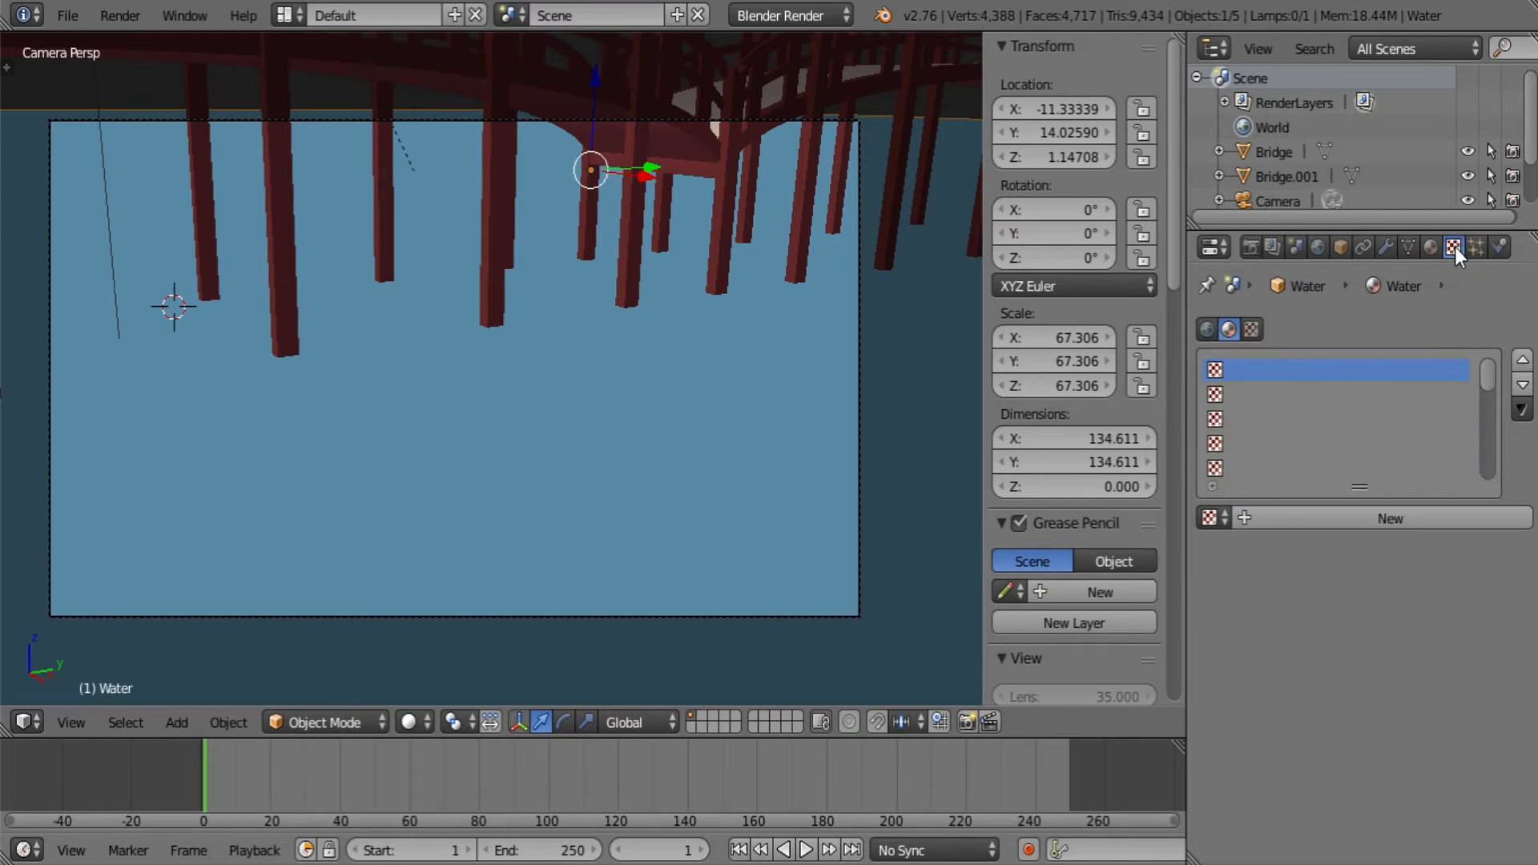
left_click(1374, 517)
left_click(1330, 514)
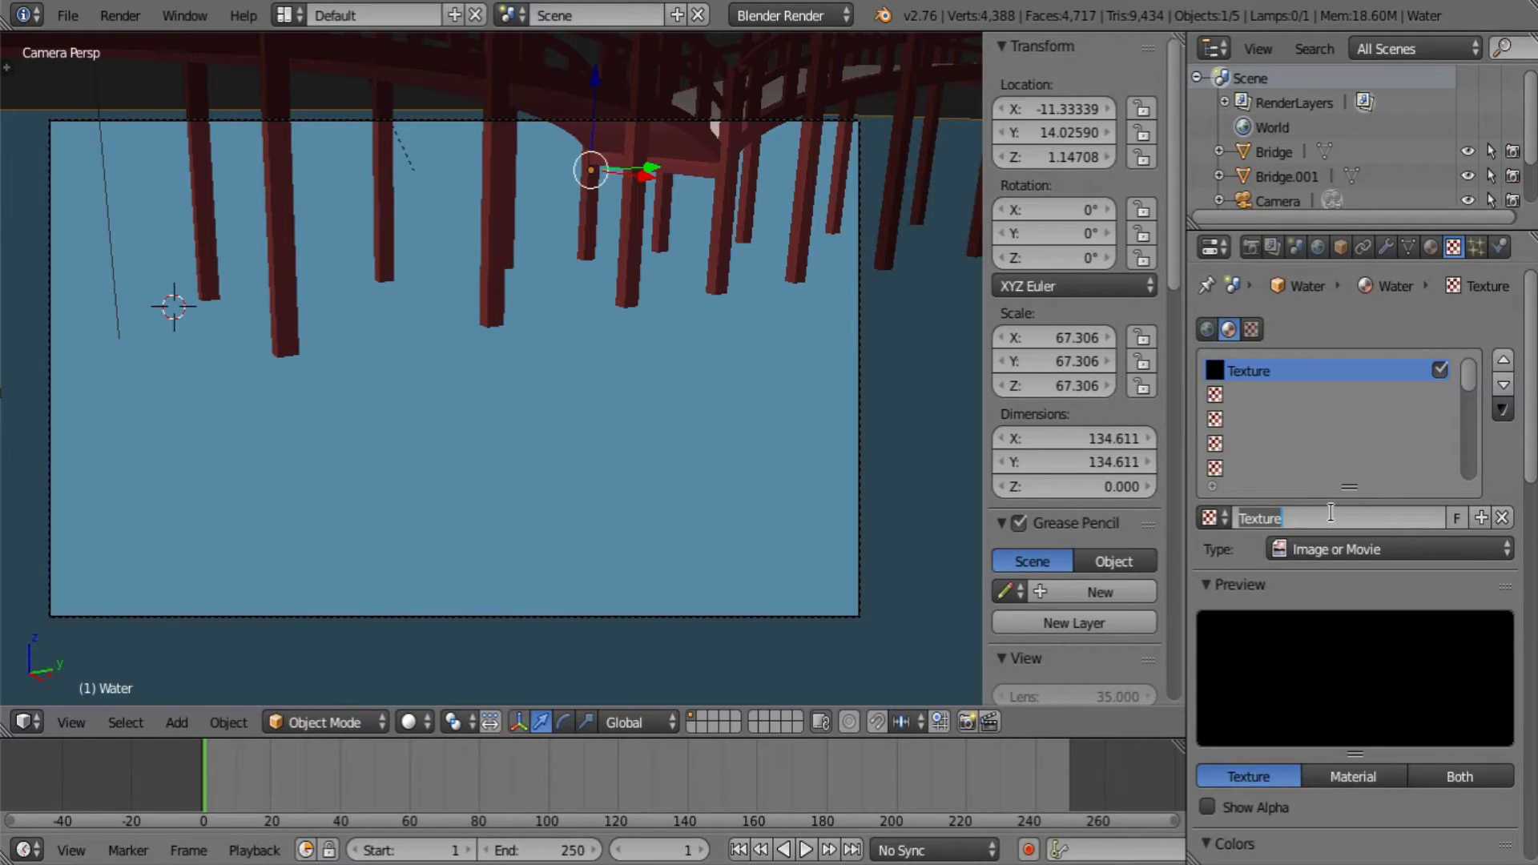
type("Ripp")
key("BackSpace")
key("BackSpace")
key("BackSpace")
key("BackSpace")
type("Surface")
key("Return")
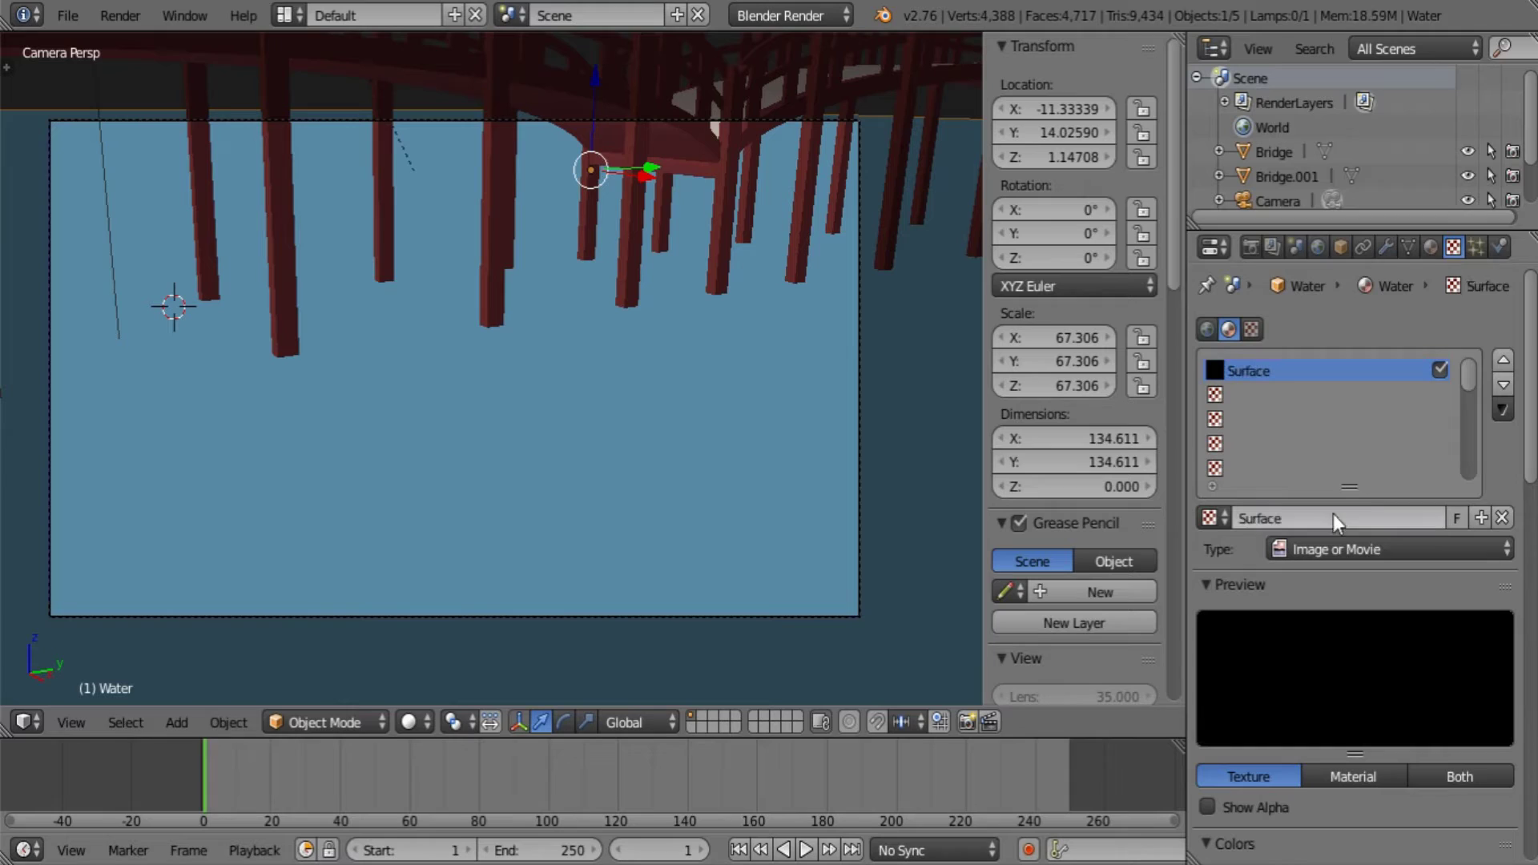
Make the texture a Clouds type with noise depth 0.
left_click(1354, 549)
left_click(1334, 468)
scroll(1340, 689, "down", 2)
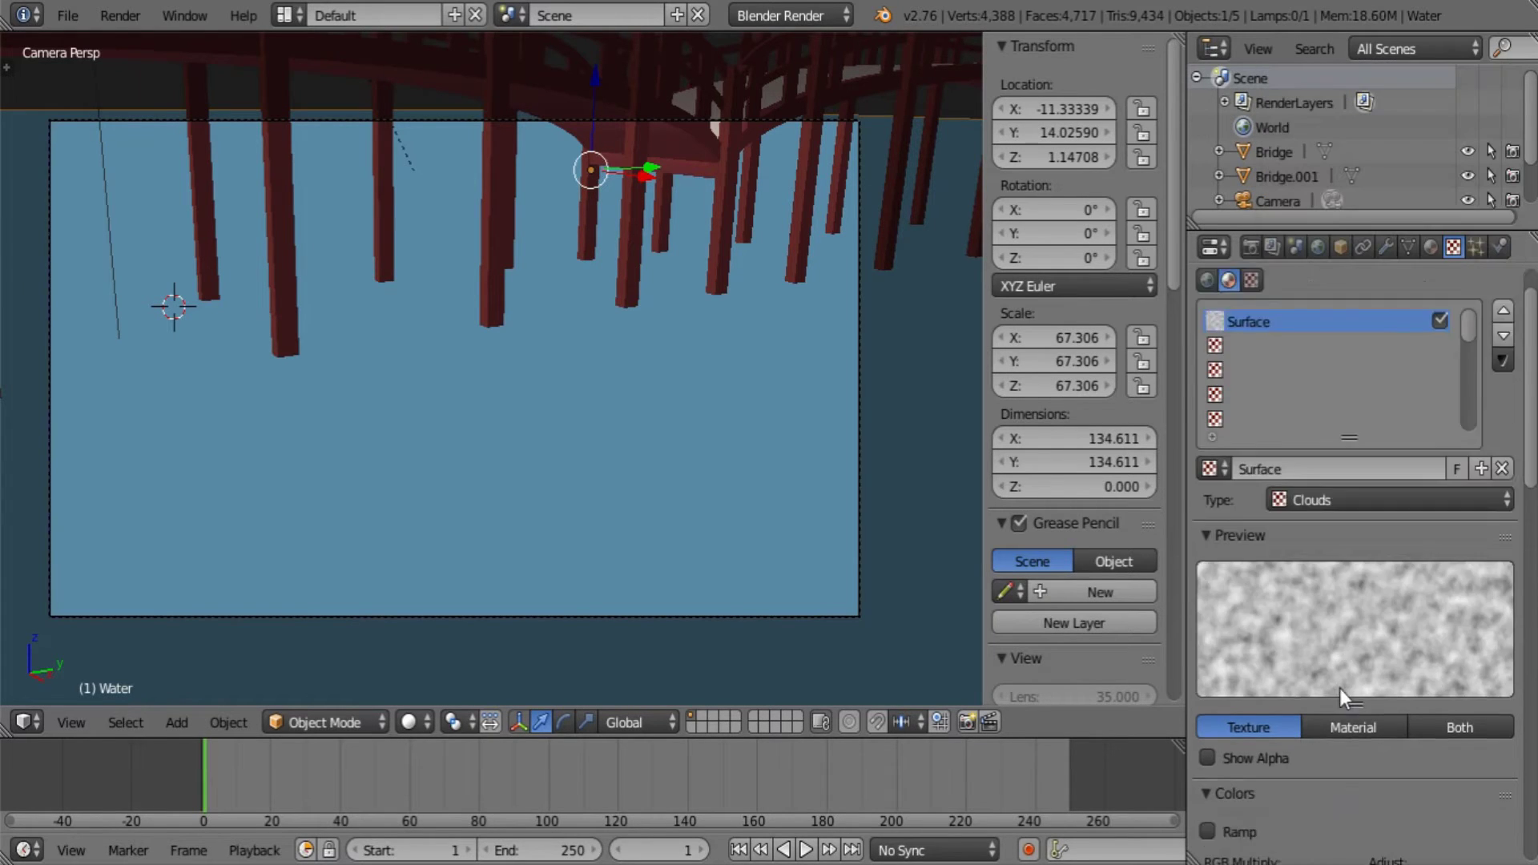
scroll(1340, 689, "down", 8)
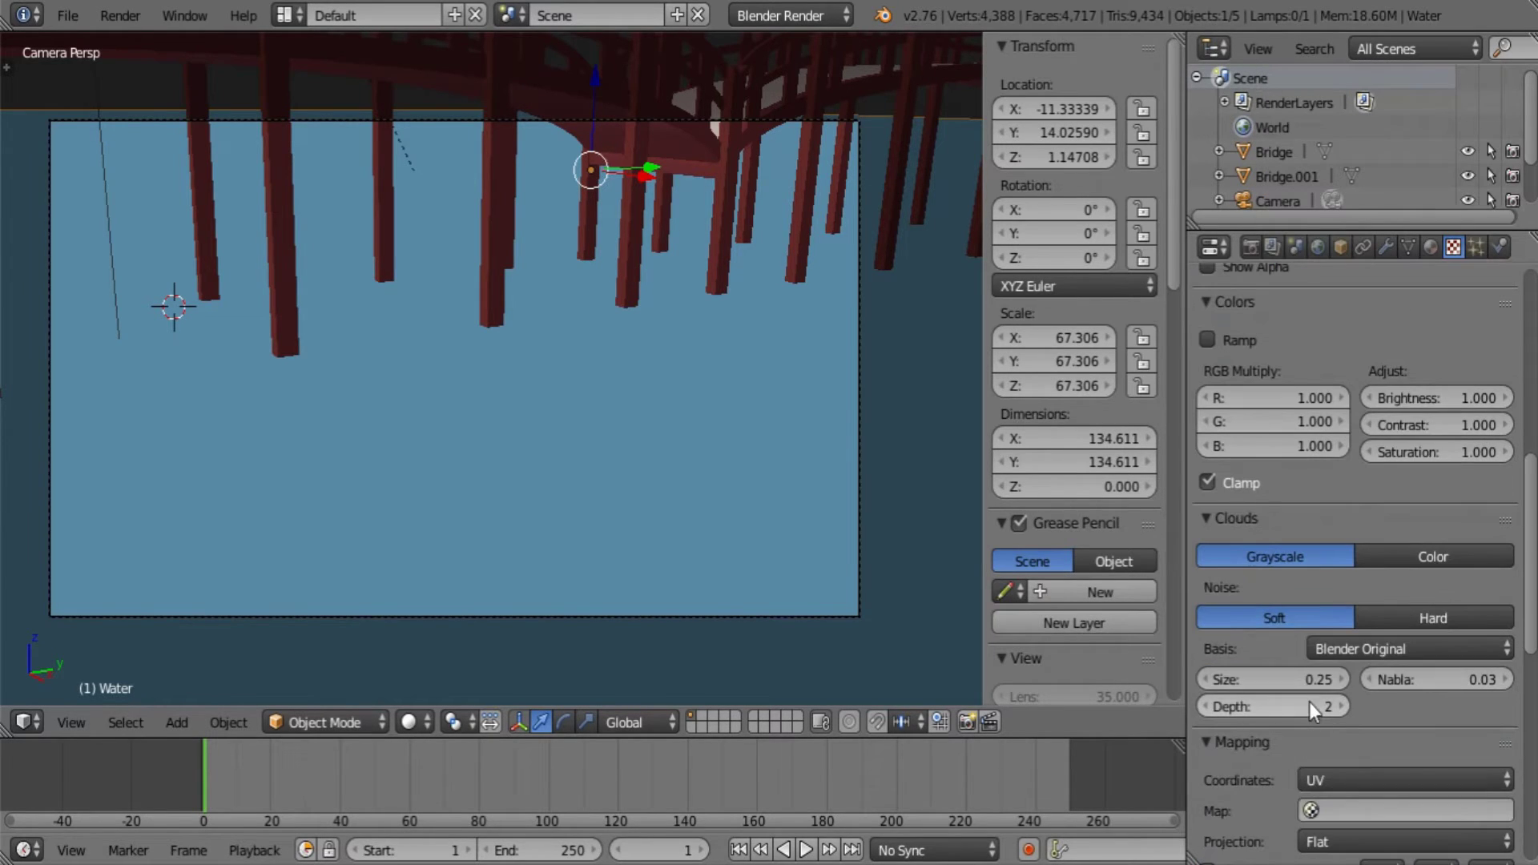
left_click(1309, 706)
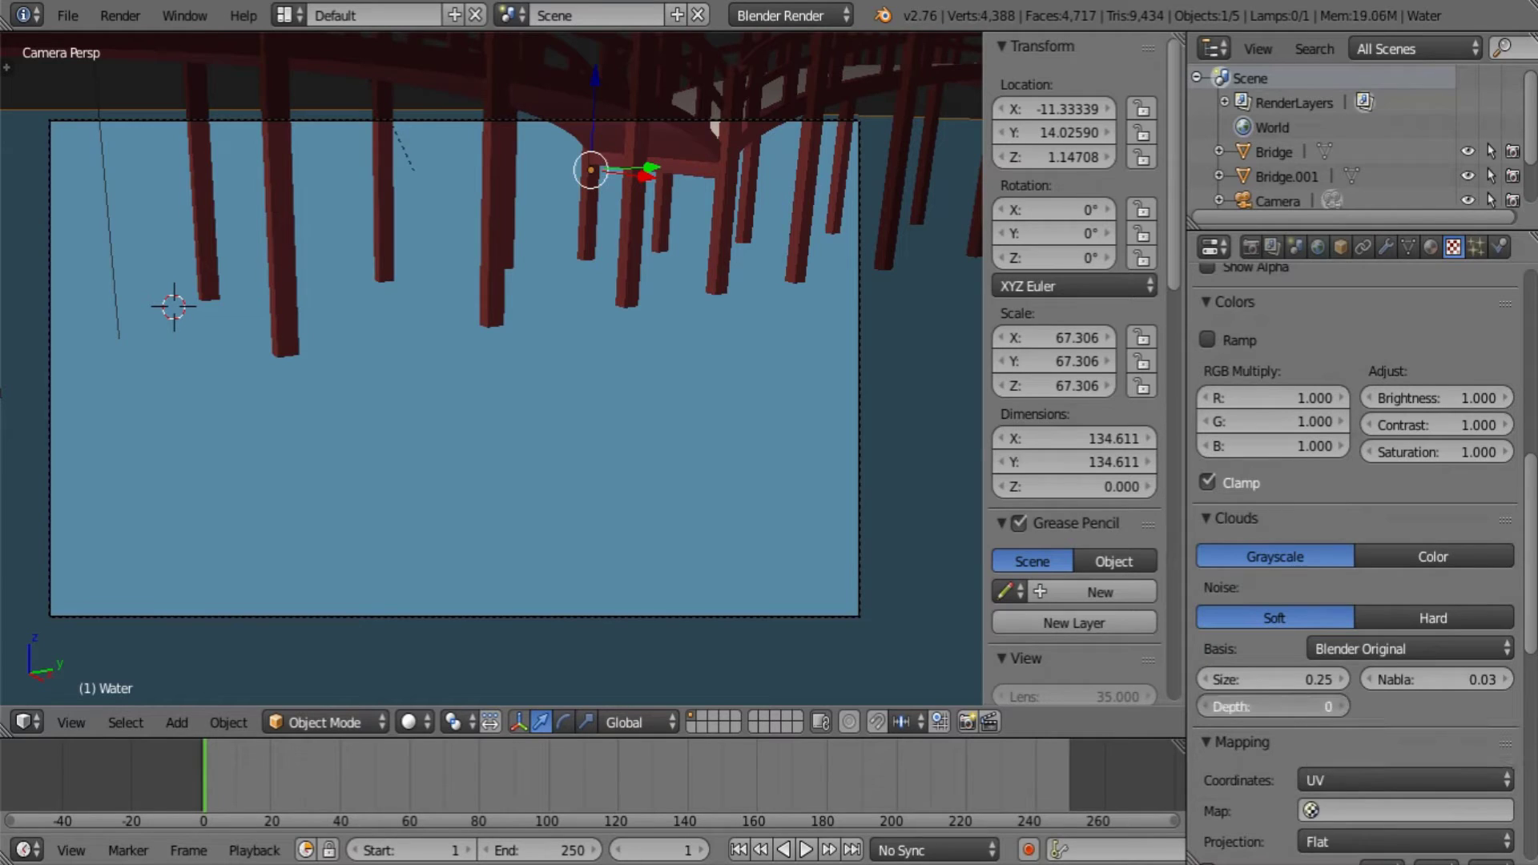
type("0")
key("Return")
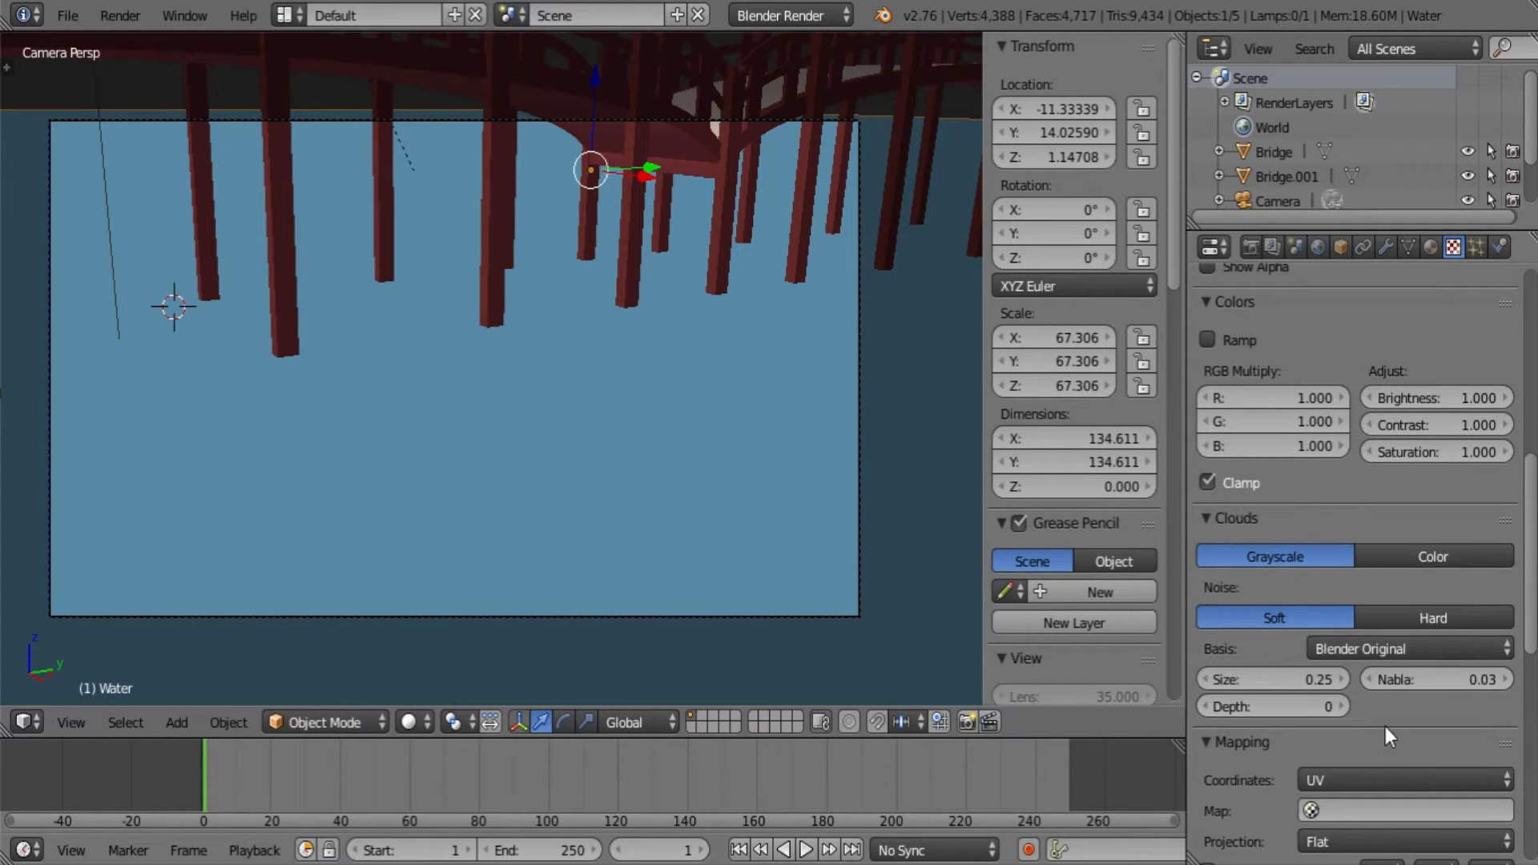
Enable the colour ramp with Ease interpolation and an opaque black first stop.
scroll(1386, 727, "up", 2)
scroll(1386, 727, "up", 4)
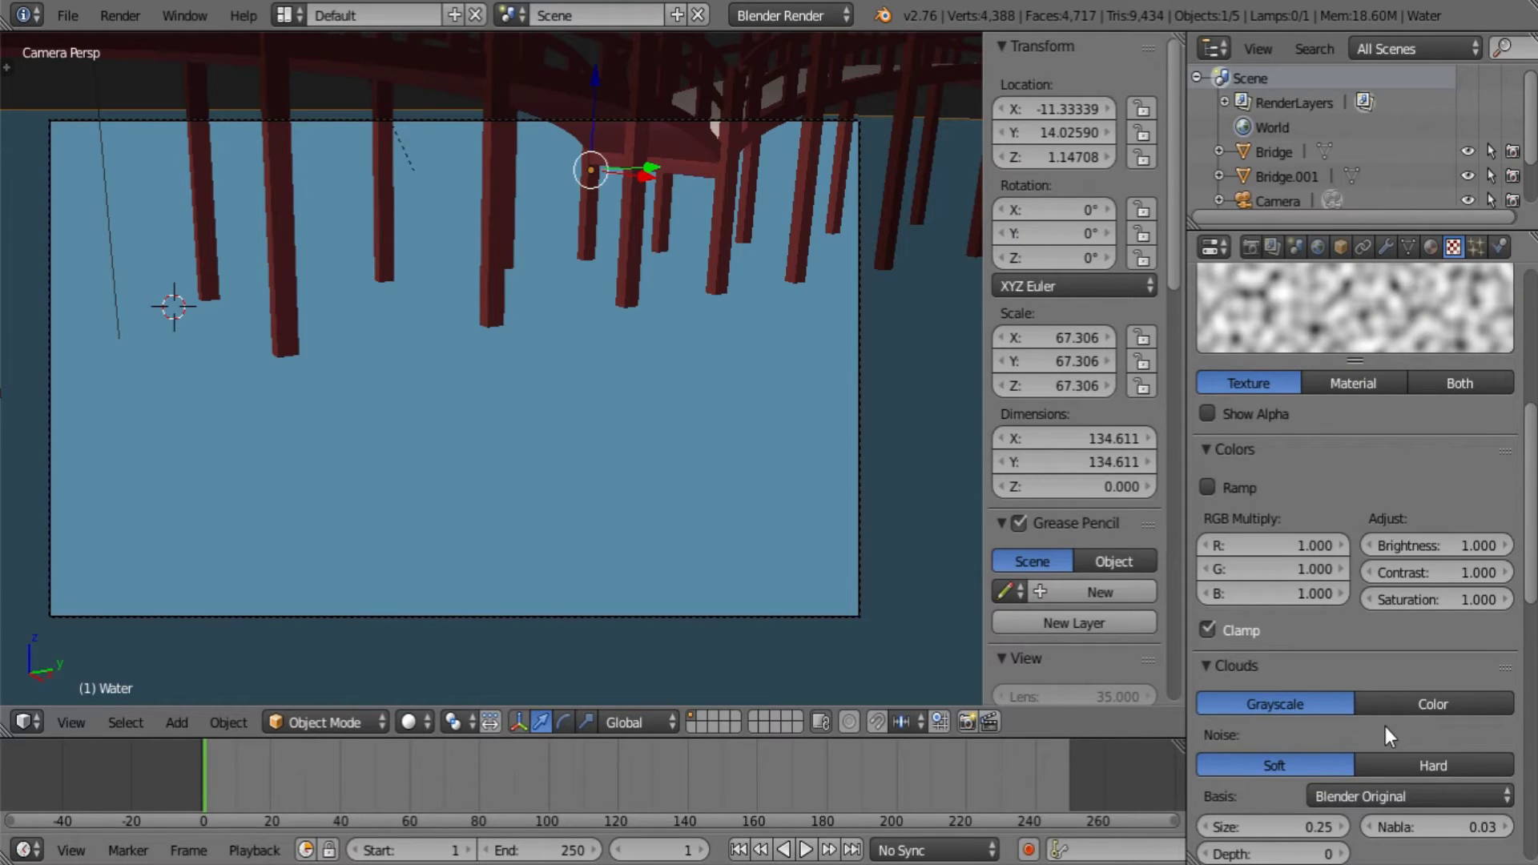
scroll(1358, 590, "up", 2)
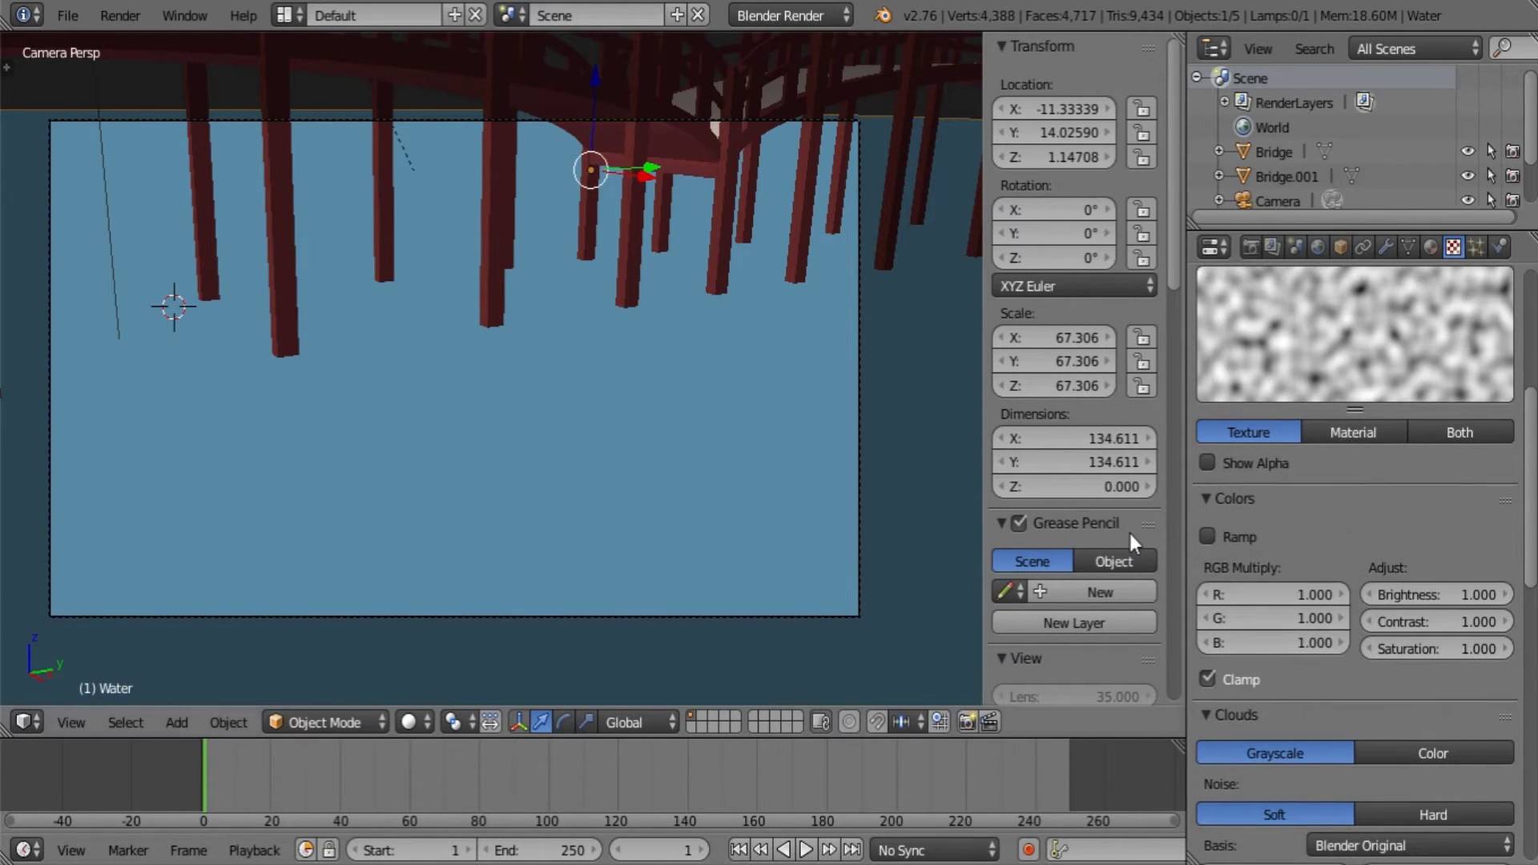
left_click(1216, 535)
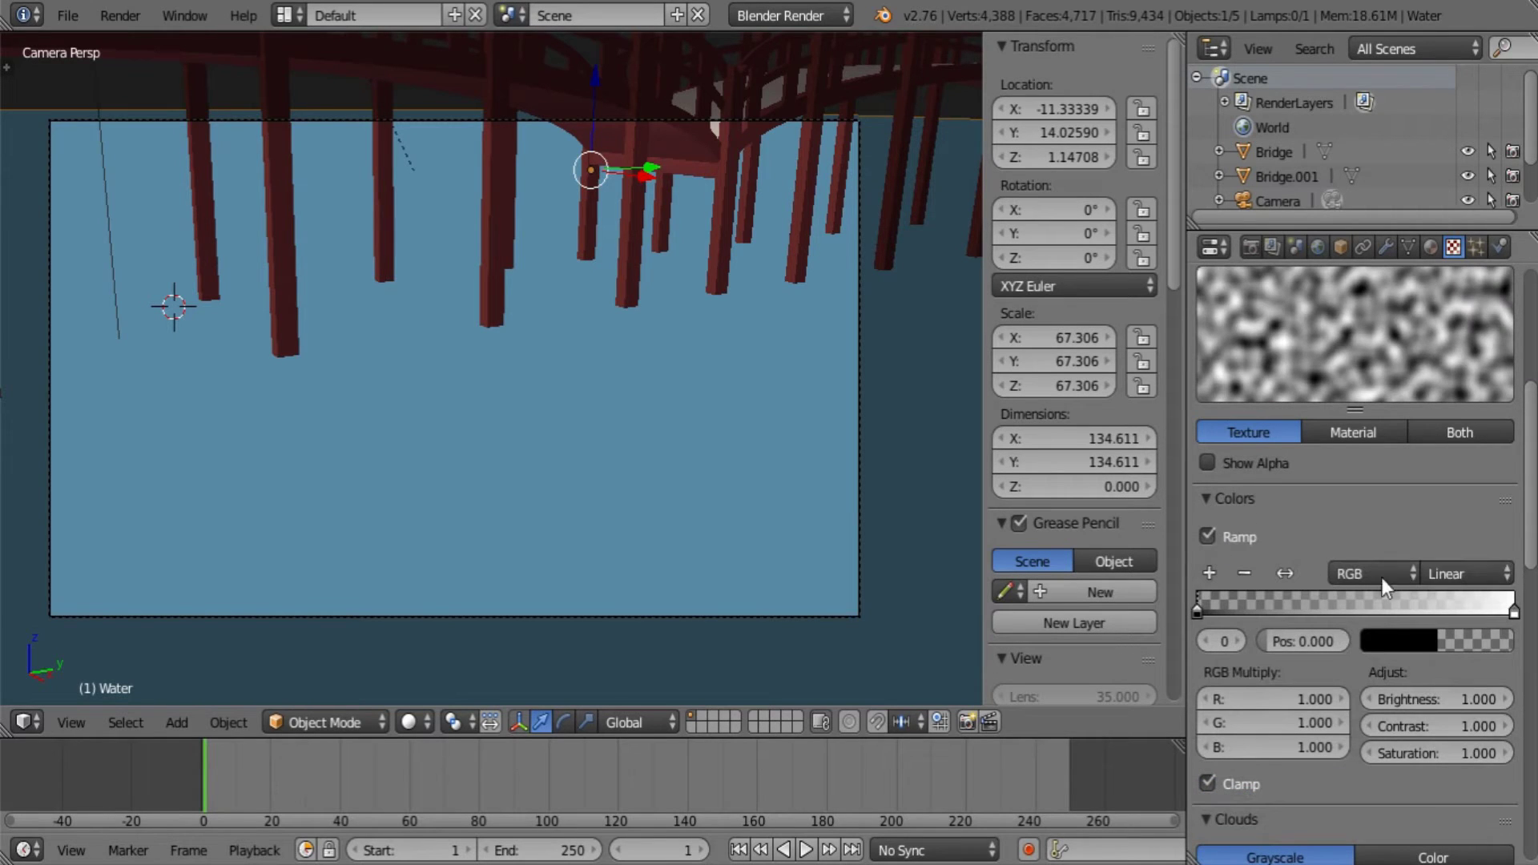
left_click(1454, 559)
left_click(1458, 540)
left_click(1445, 638)
left_click_drag(1358, 607, 1410, 609)
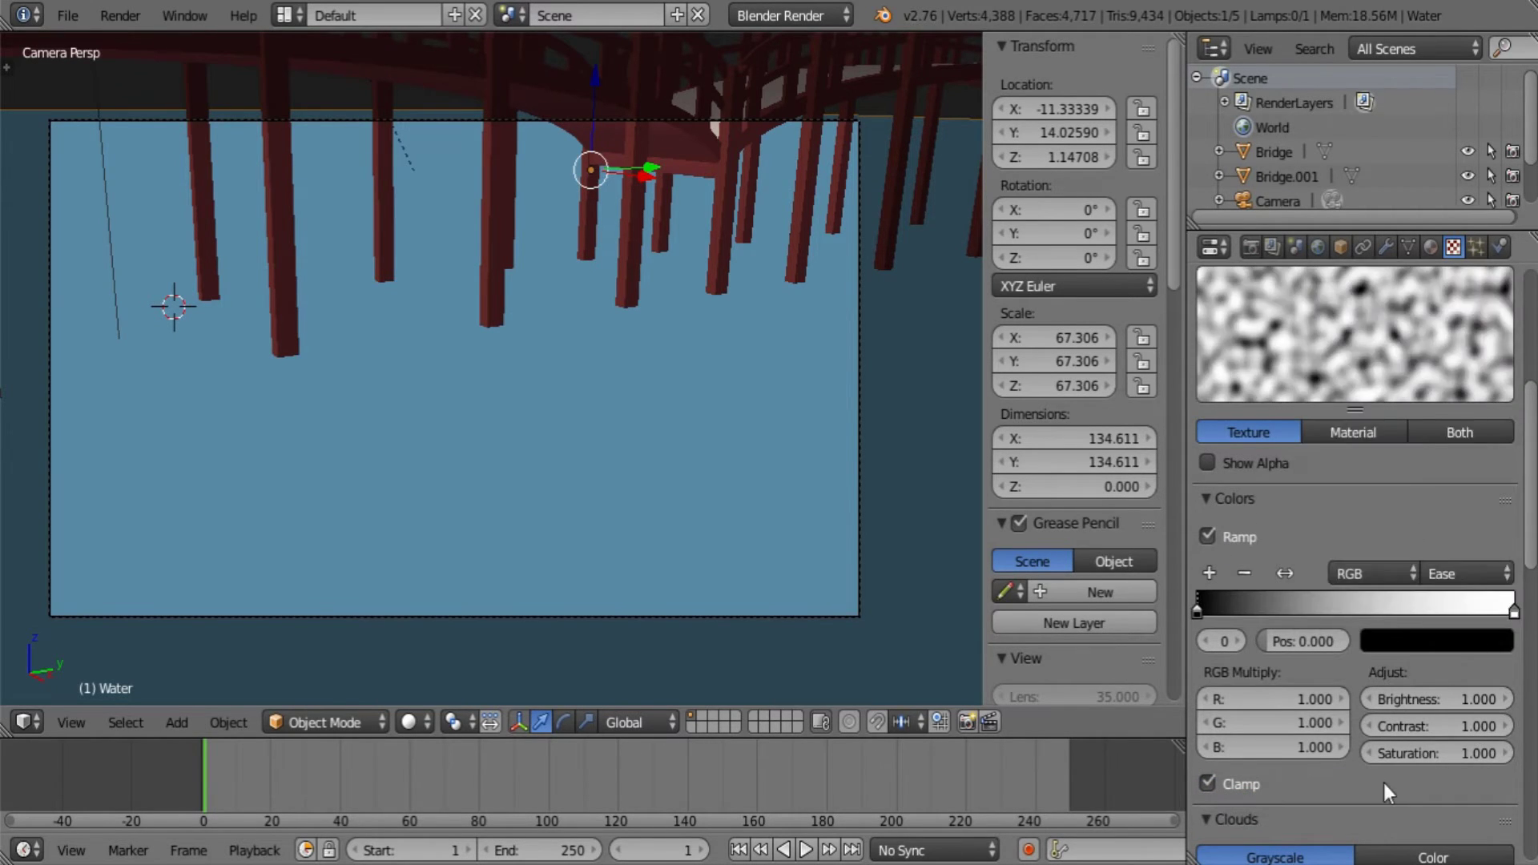
scroll(1353, 658, "down", 6)
scroll(1355, 659, "up", 9)
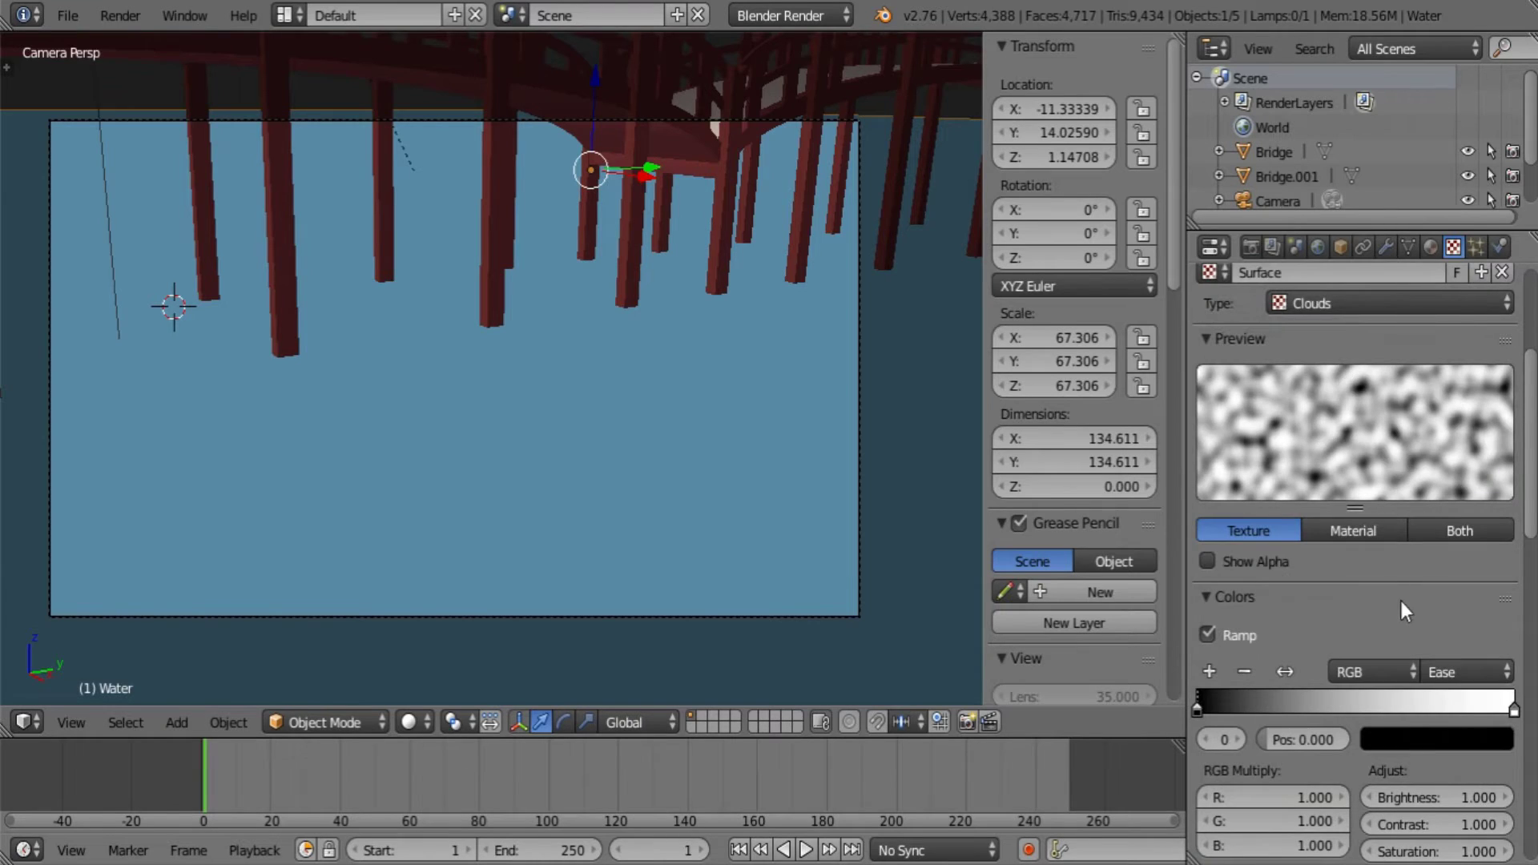
scroll(1405, 614, "down", 12)
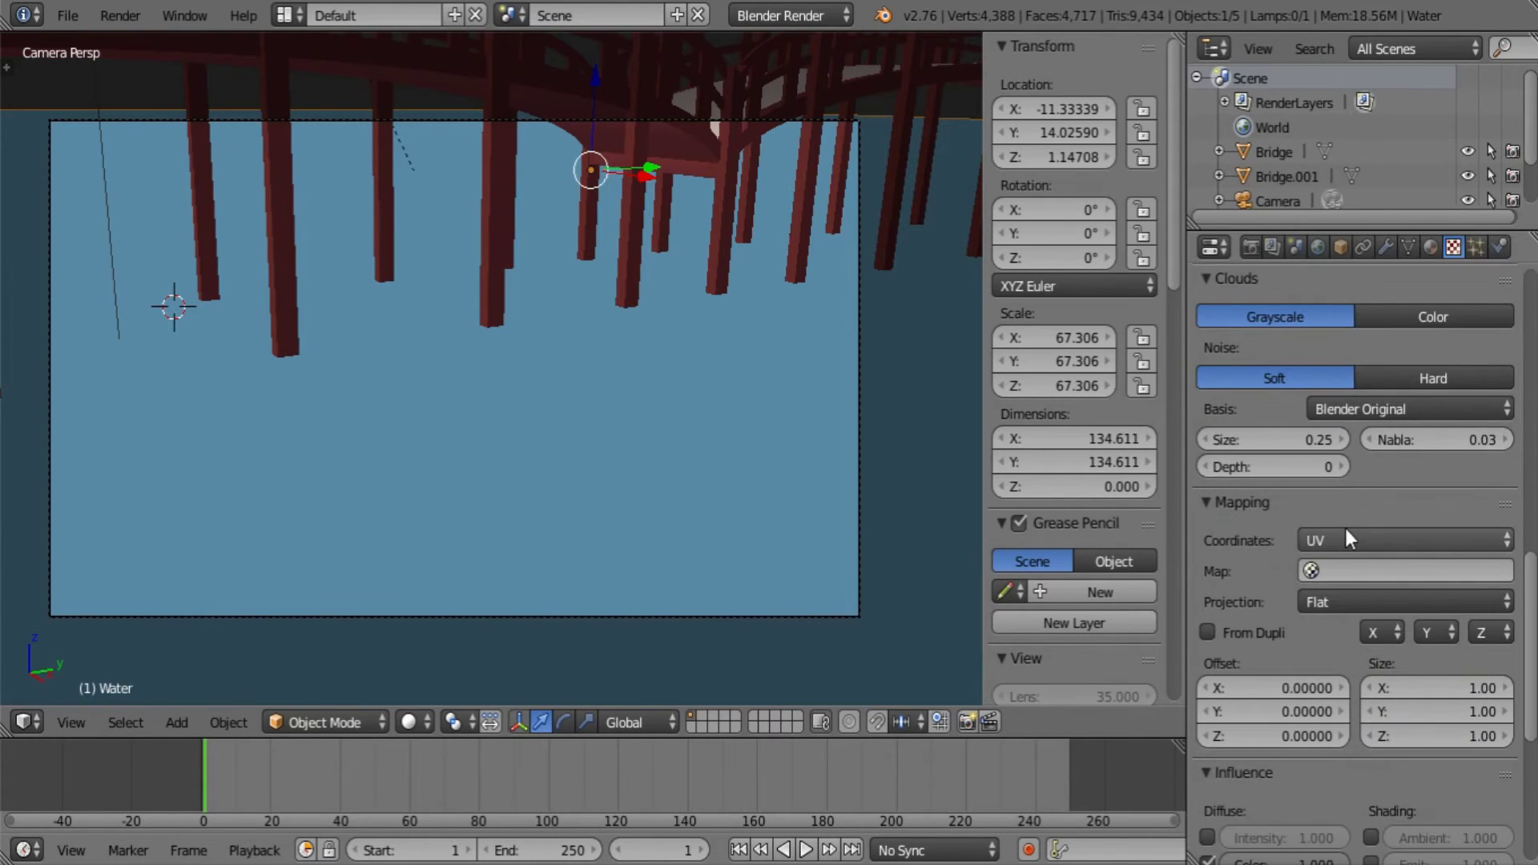
Set texture coordinates to Object, then add a plain axes empty raised above the bridge.
left_click(1347, 535)
left_click(1366, 480)
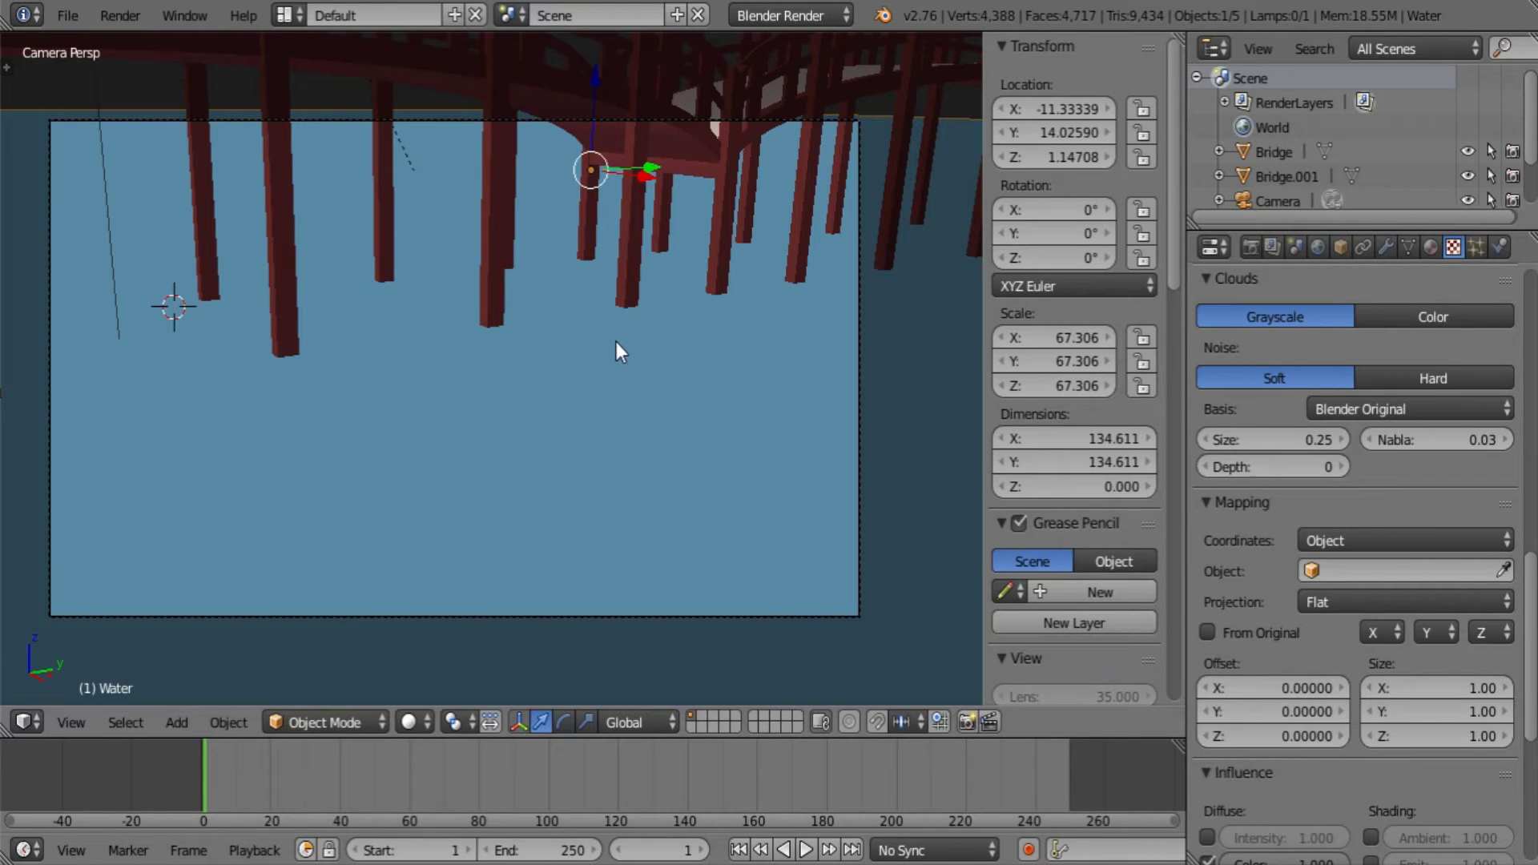
key("shift+a")
mouse_move(597, 340)
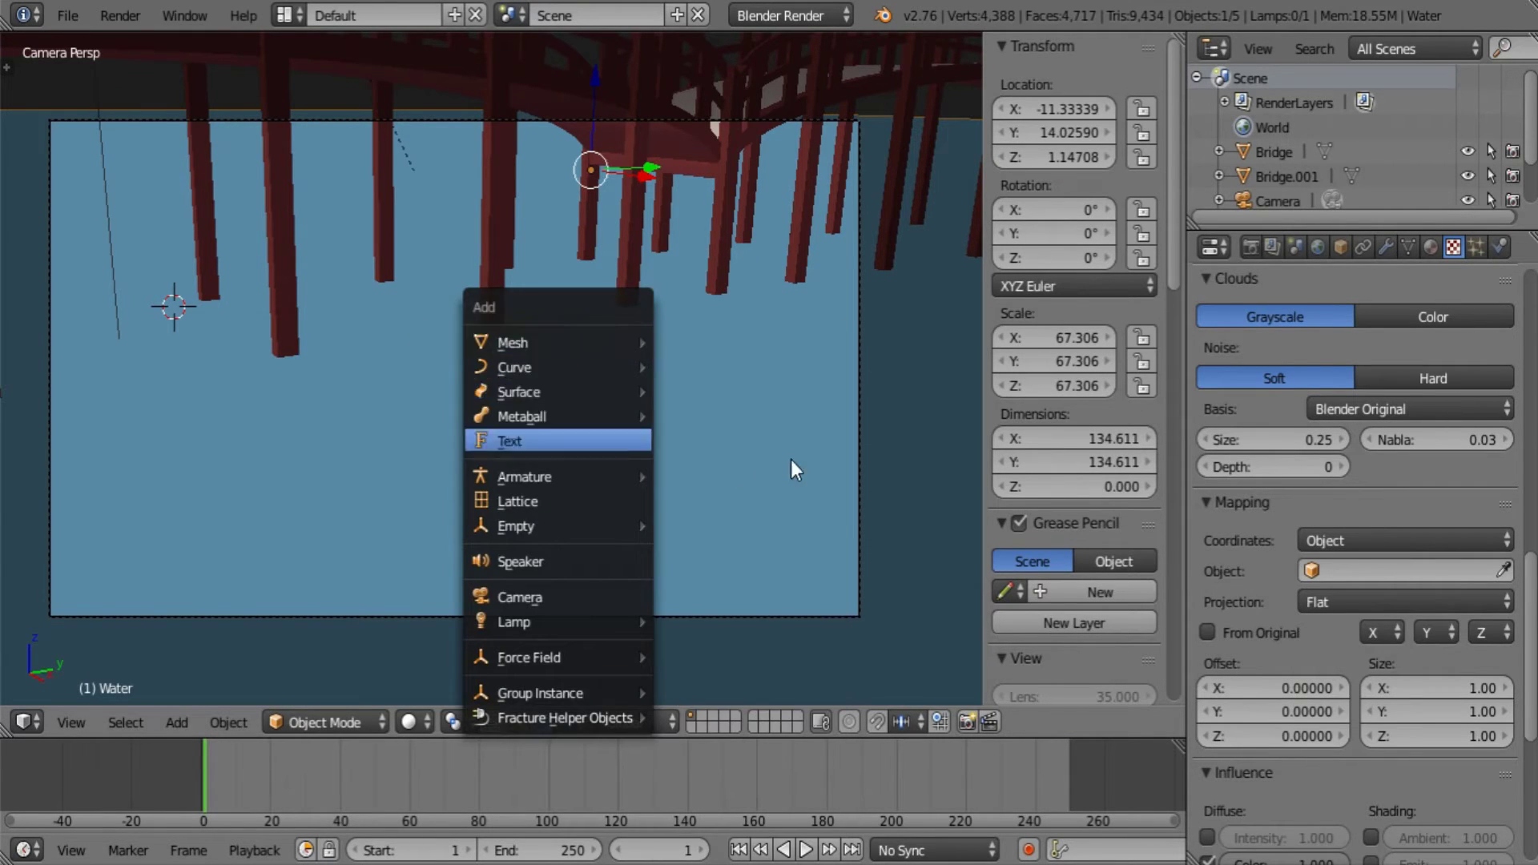
key("shift+a")
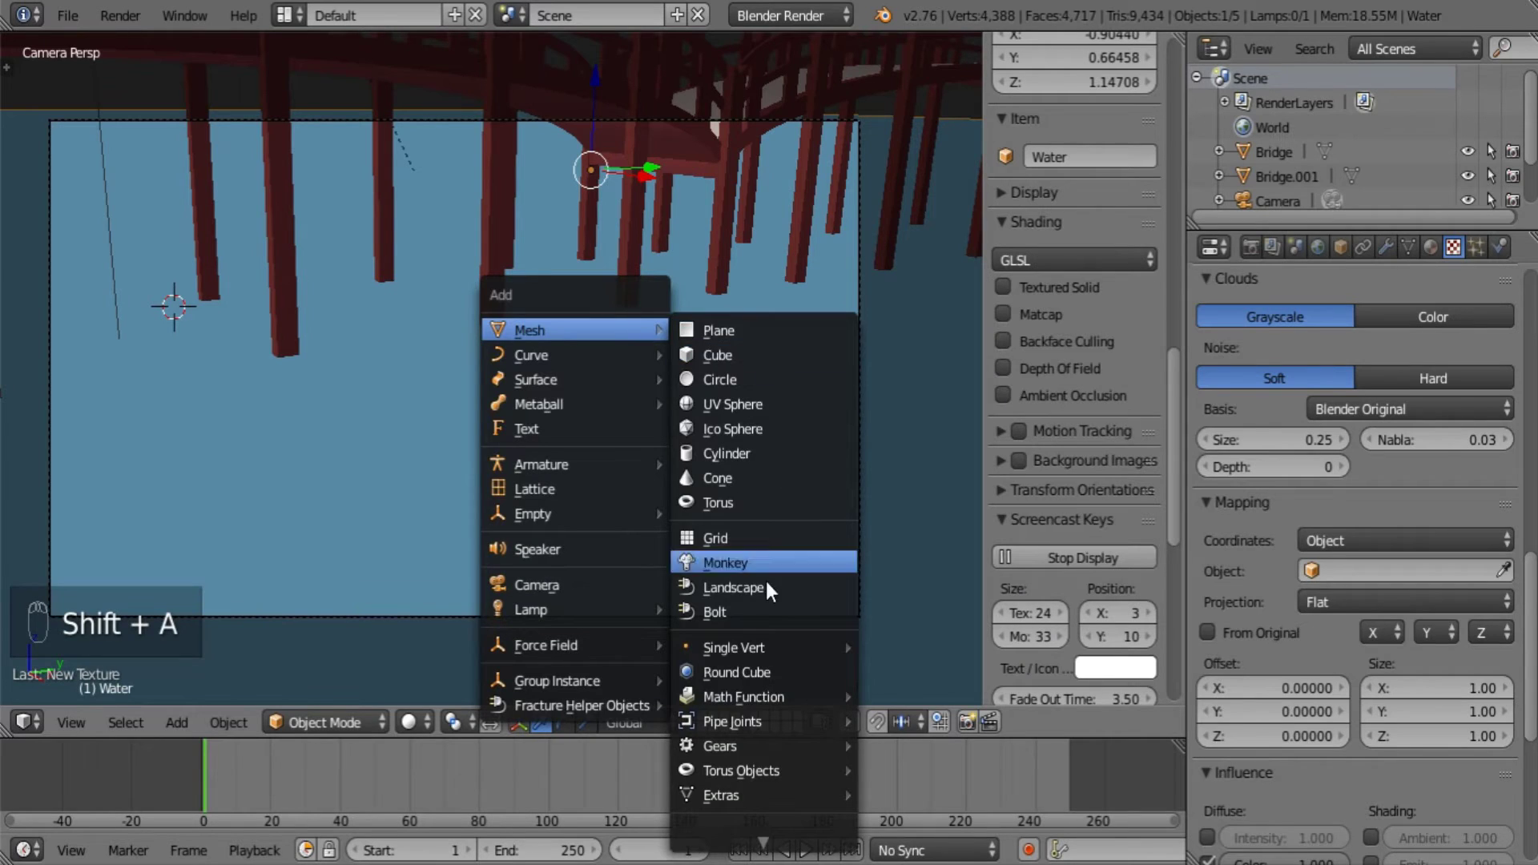
mouse_move(598, 518)
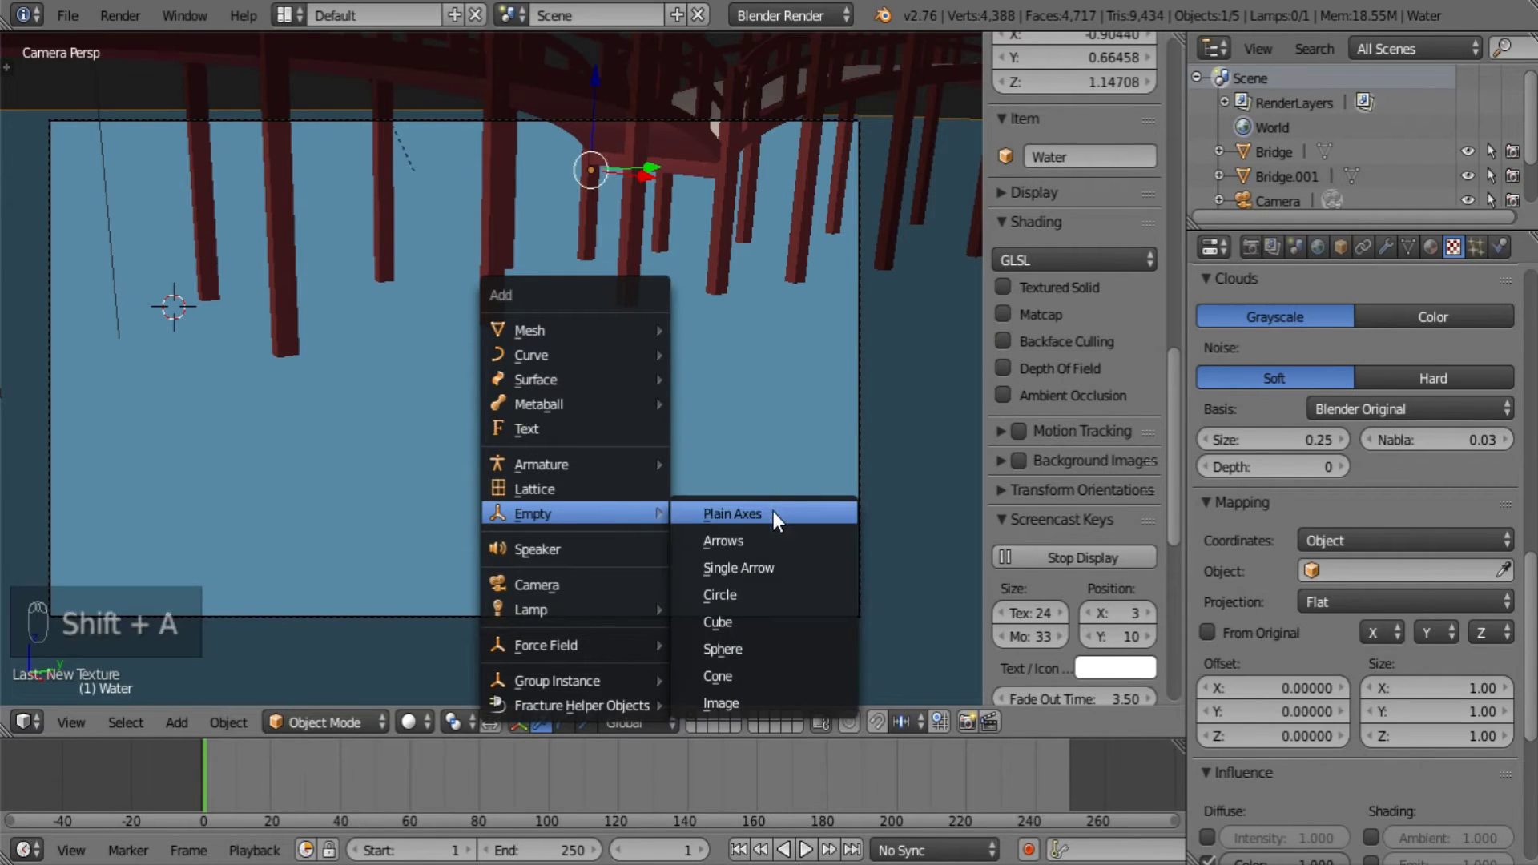
left_click(771, 513)
middle_click_drag(544, 367, 443, 455)
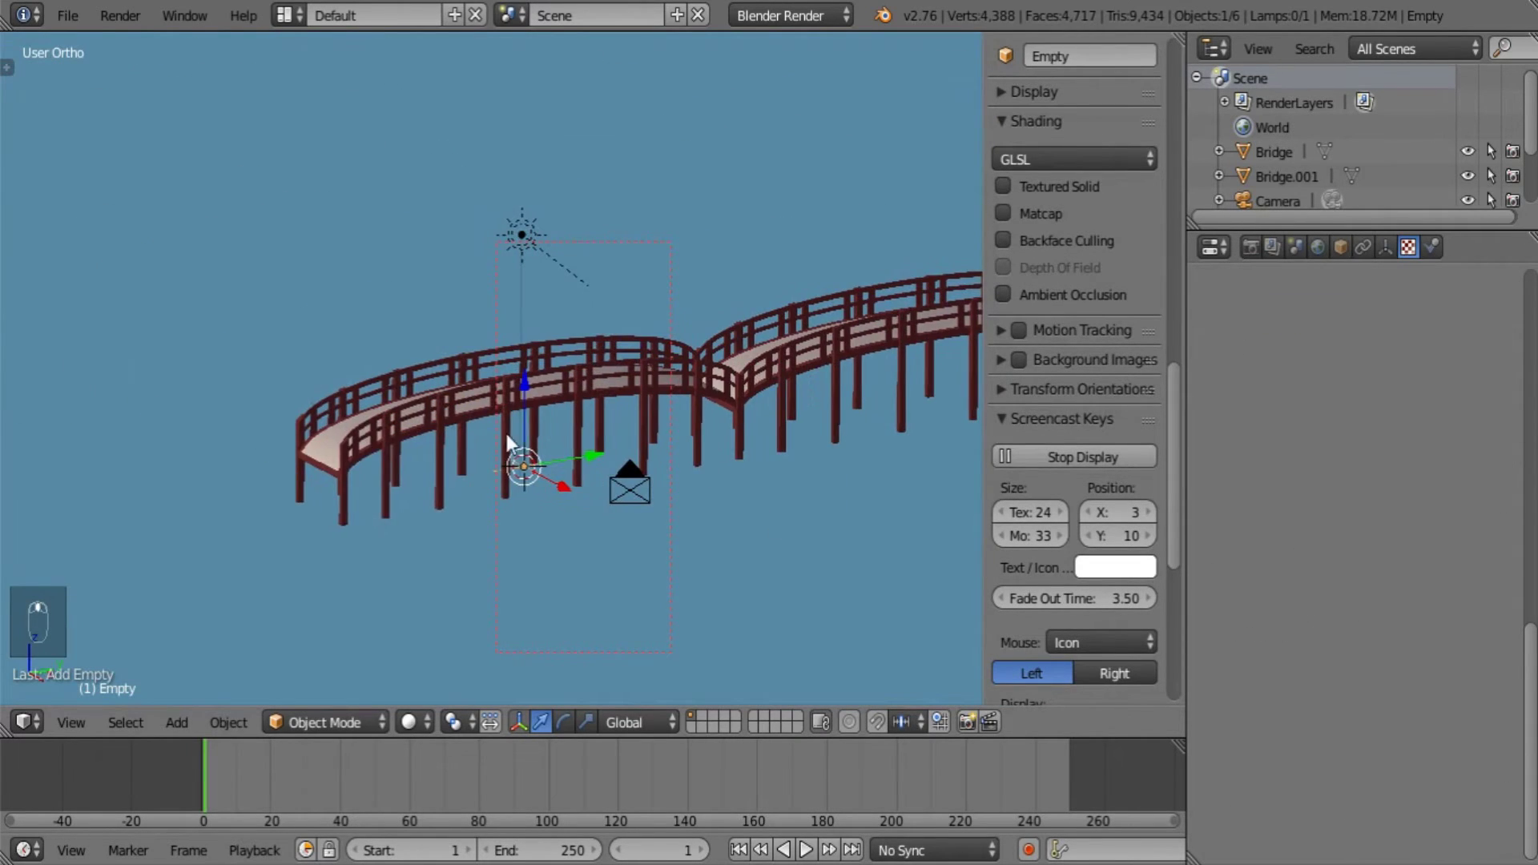
left_click_drag(527, 377, 526, 81)
middle_click_drag(495, 269, 512, 325, "shift")
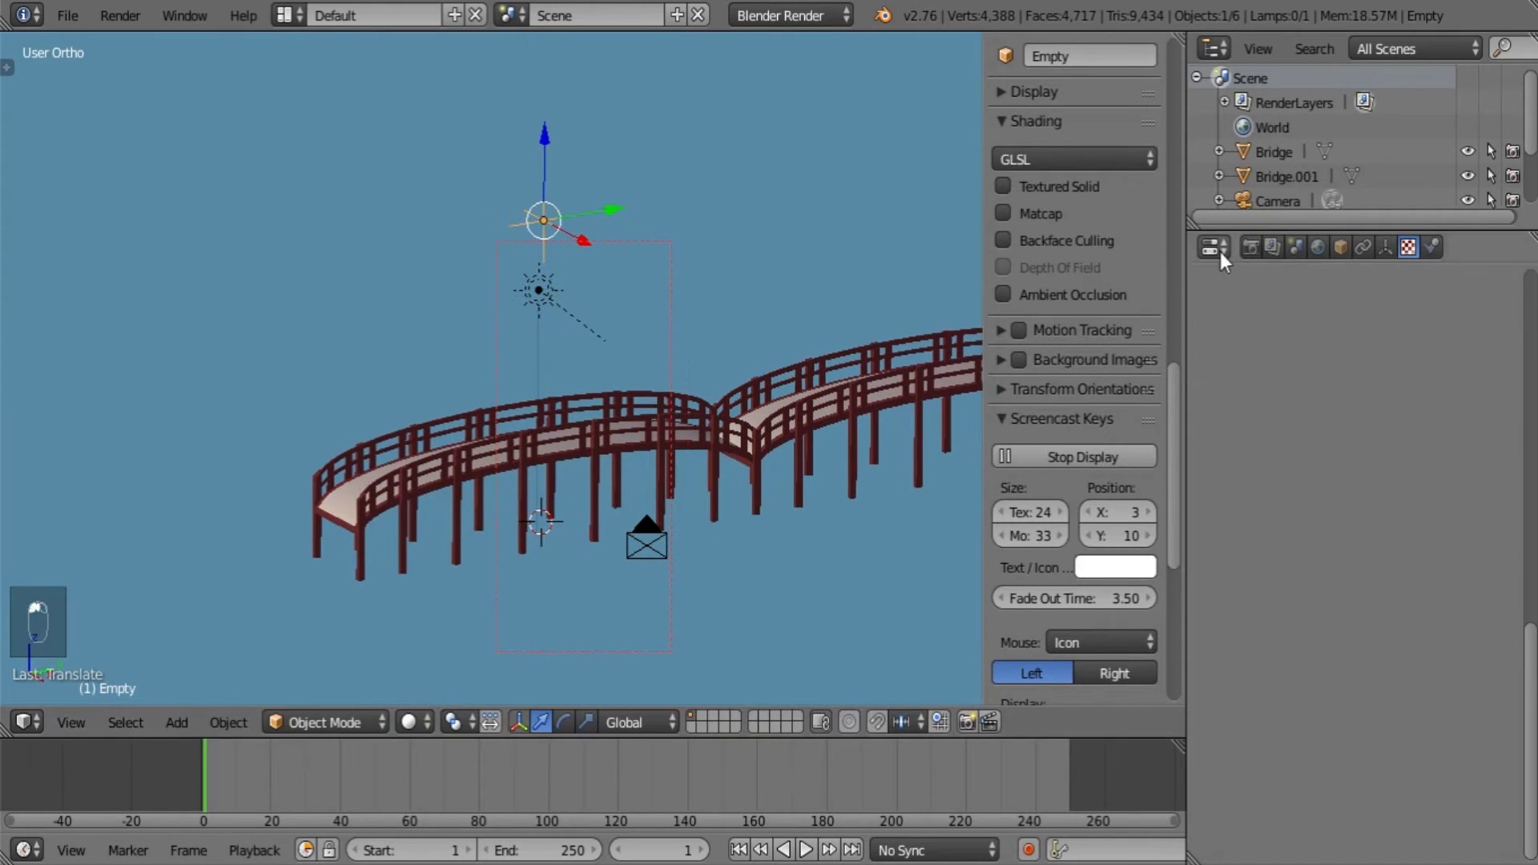
Name the empty 'Empty - Water flow' and reselect the Water plane.
left_click(1340, 246)
left_click(1339, 329)
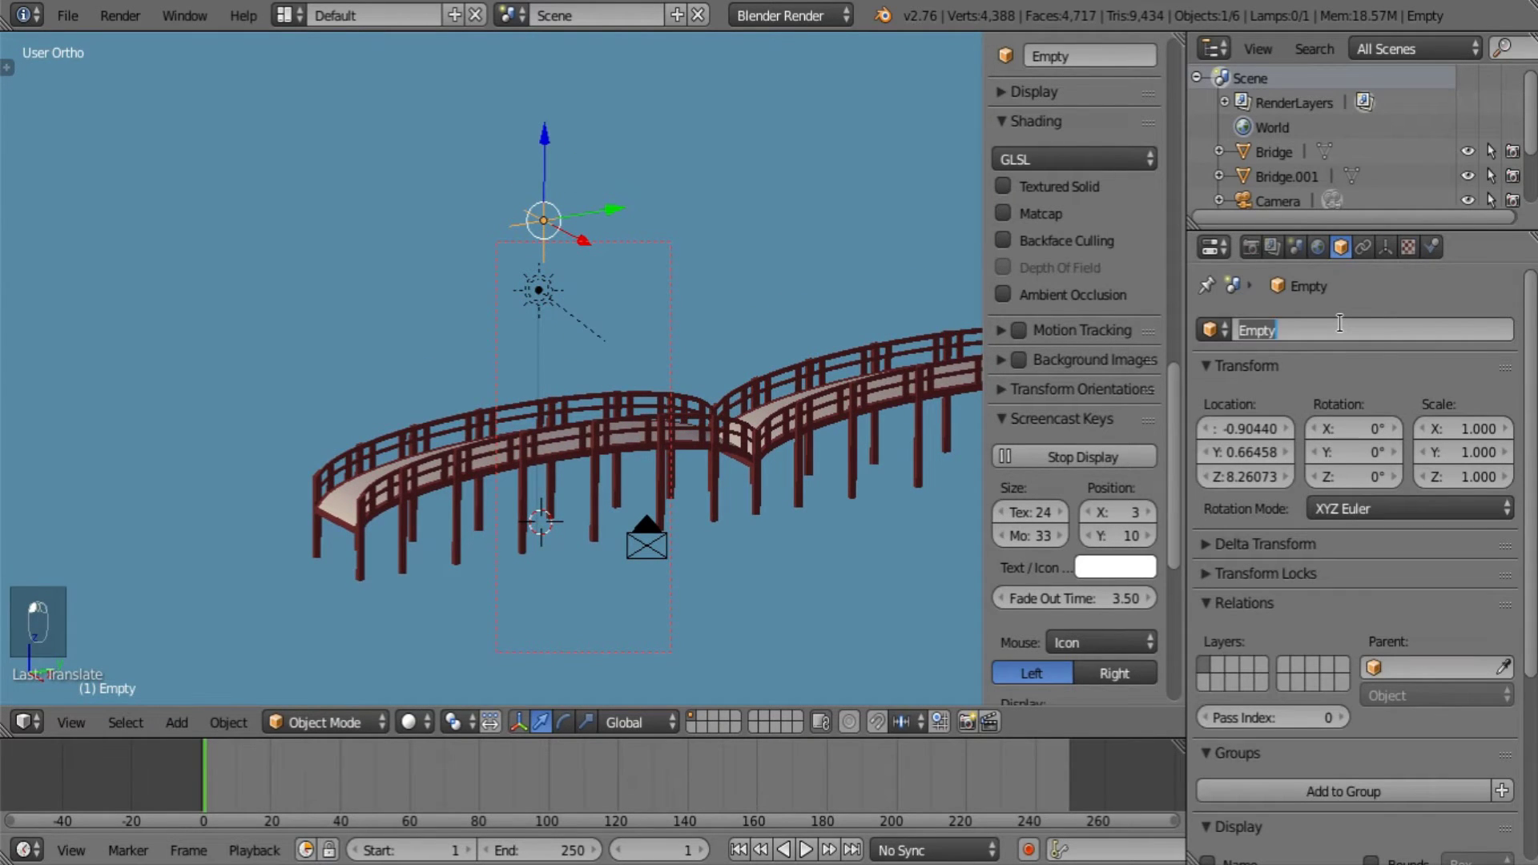
type("Emp")
key("BackSpace")
key("BackSpace")
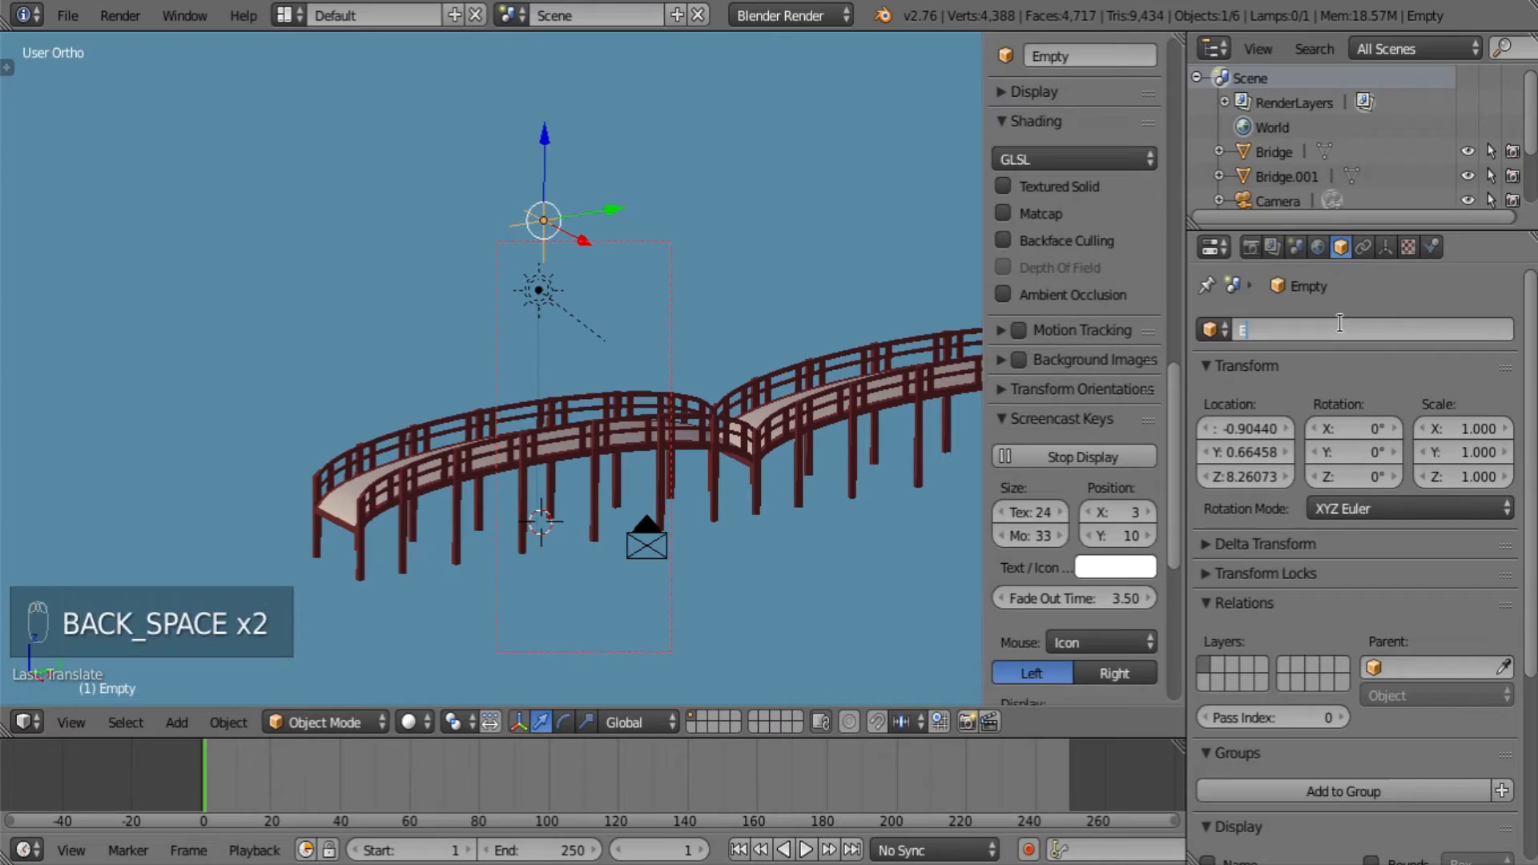
type("mpty - Water flow")
key("Return")
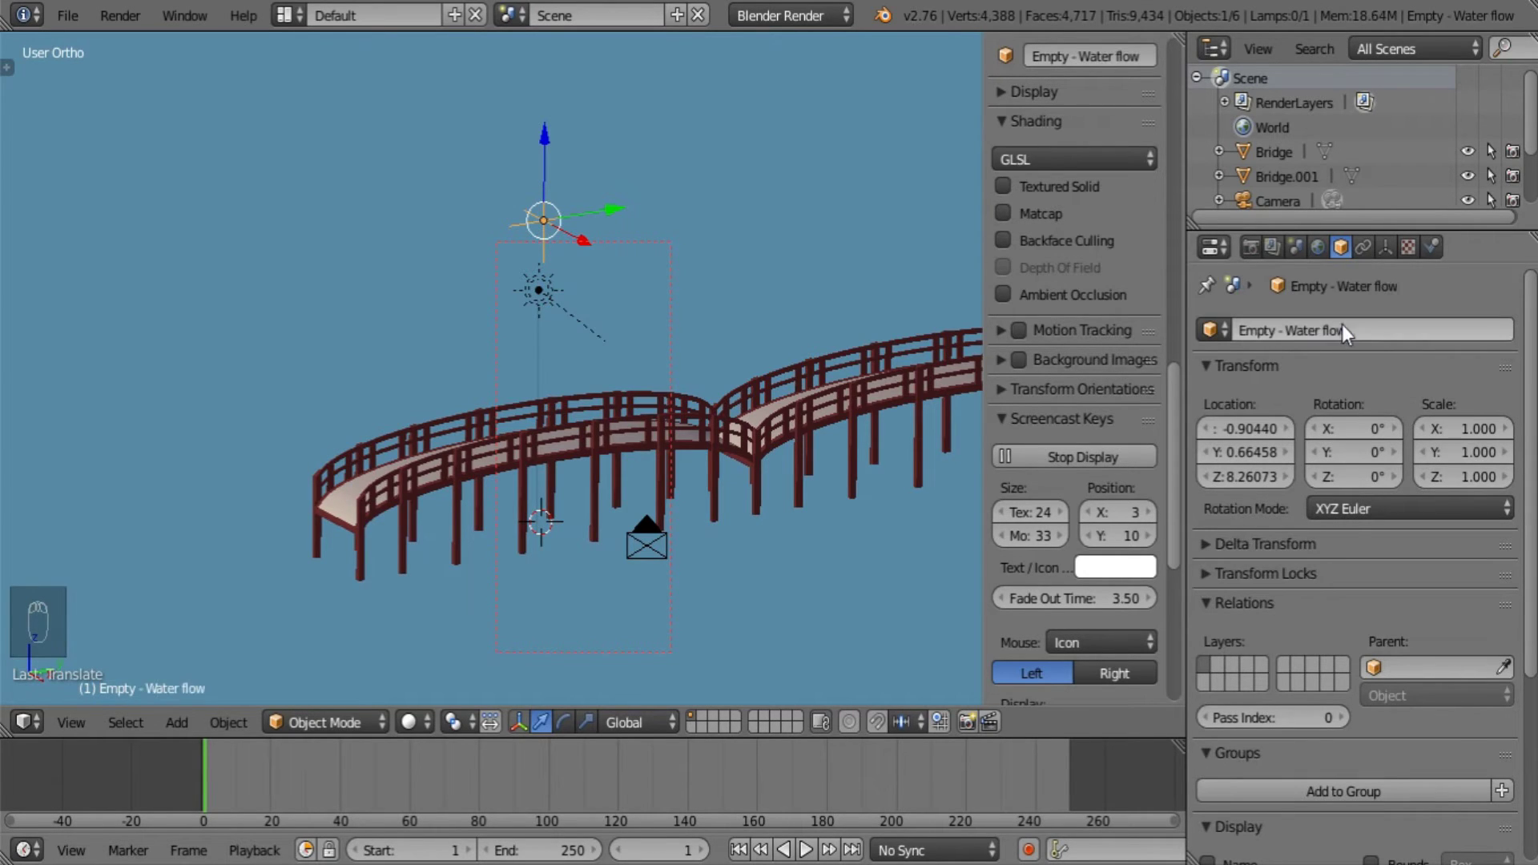
middle_click_drag(819, 213, 978, 381)
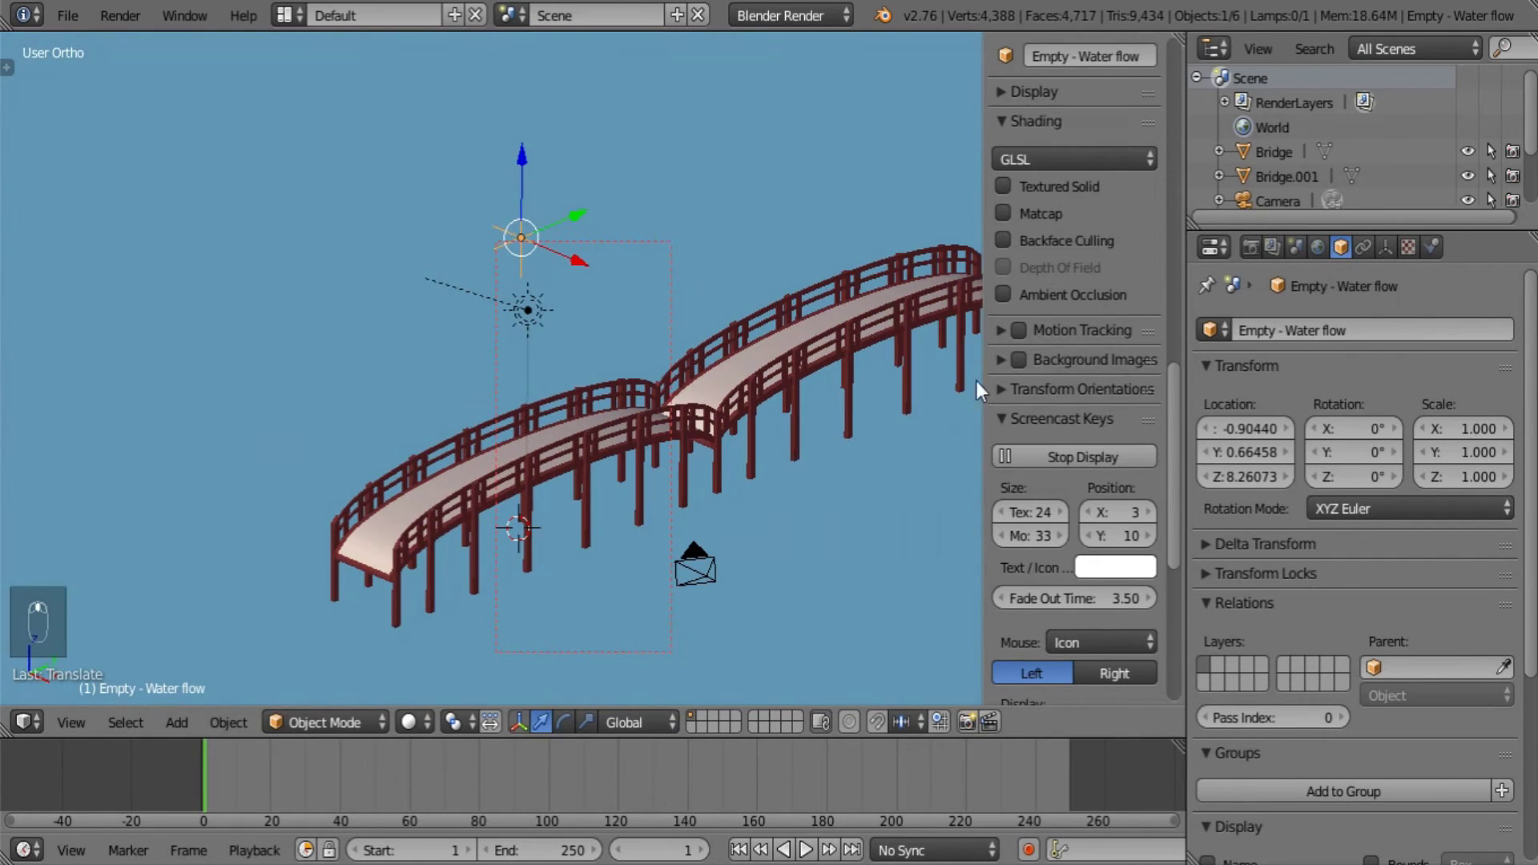
right_click(678, 202)
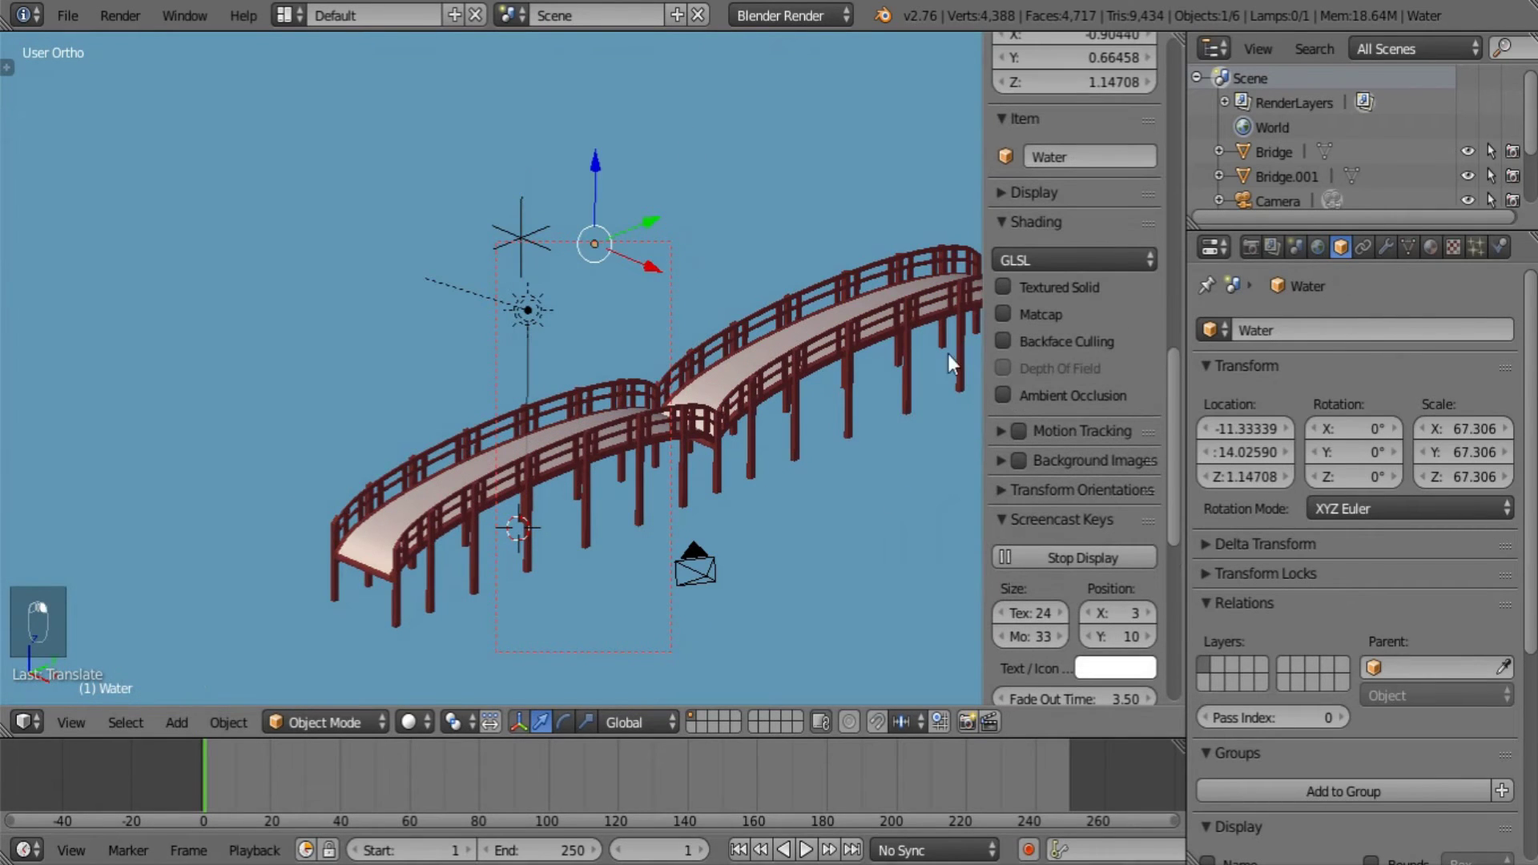
Map the Surface texture through the 'Empty - Water flow' object.
left_click(1434, 245)
left_click(1453, 248)
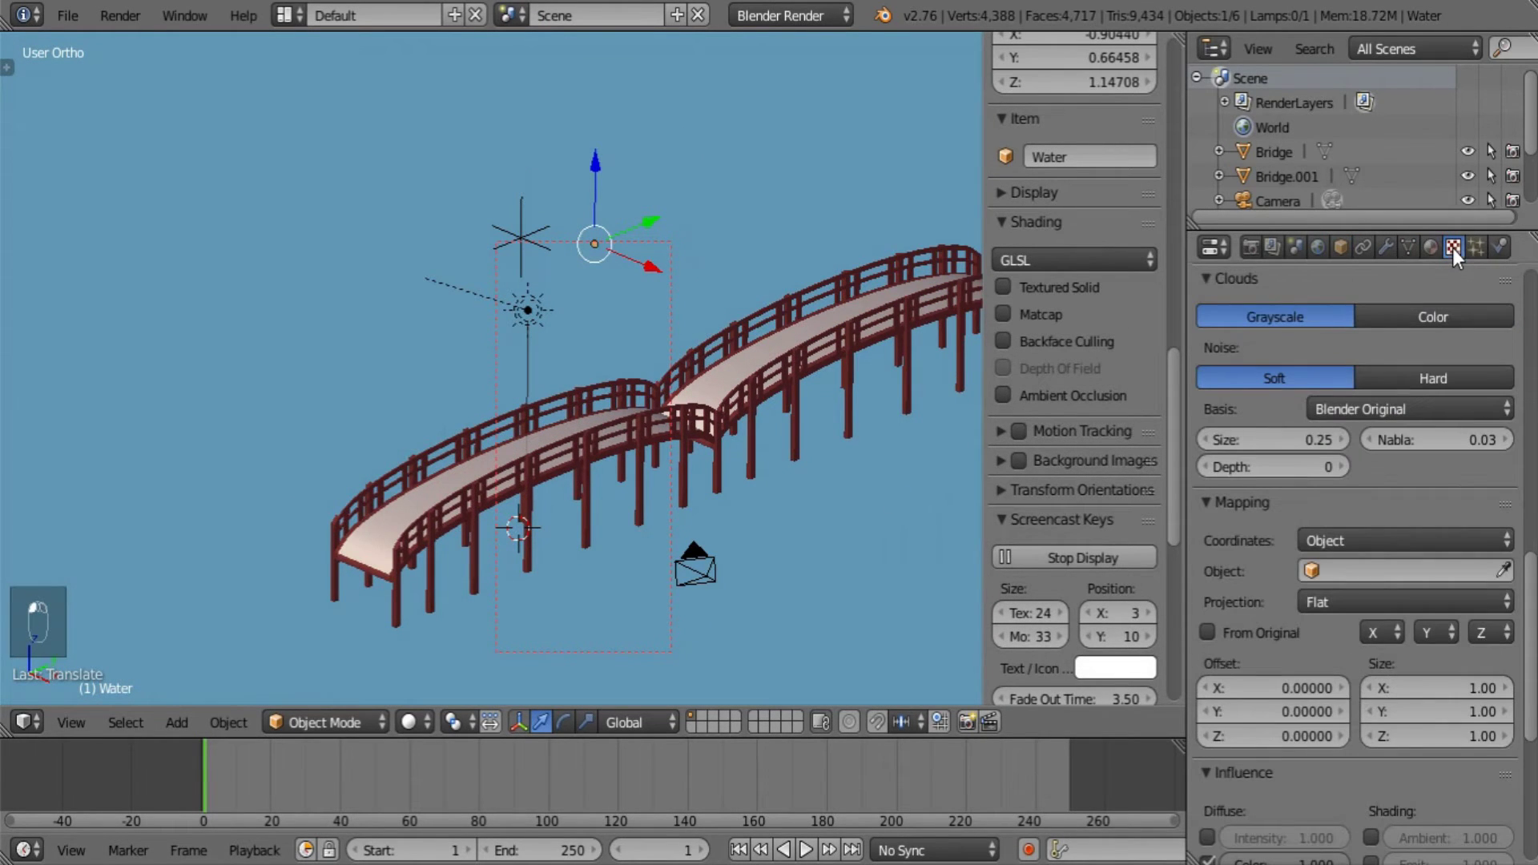
left_click(1389, 571)
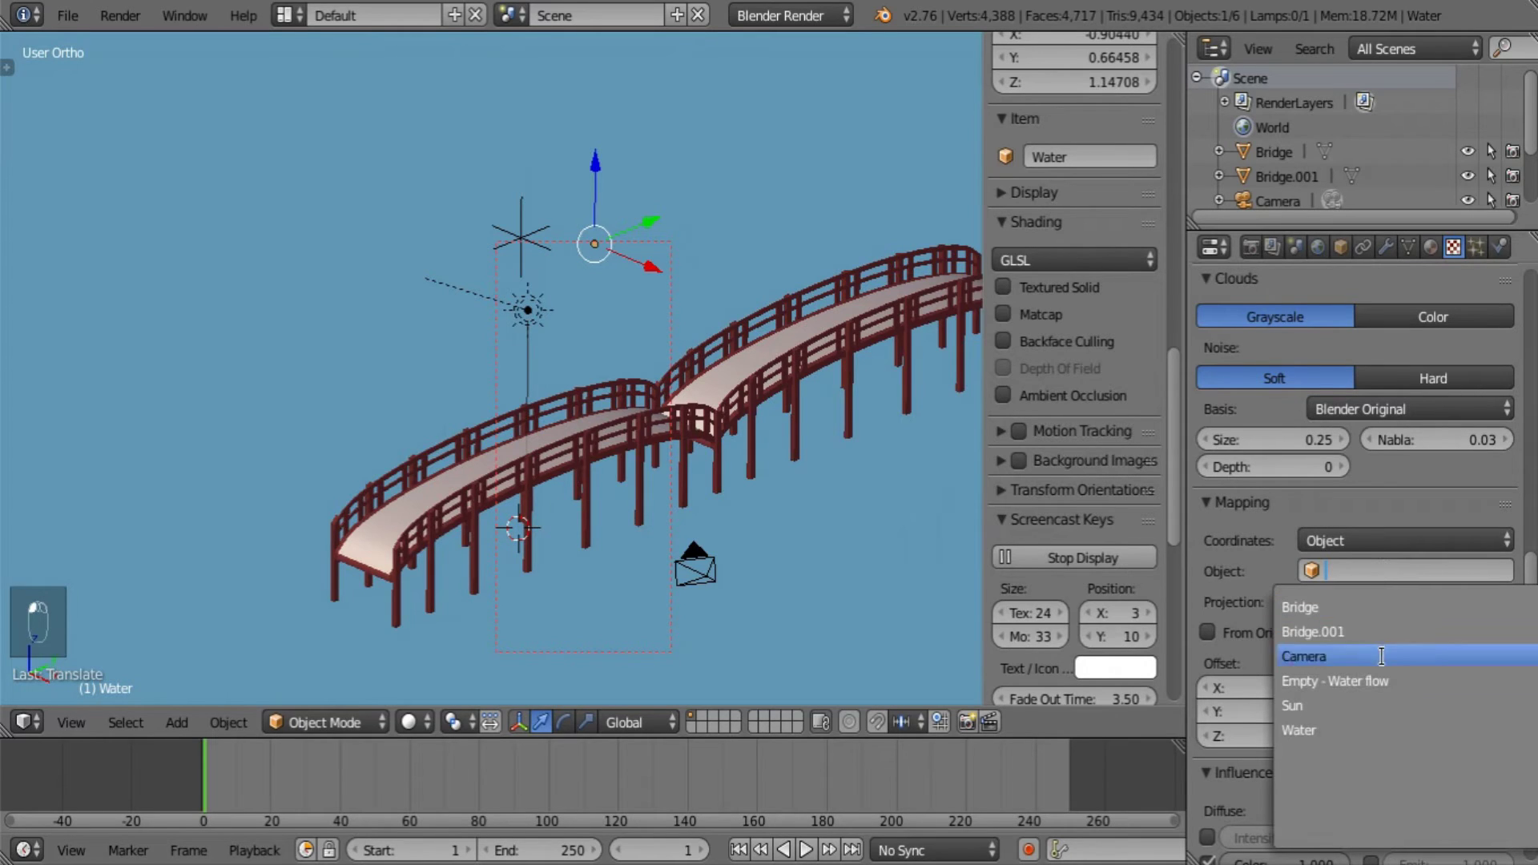
left_click(1384, 681)
Switch the texture's influence from diffuse colour to geometry normal at 0.5.
scroll(1389, 684, "down", 4)
scroll(1389, 684, "down", 5)
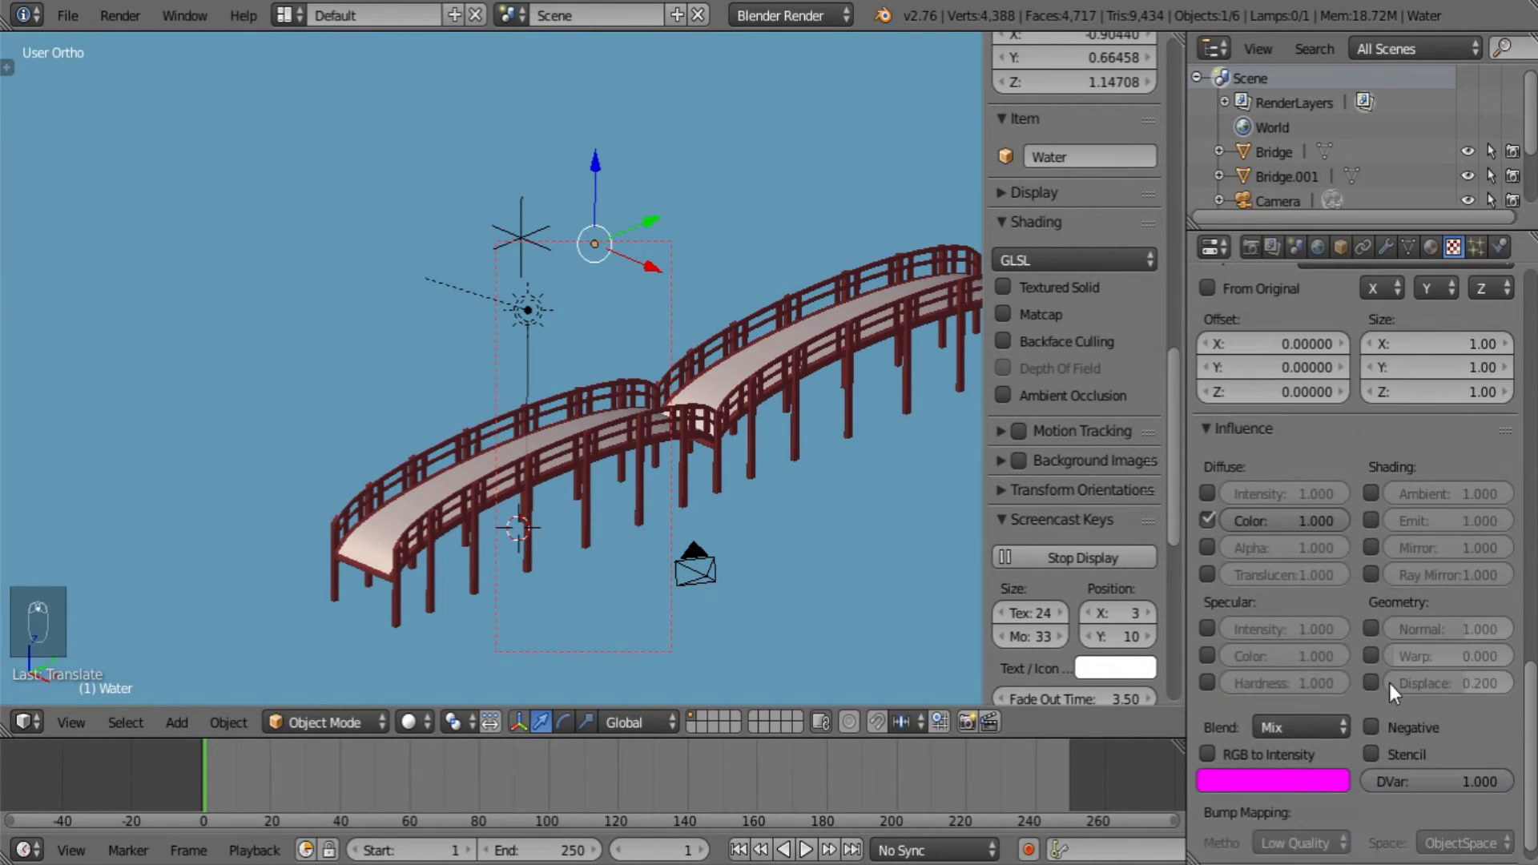
left_click(1207, 519)
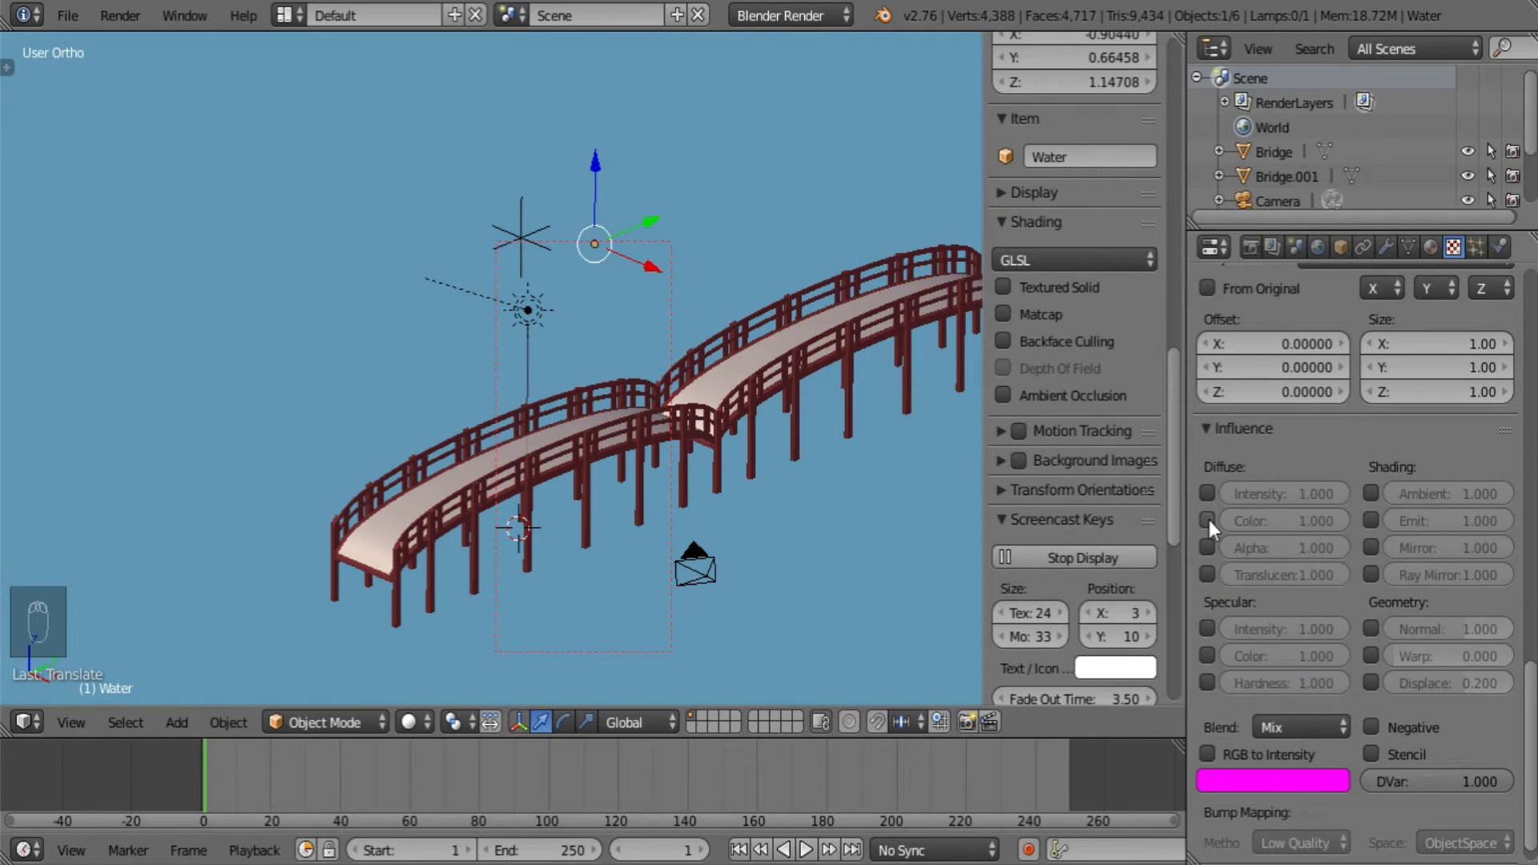
left_click(1372, 628)
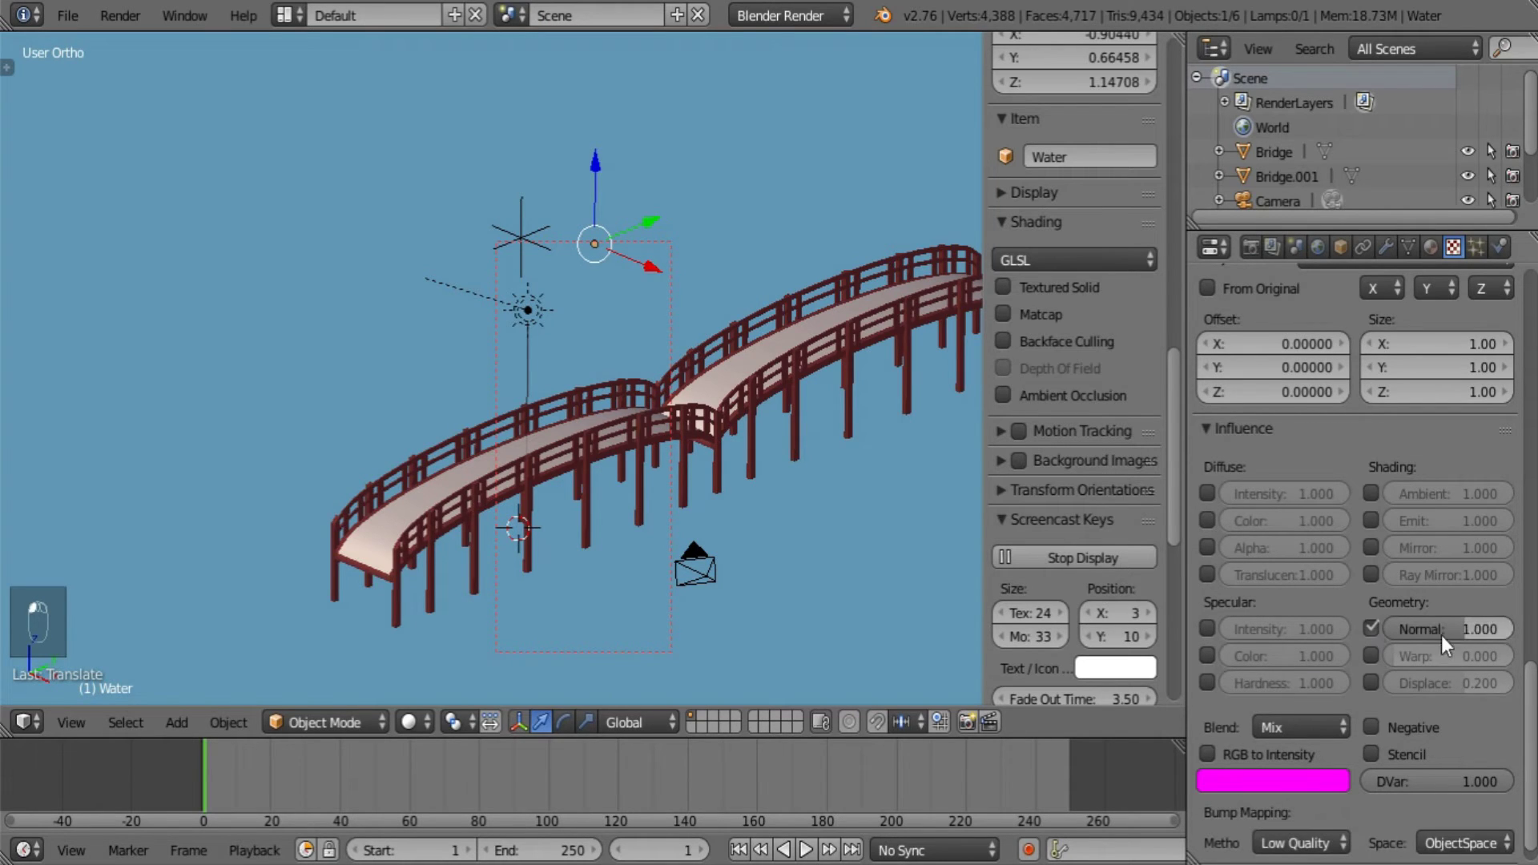
left_click(1470, 626)
type("0.5")
key("Return")
Select the Water flow empty and box a render region on the water below the bridge.
right_click(529, 272)
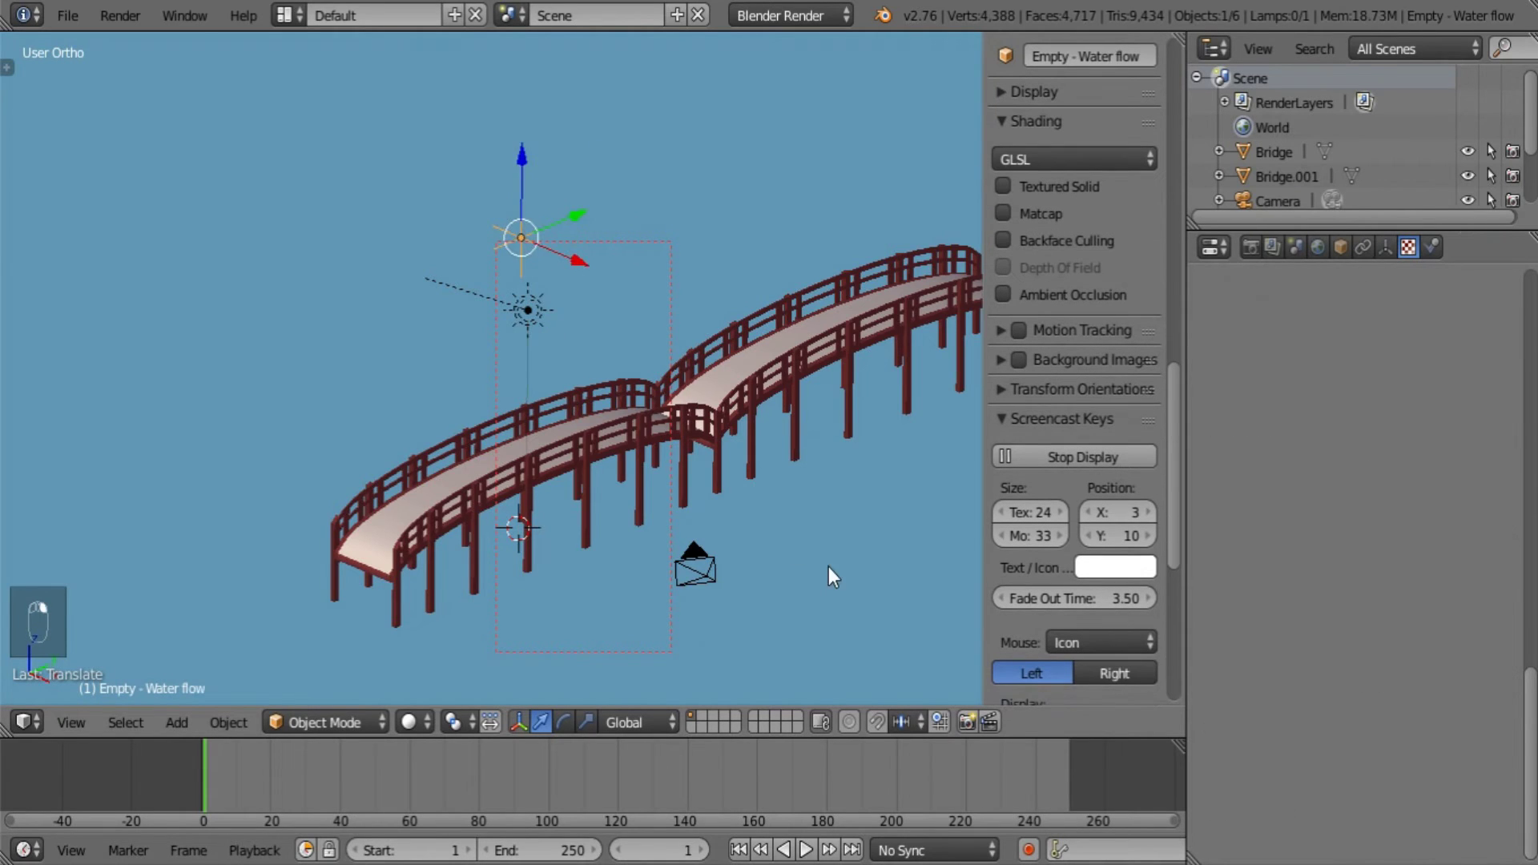
middle_click_drag(828, 565, 551, 438, "shift")
scroll(551, 437, "up", 3)
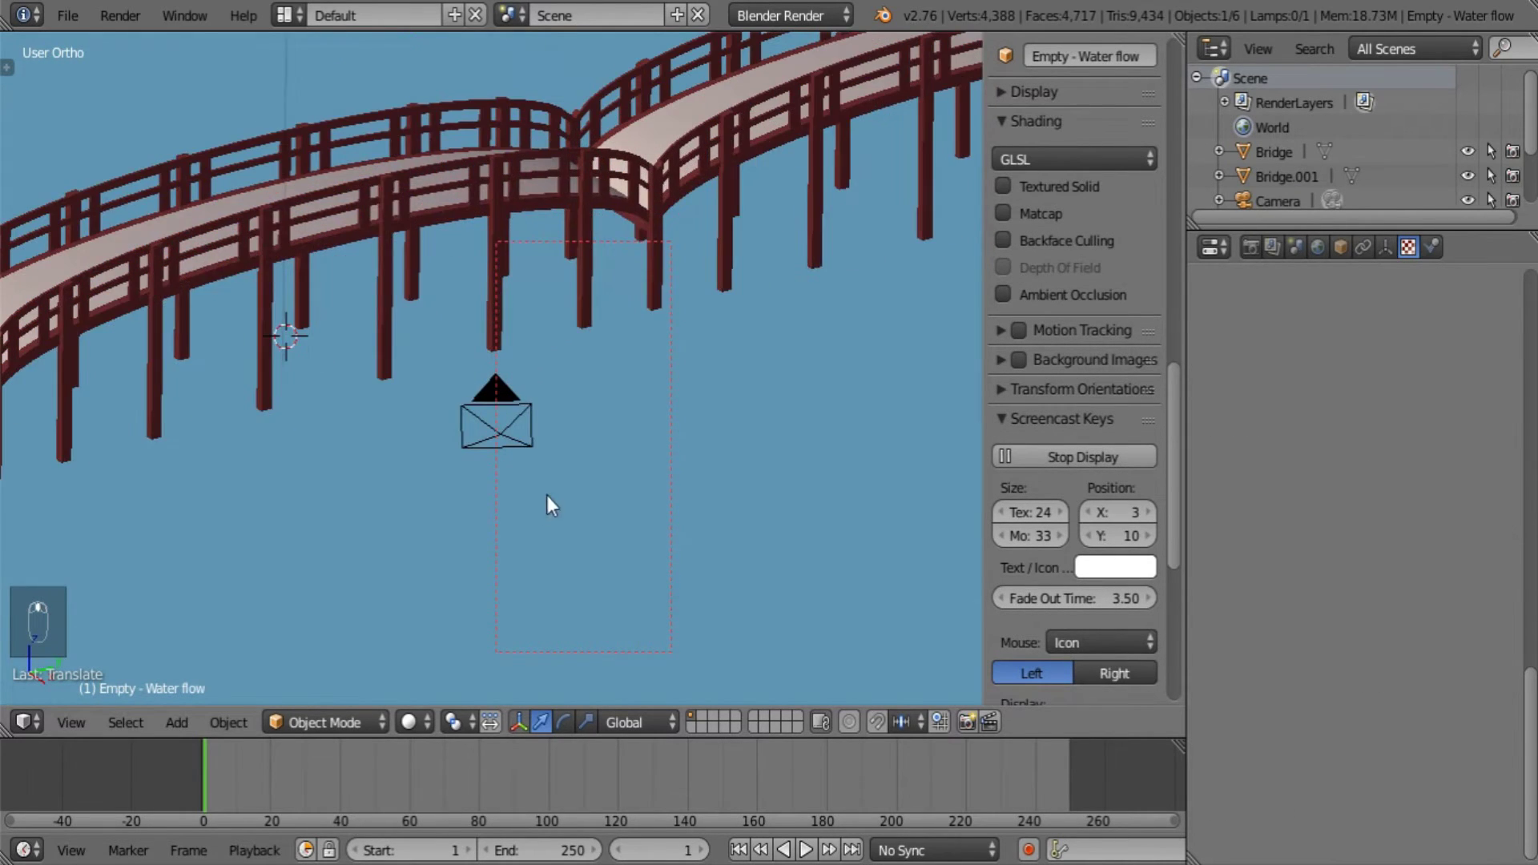
middle_click_drag(546, 495, 704, 520, "shift")
key("ctrl+b")
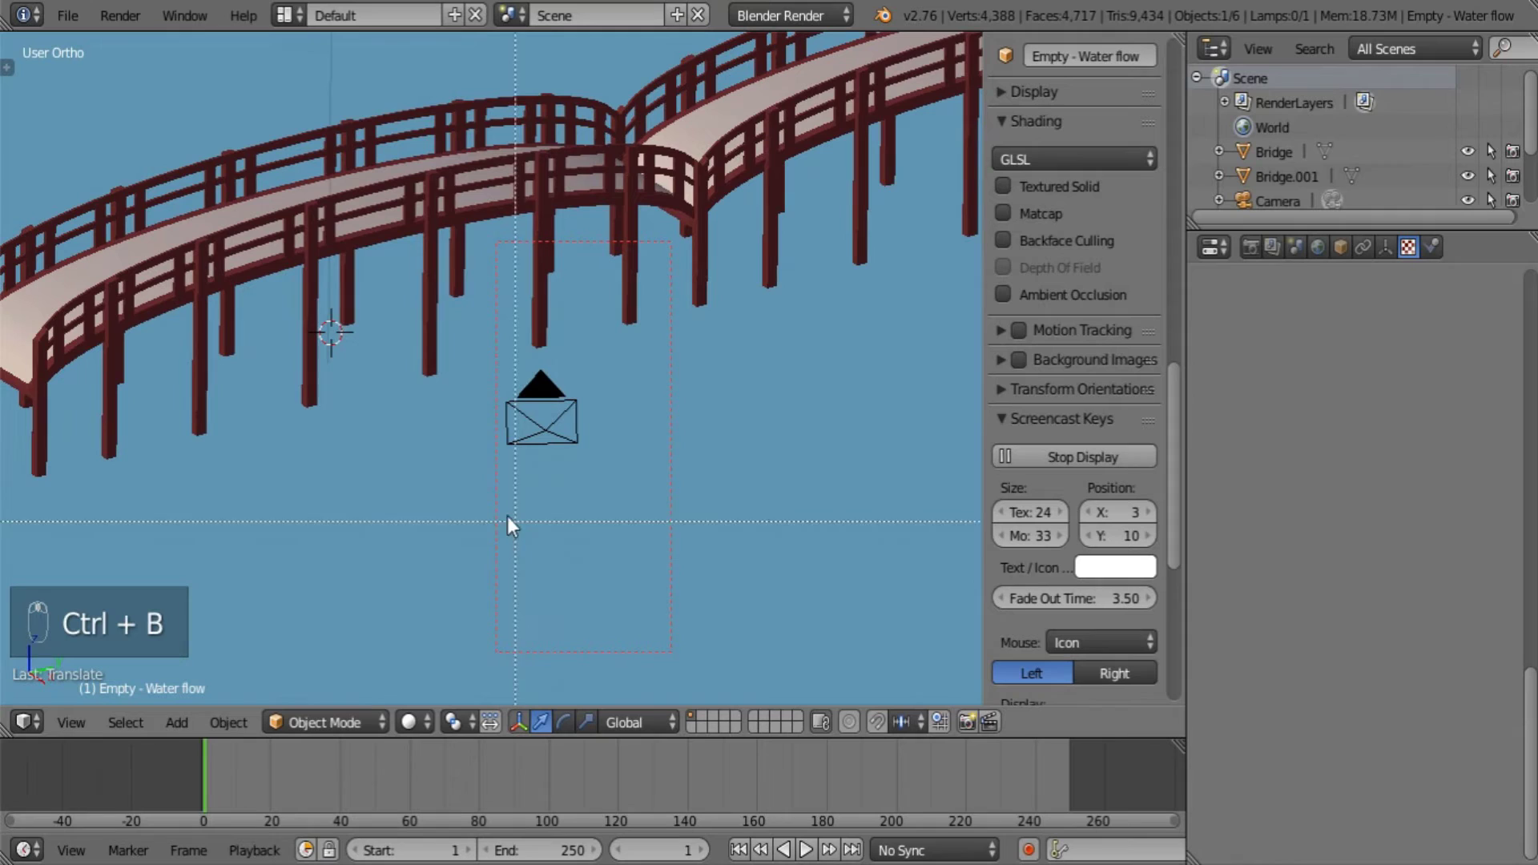
left_click_drag(392, 353, 530, 507)
Switch the viewport to Rendered shading to preview that region, then select the Water plane.
scroll(530, 508, "up", 2)
middle_click_drag(488, 529, 540, 529, "shift")
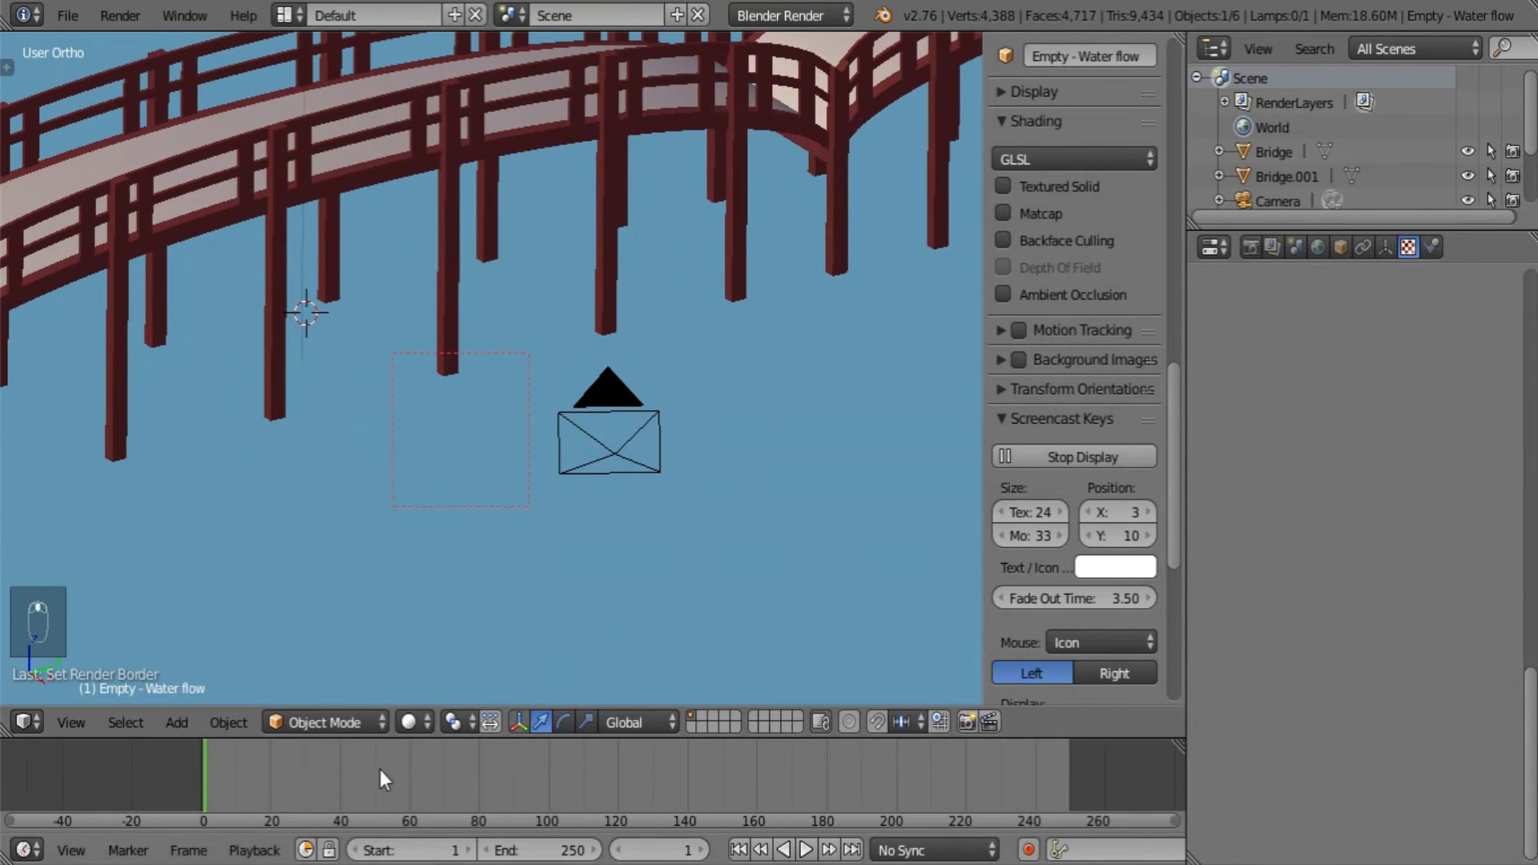
left_click(410, 724)
left_click(458, 557)
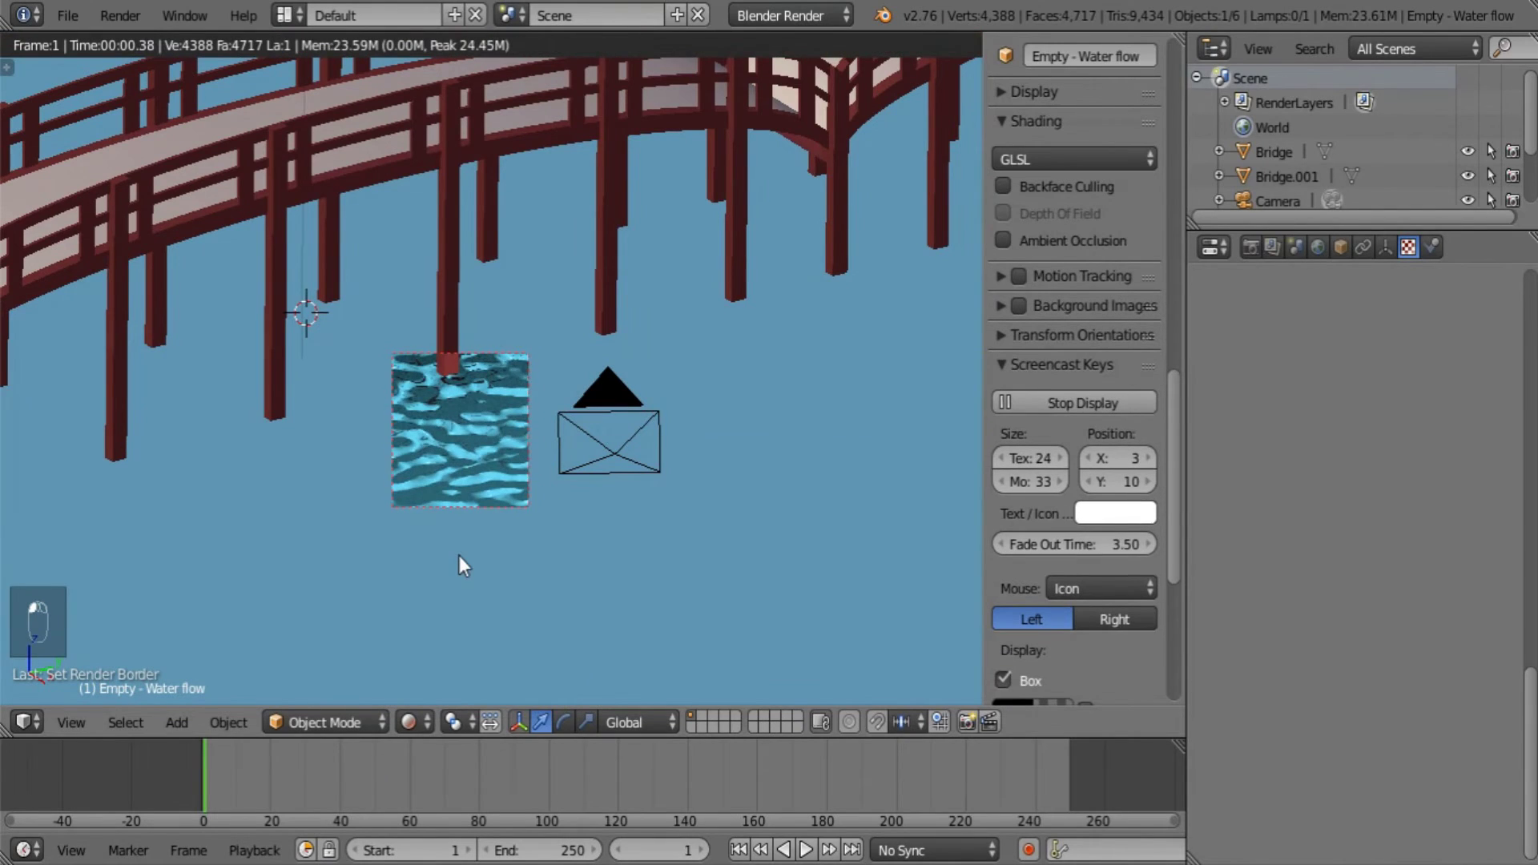
right_click(557, 525)
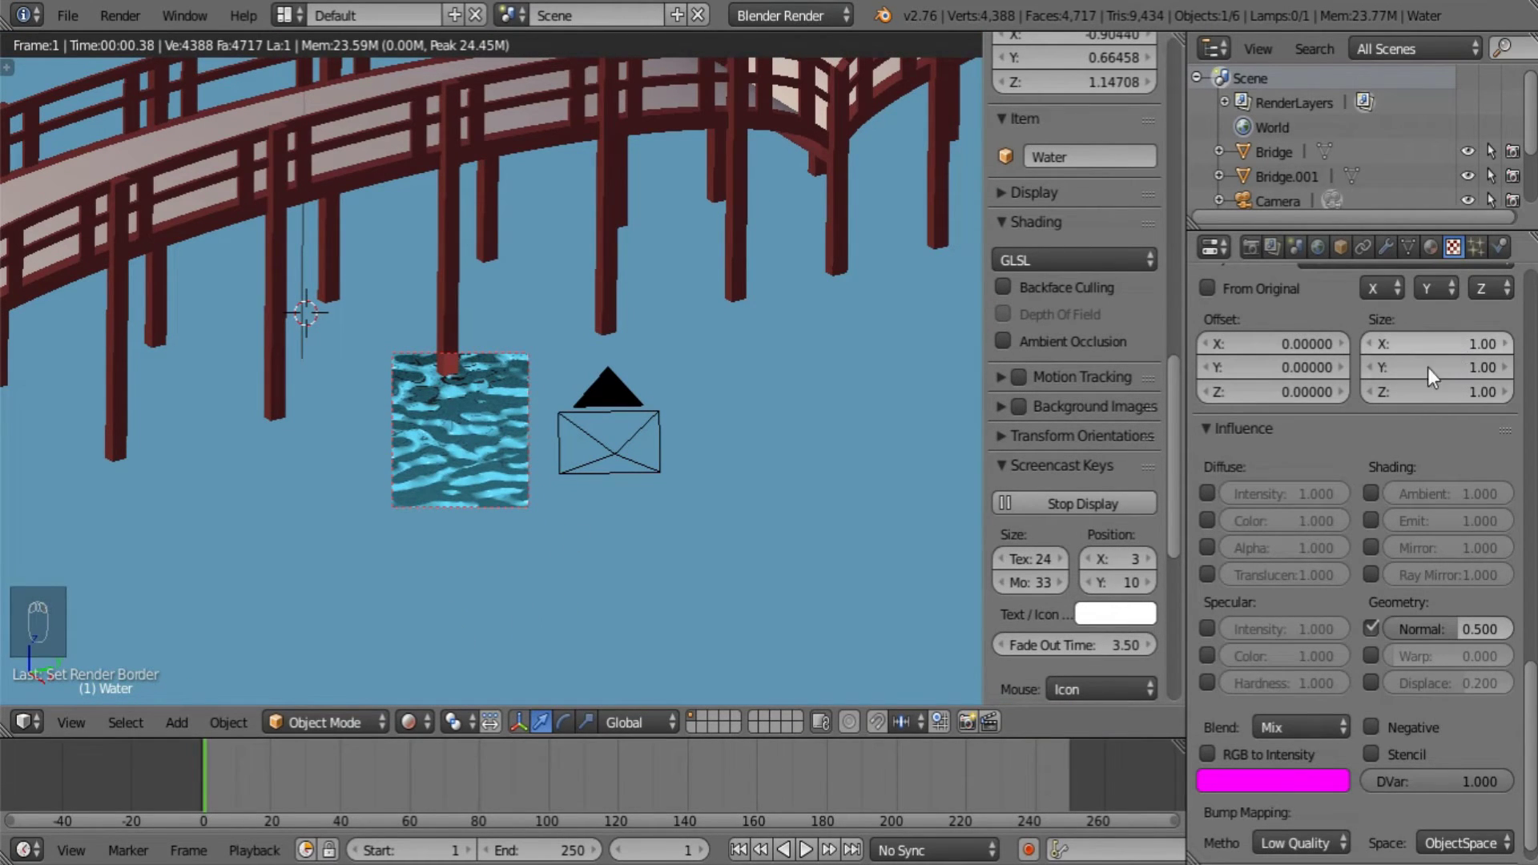
Lower the Surface texture's normal influence to 0.1 and look through the scene camera.
left_click_drag(1468, 628, 1458, 628)
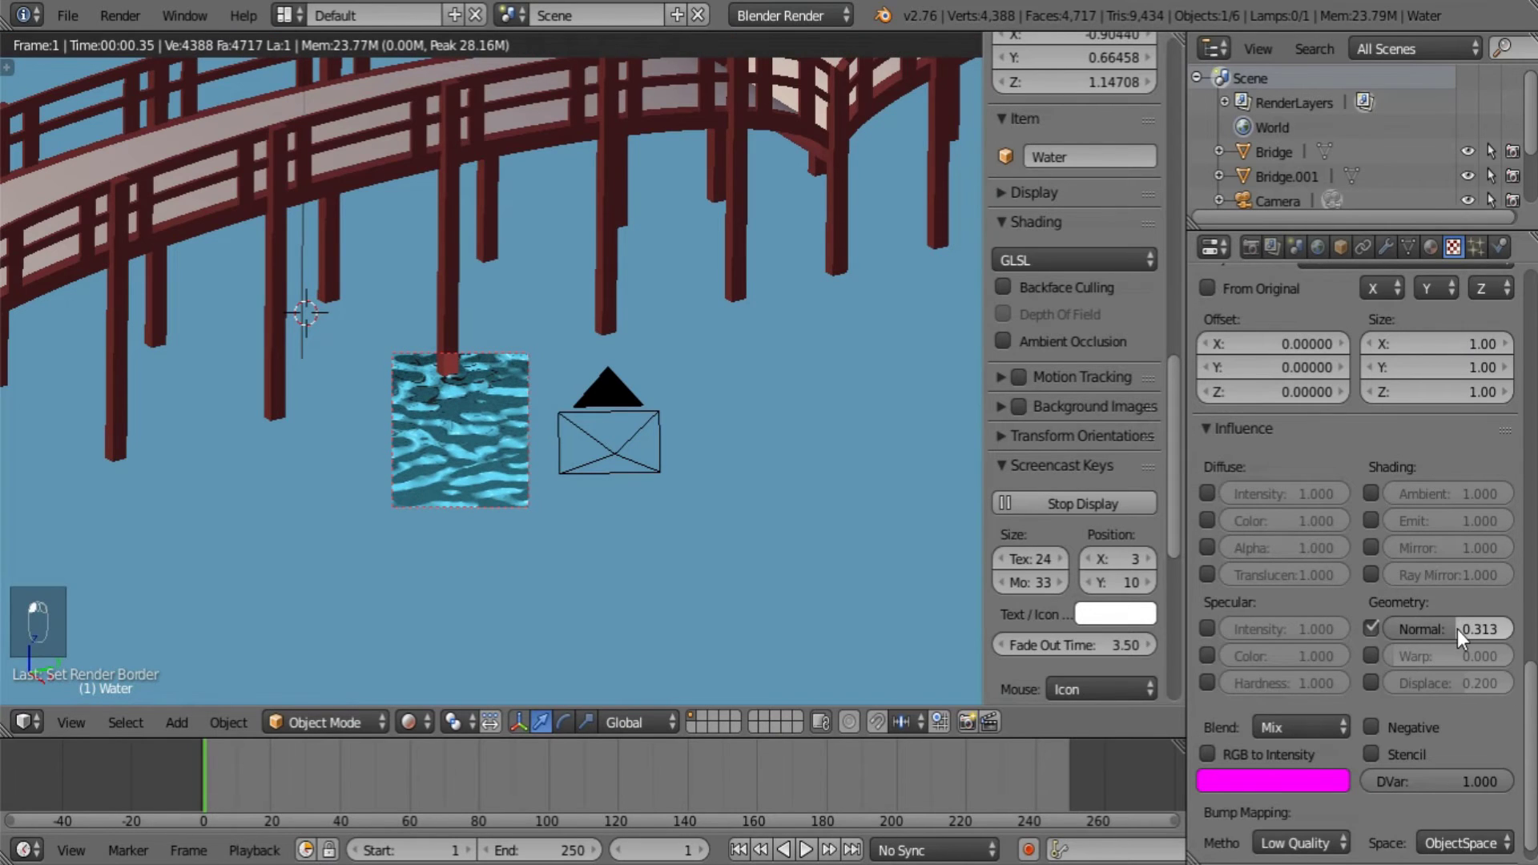
left_click(1458, 628)
type("0.1")
key("Return")
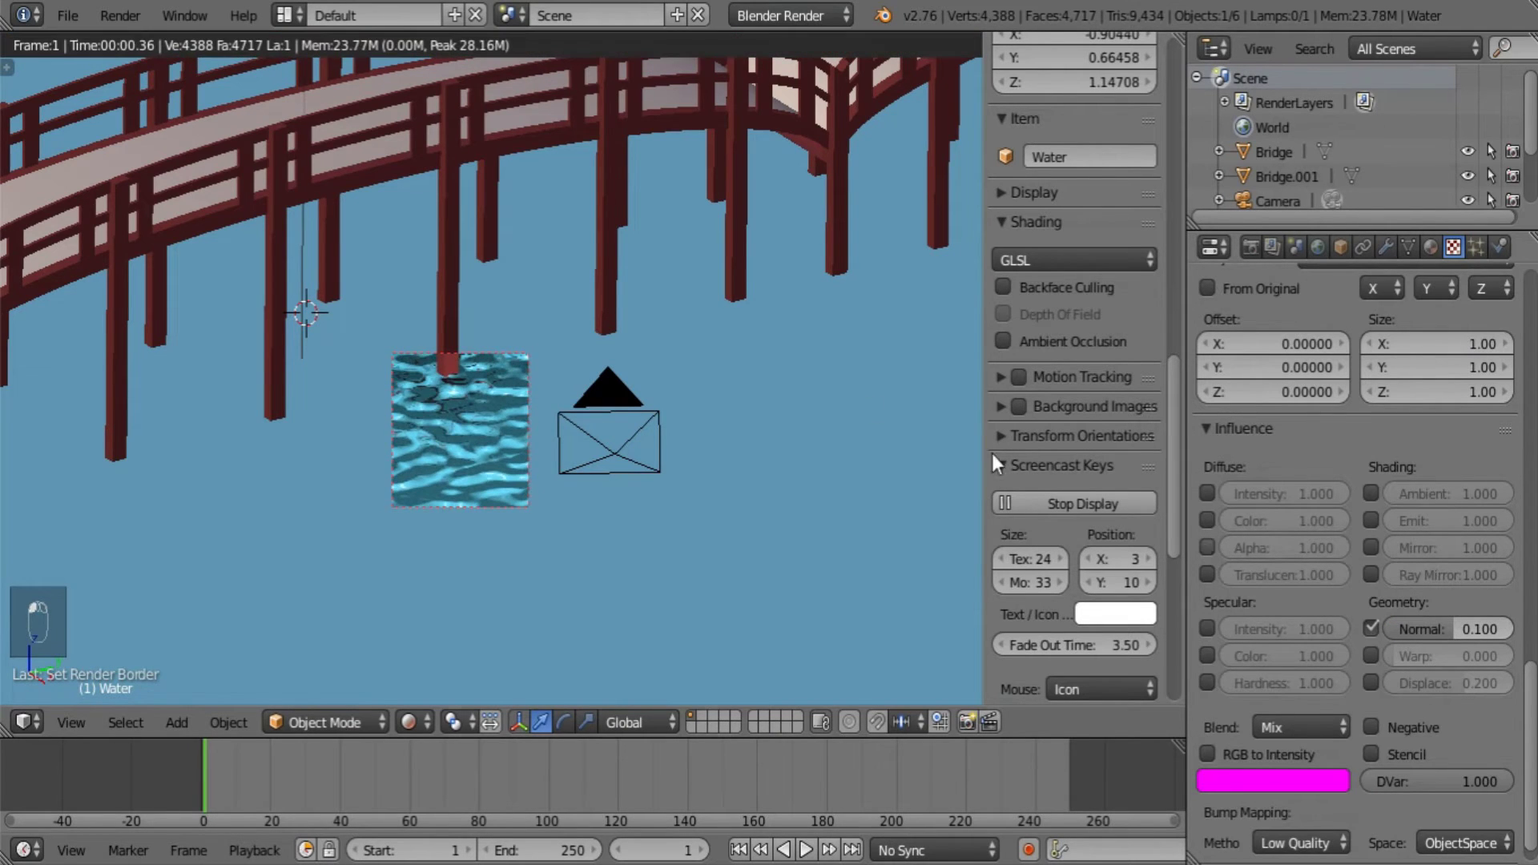
key("KP_0")
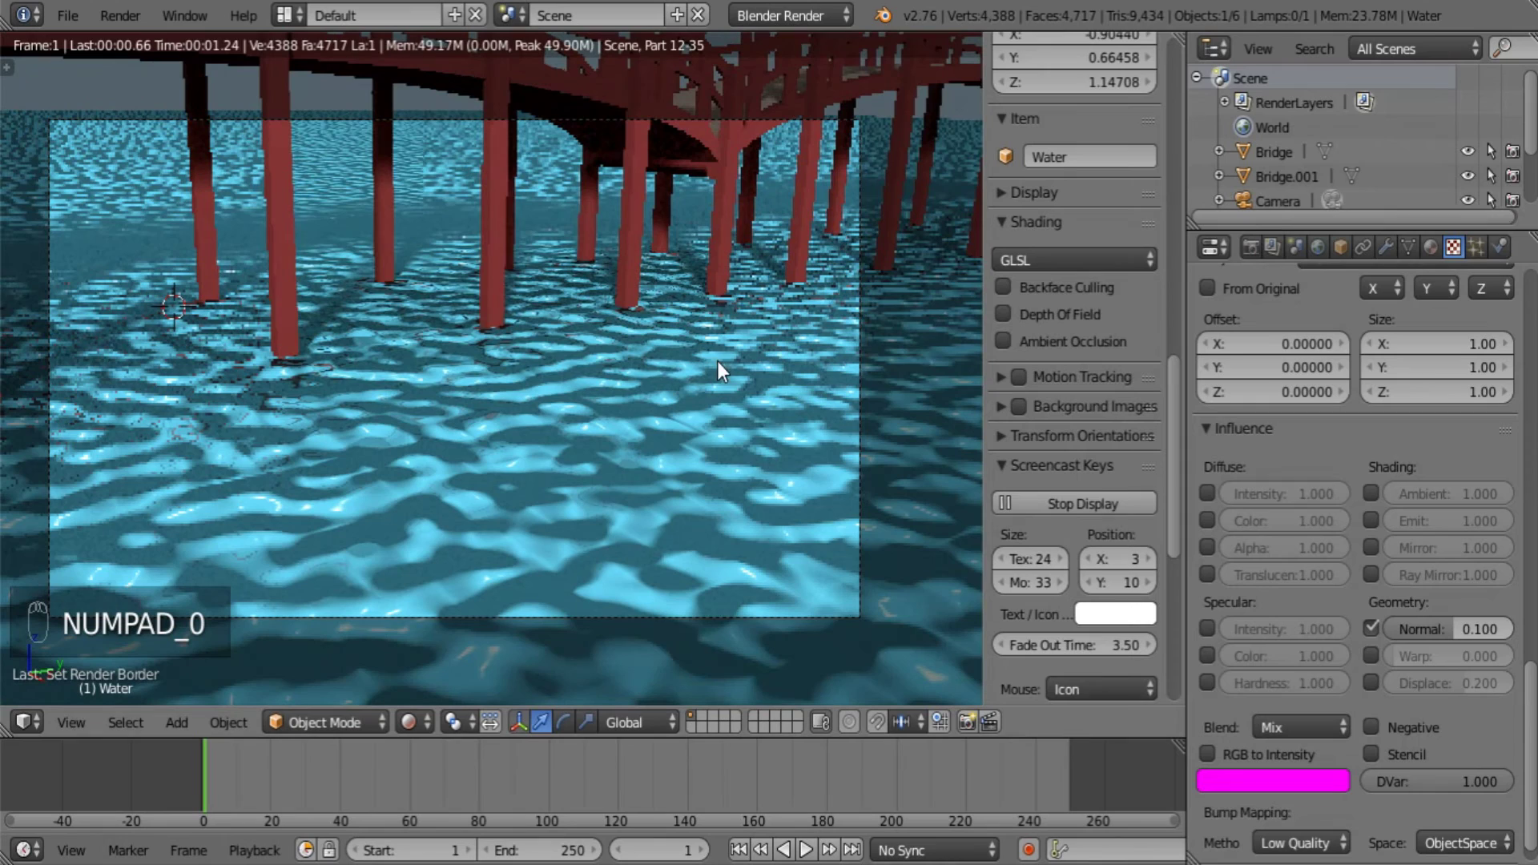
Reduce the normal influence further through 0.05 and 0.01 down to 0.001.
left_click(1454, 632)
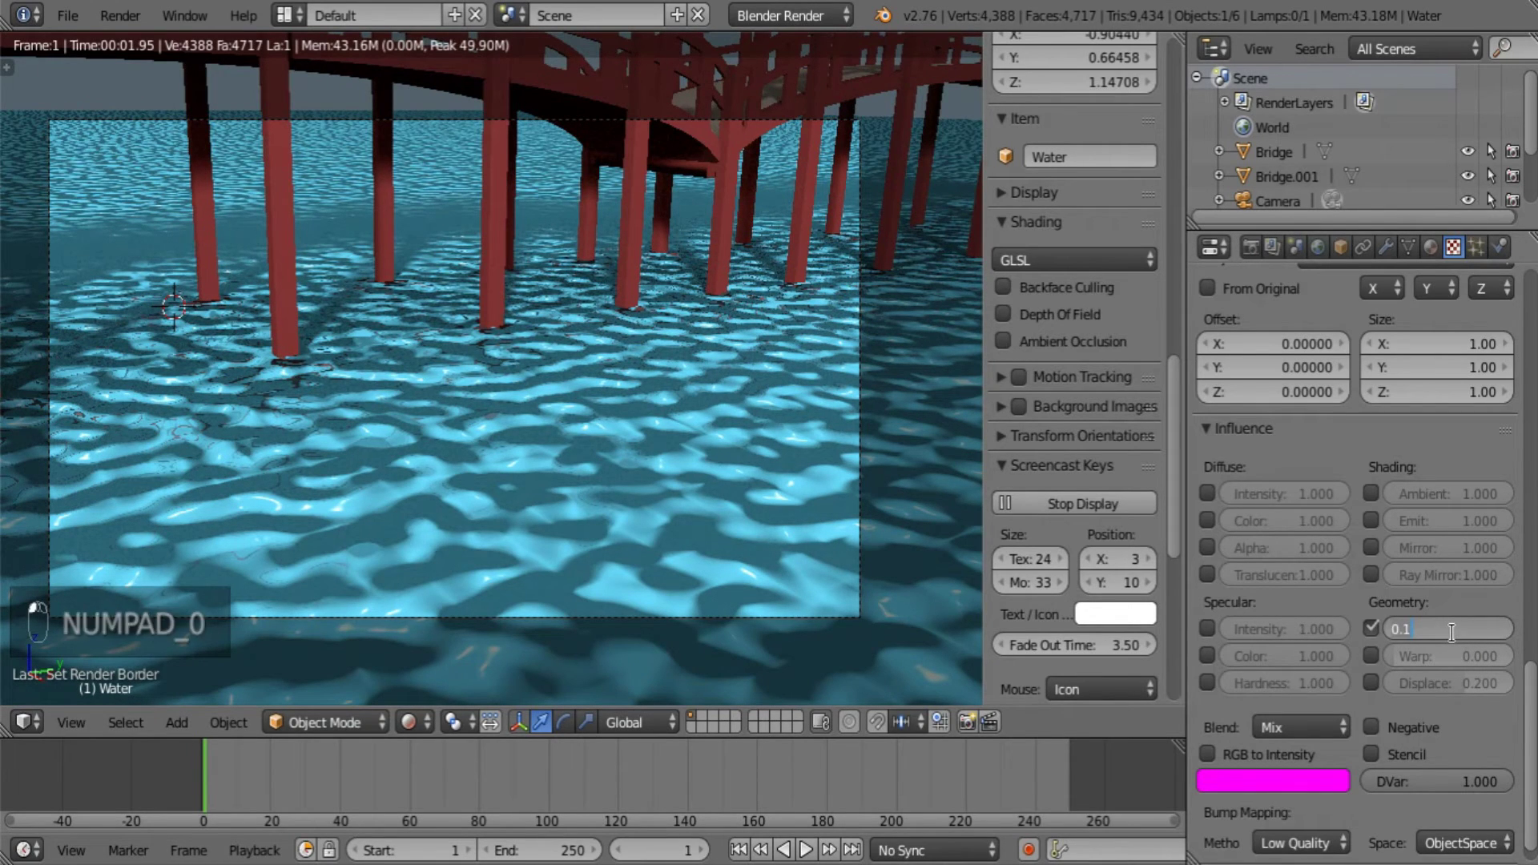
type("0.05")
key("Return")
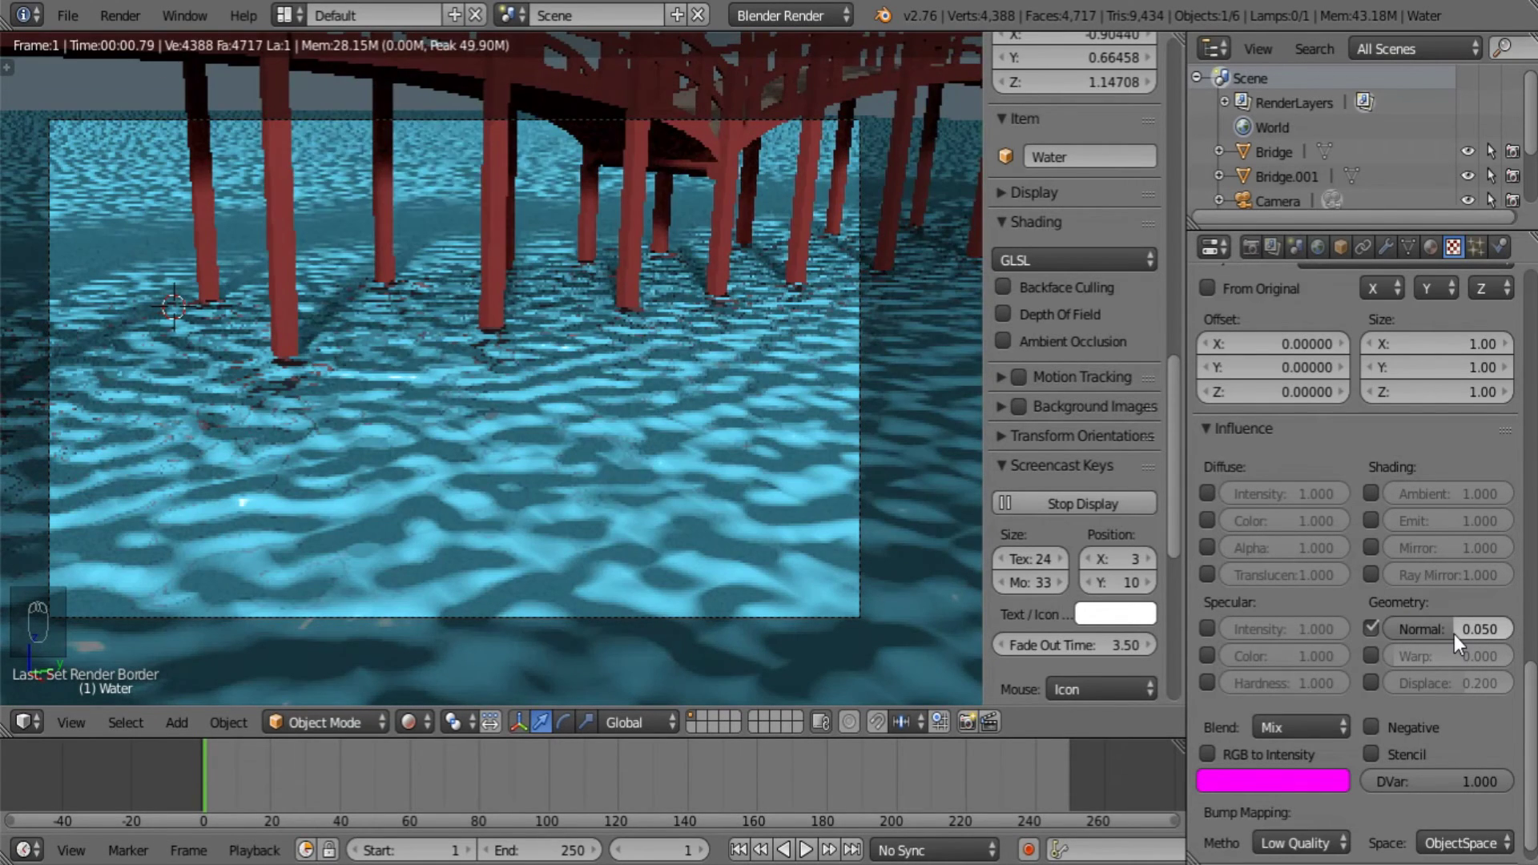
left_click(1454, 634)
type(".01")
key("Return")
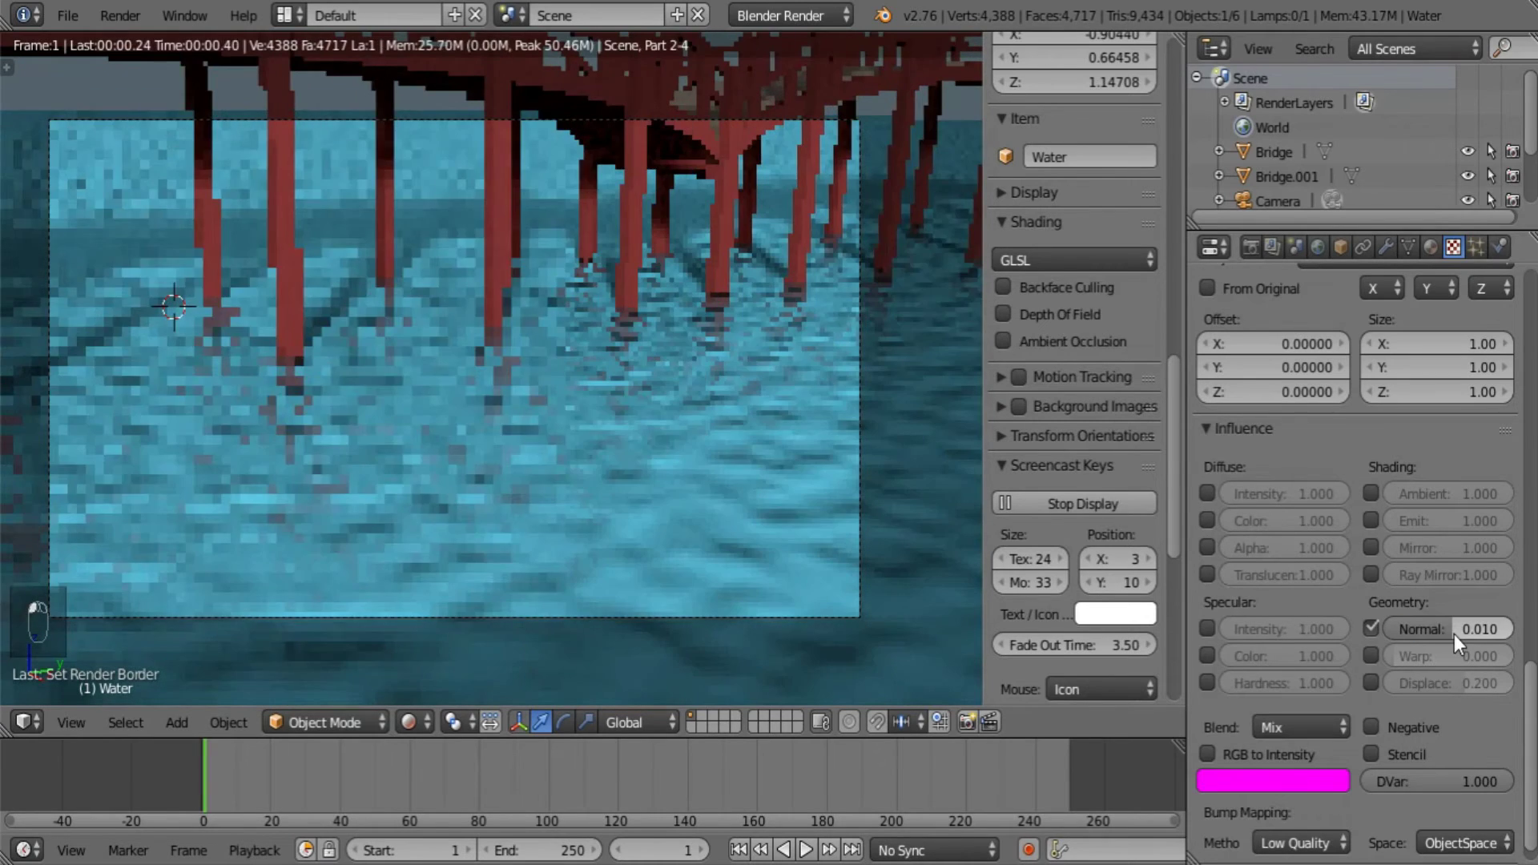
left_click(1454, 634)
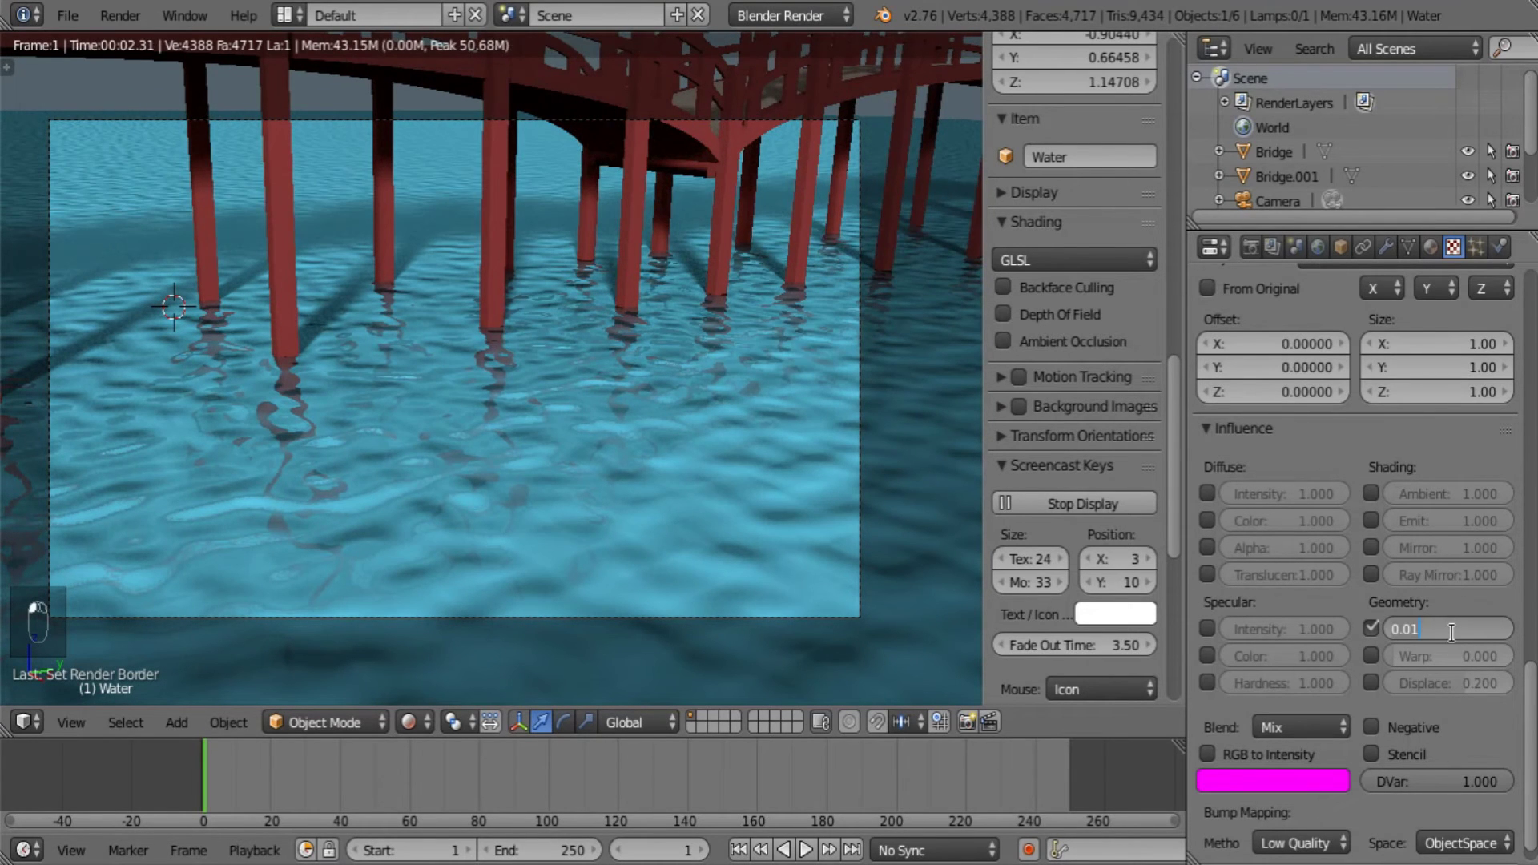
type(".001")
key("Return")
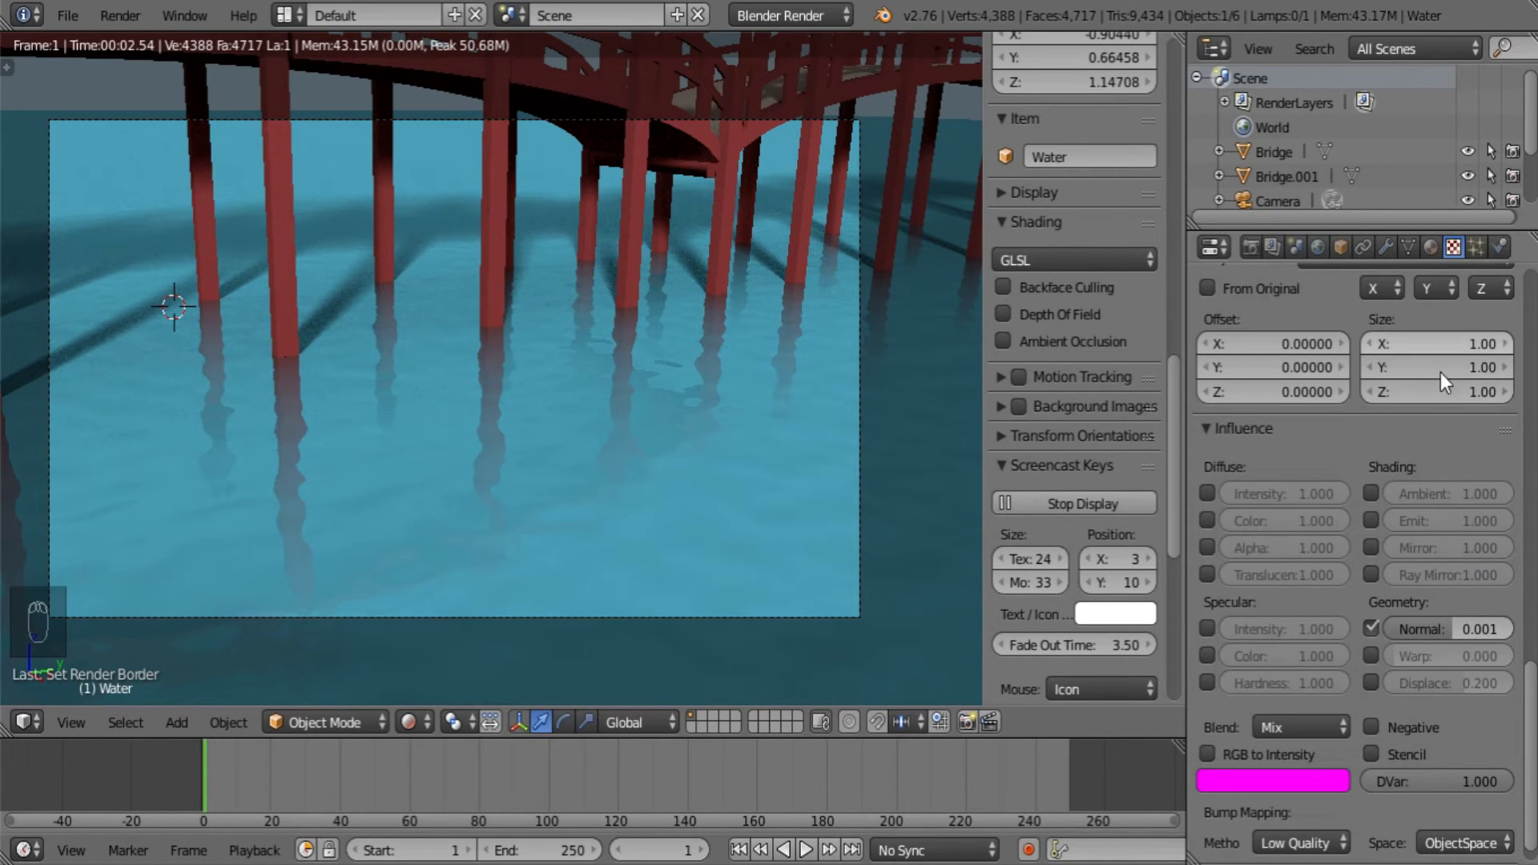
Set the clouds noise size to 0.35 and the mapping size to 2 on both X and Y.
scroll(1440, 372, "up", 5)
scroll(1439, 387, "up", 2)
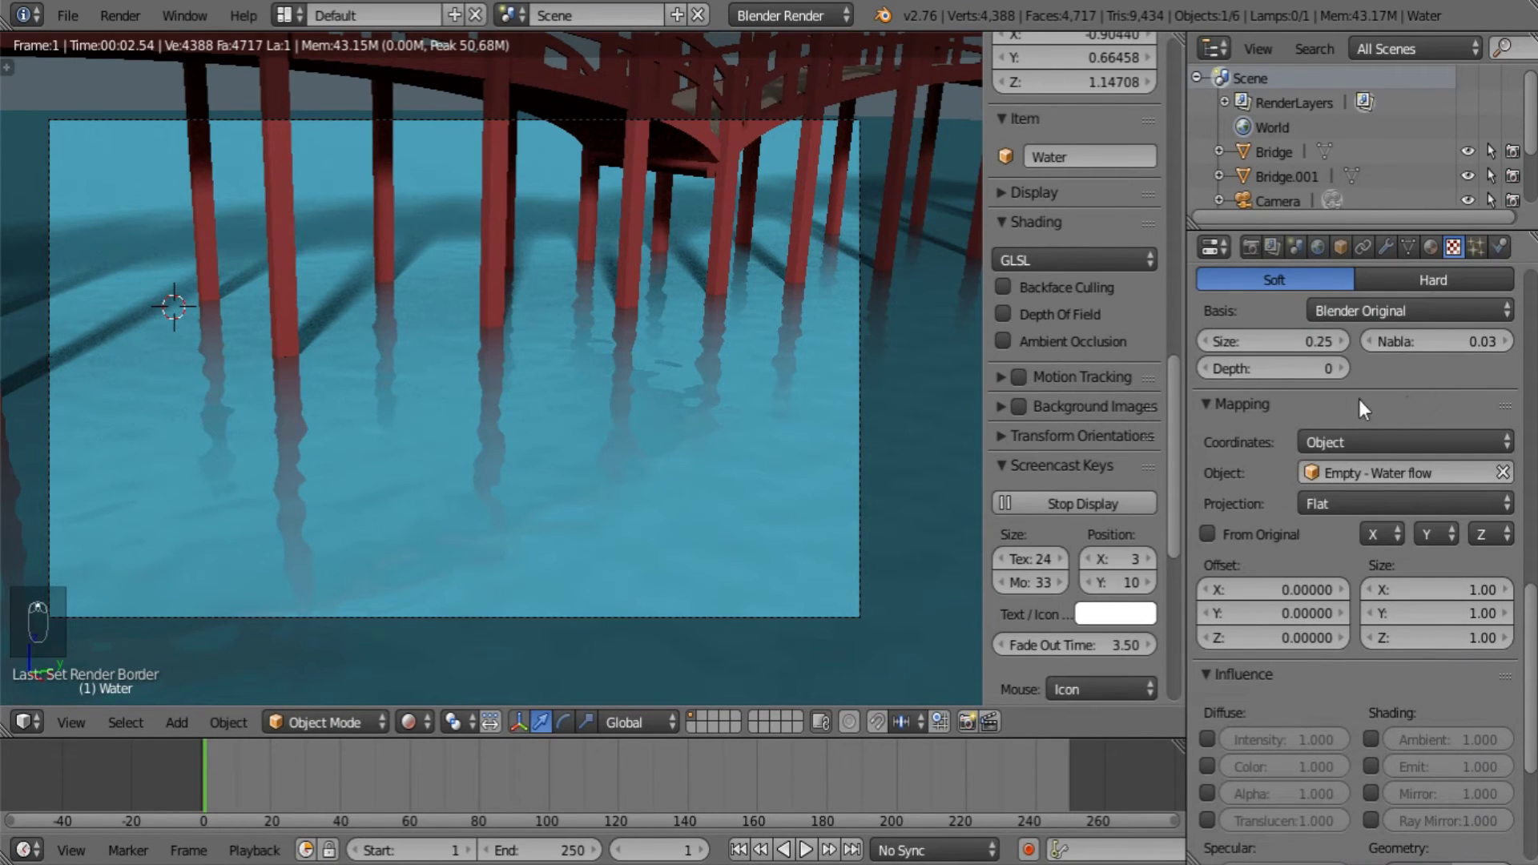
left_click(1340, 339)
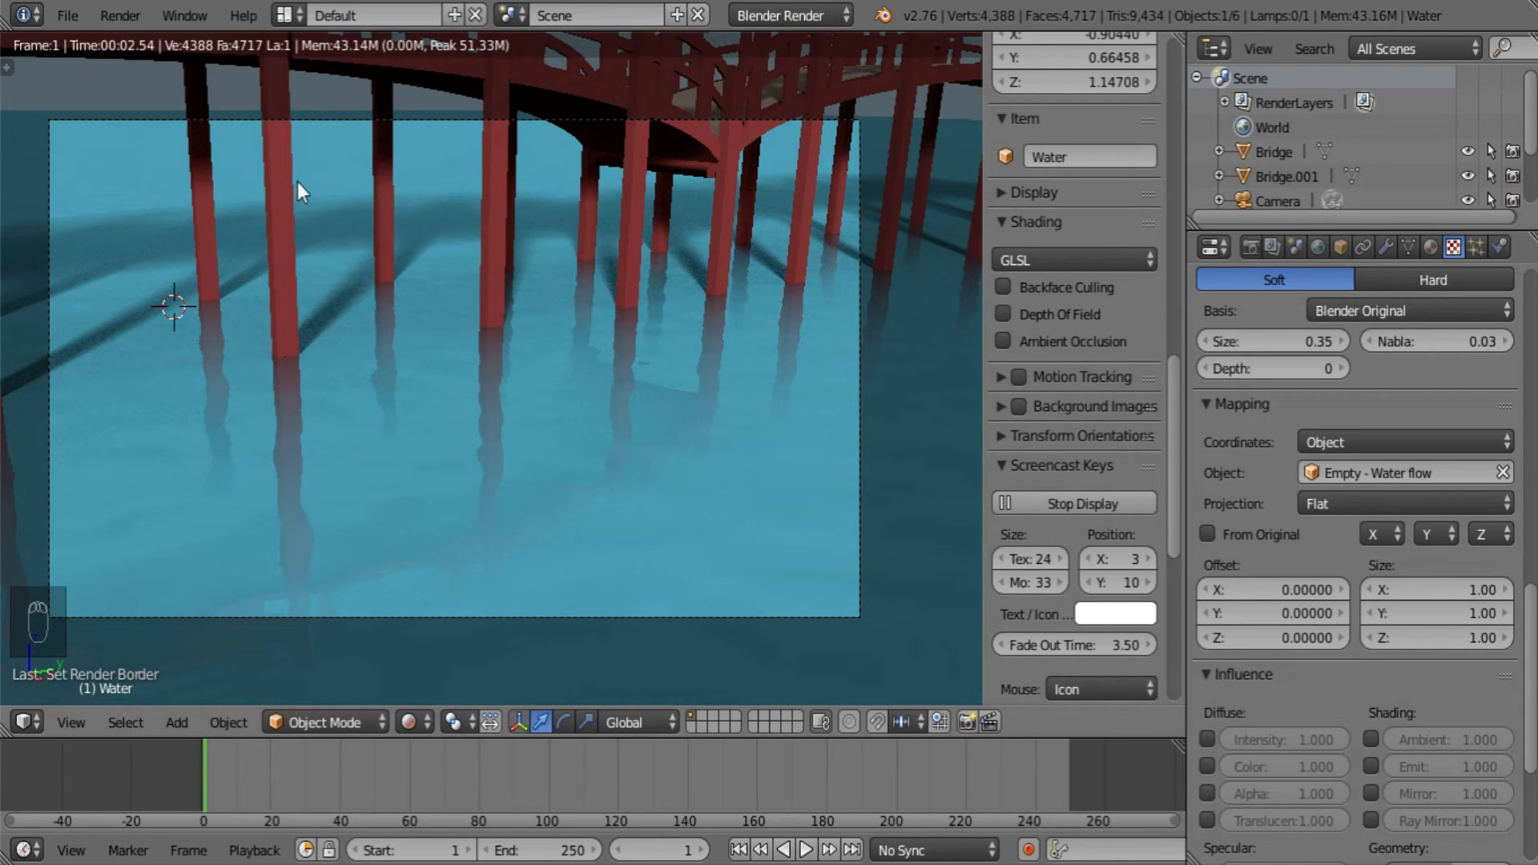
left_click(1461, 587)
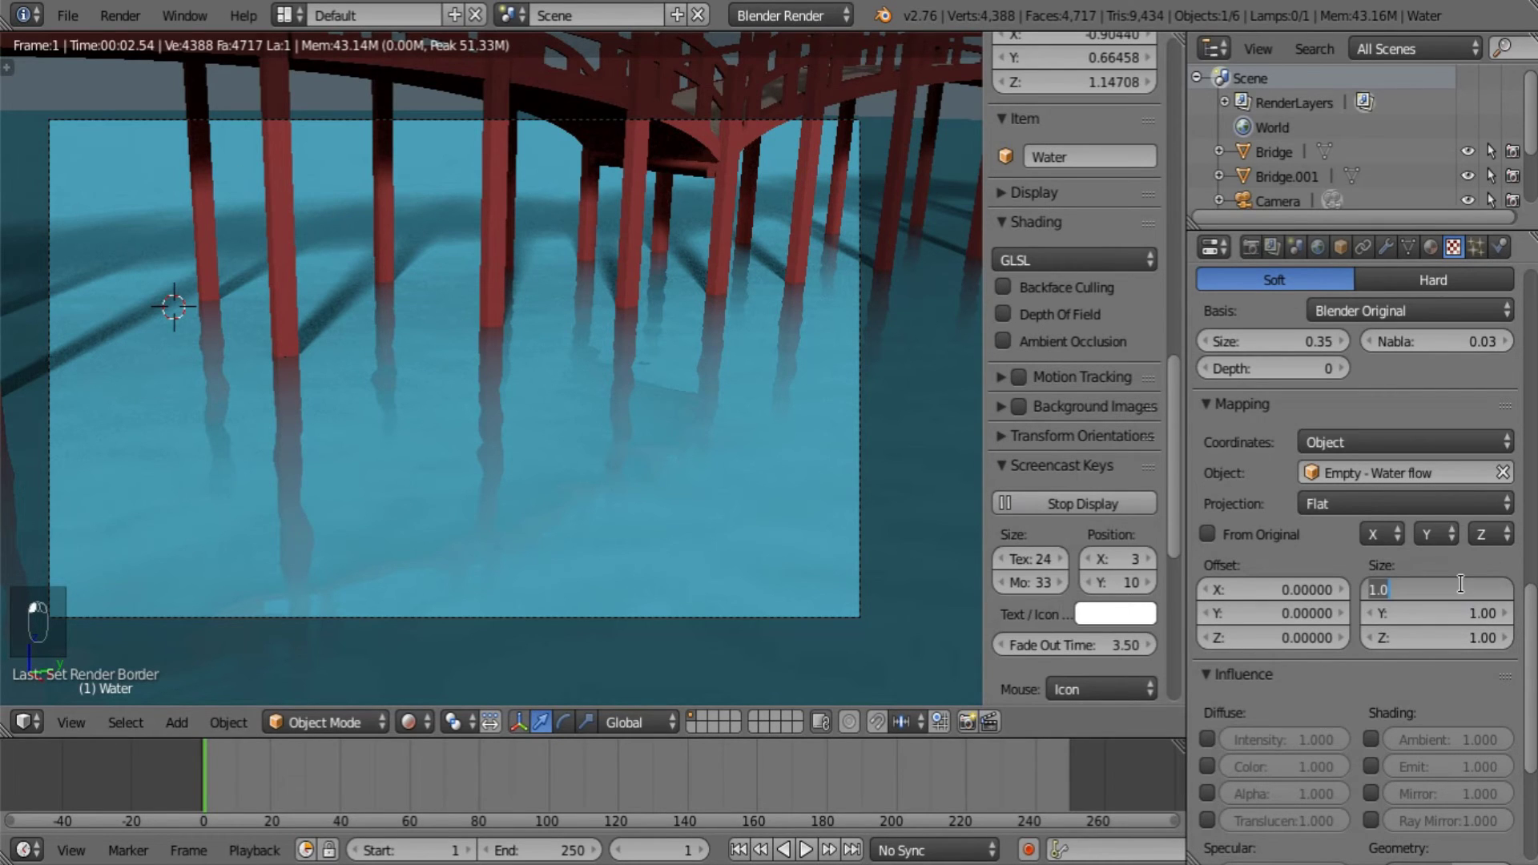
type("2")
key("Tab")
type("2")
key("Return")
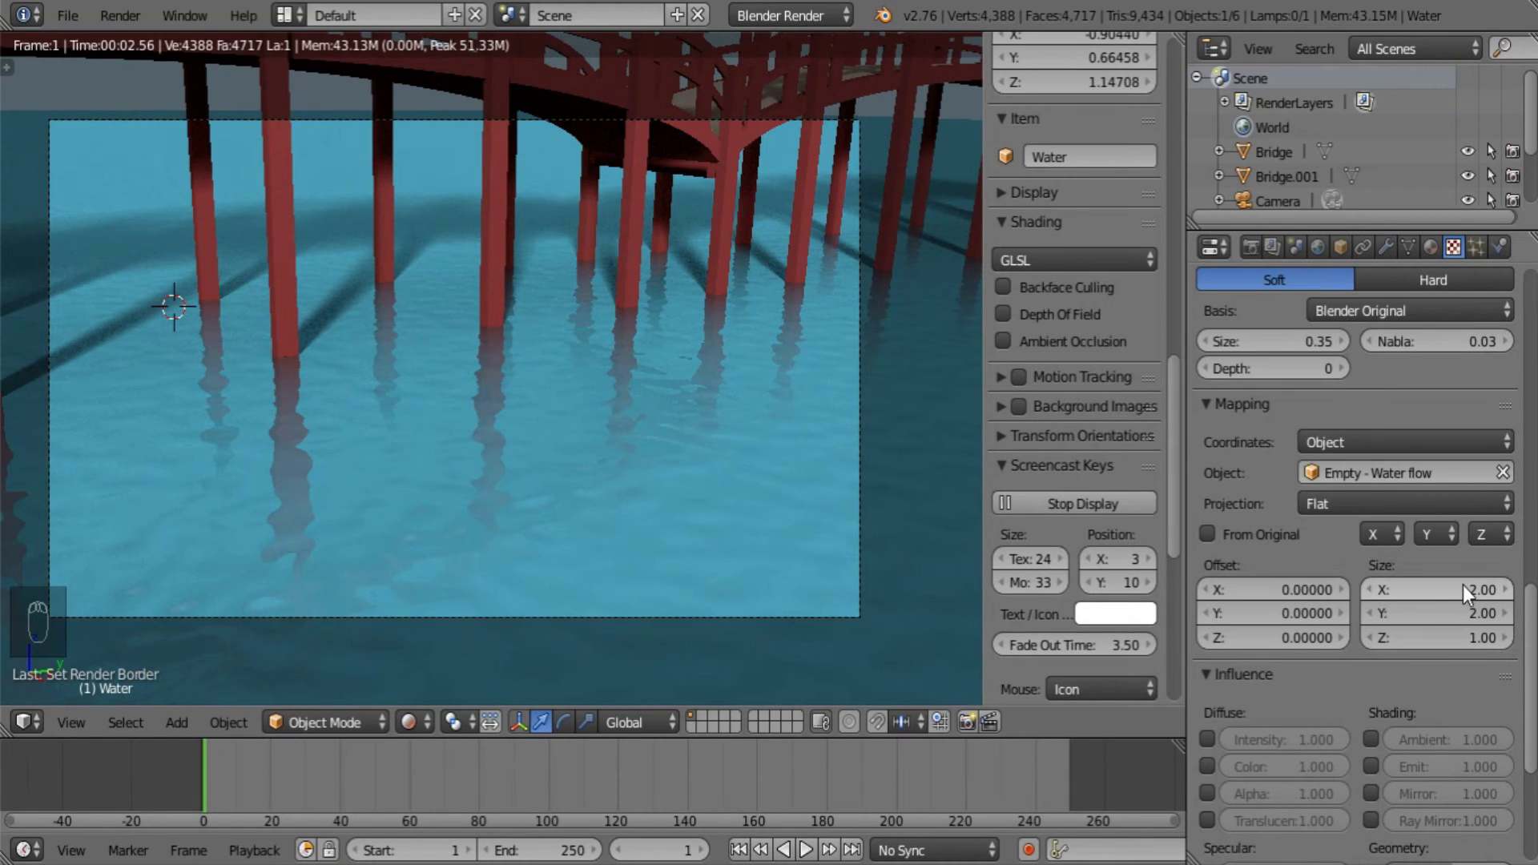
Change mapping Size X to 30, then to 1, keeping Size Y at 2.00.
left_click(1440, 593)
type("30")
key("Return")
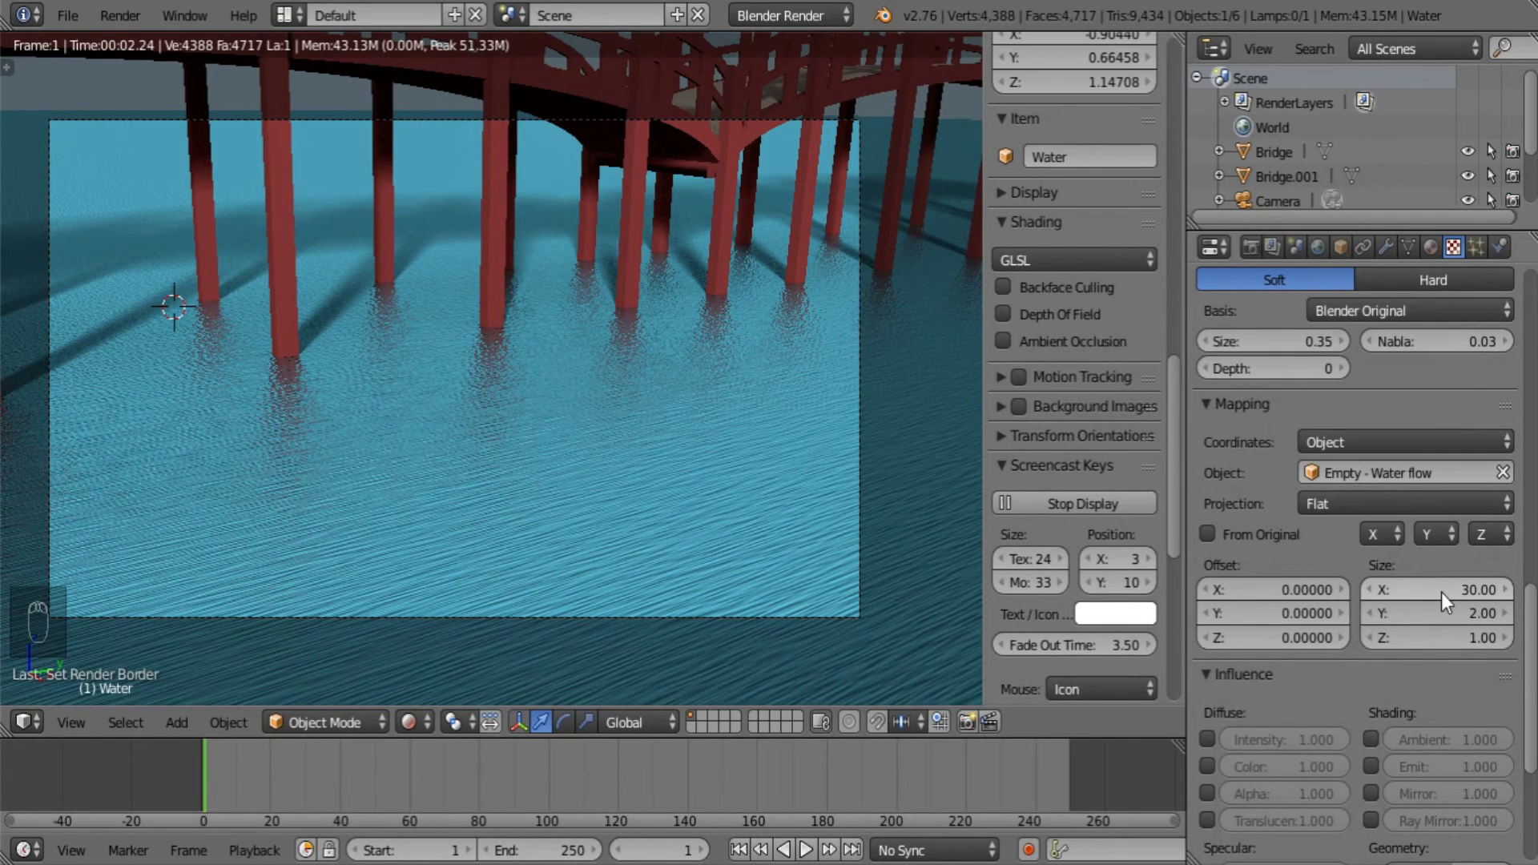
left_click(1441, 593)
type("1")
key("Return")
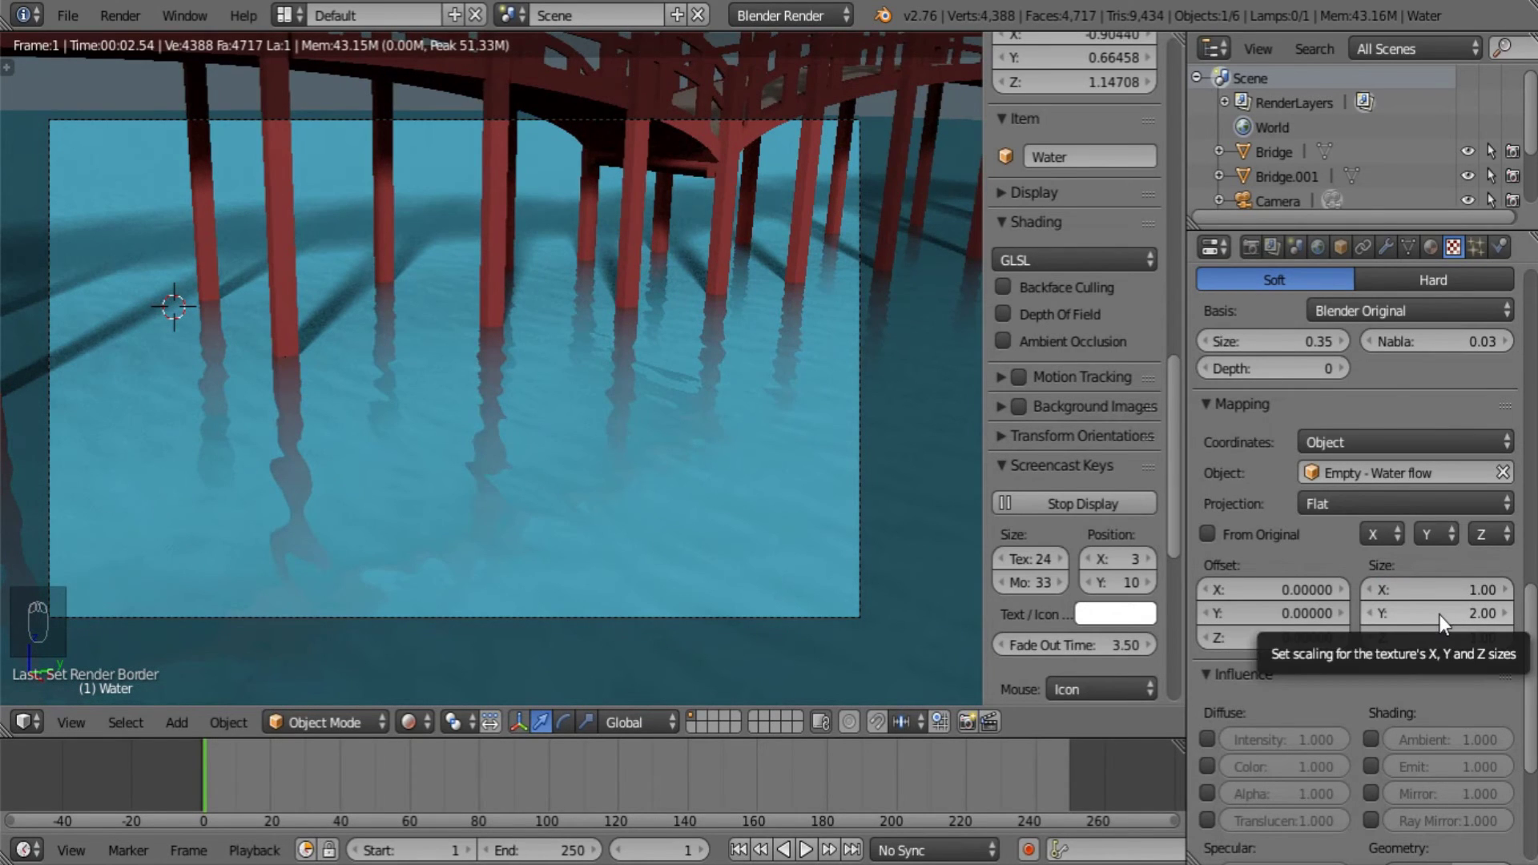
left_click(1439, 614)
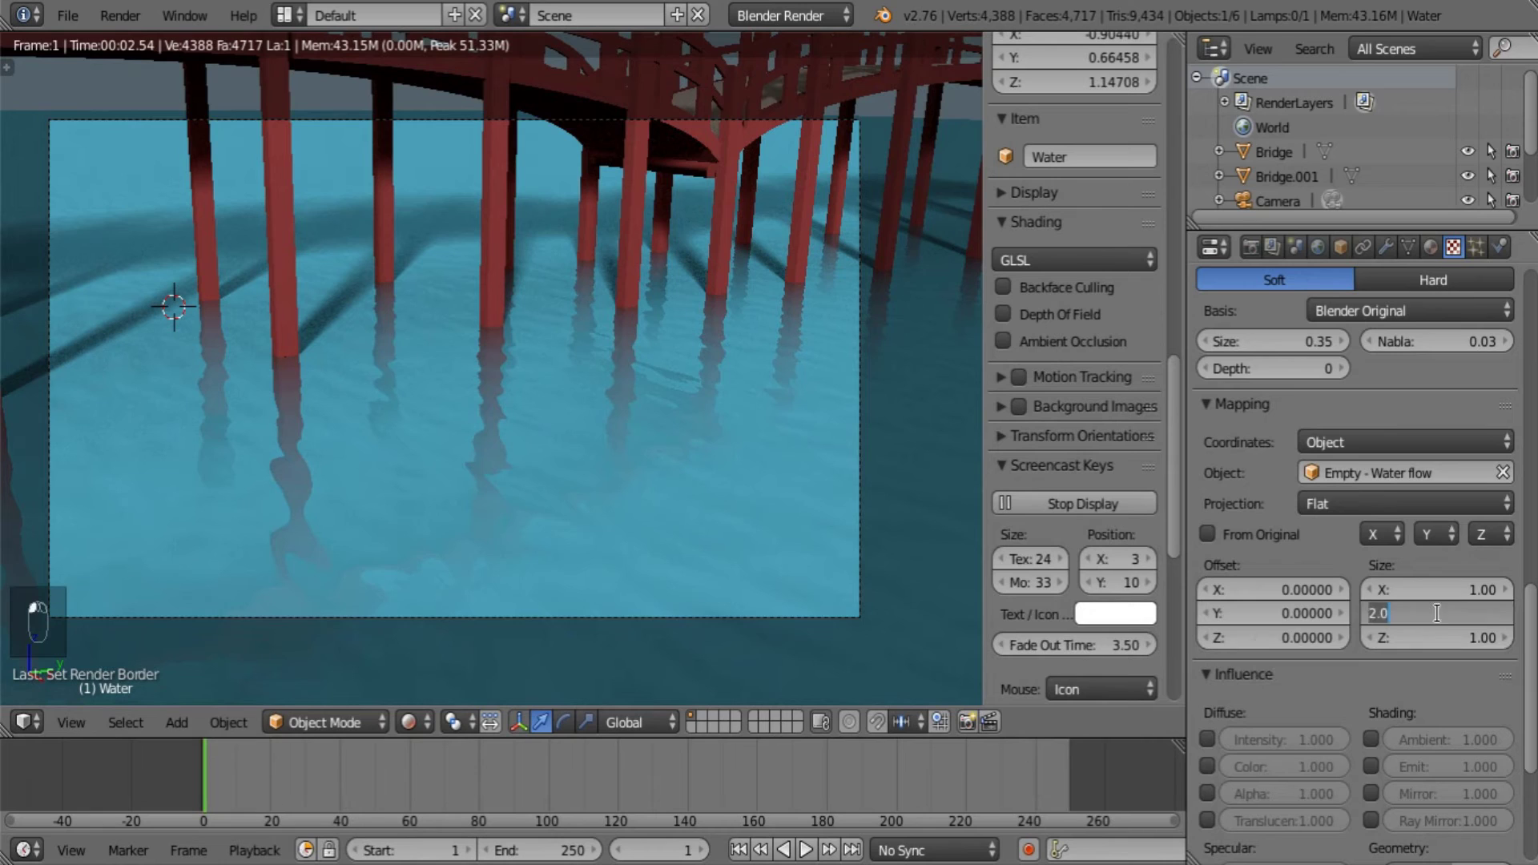
key("Return")
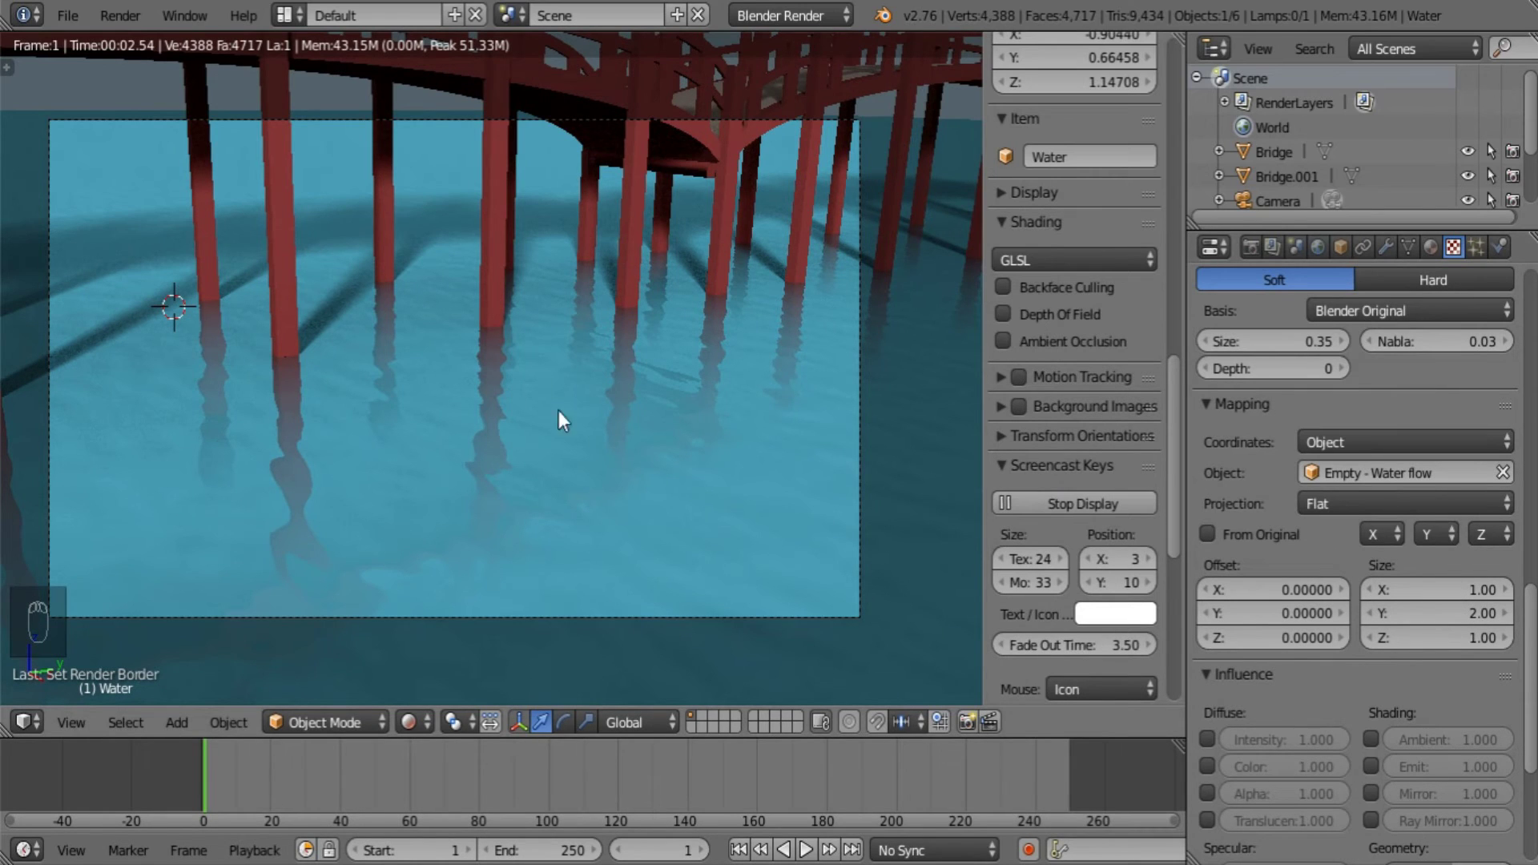
left_click(410, 721)
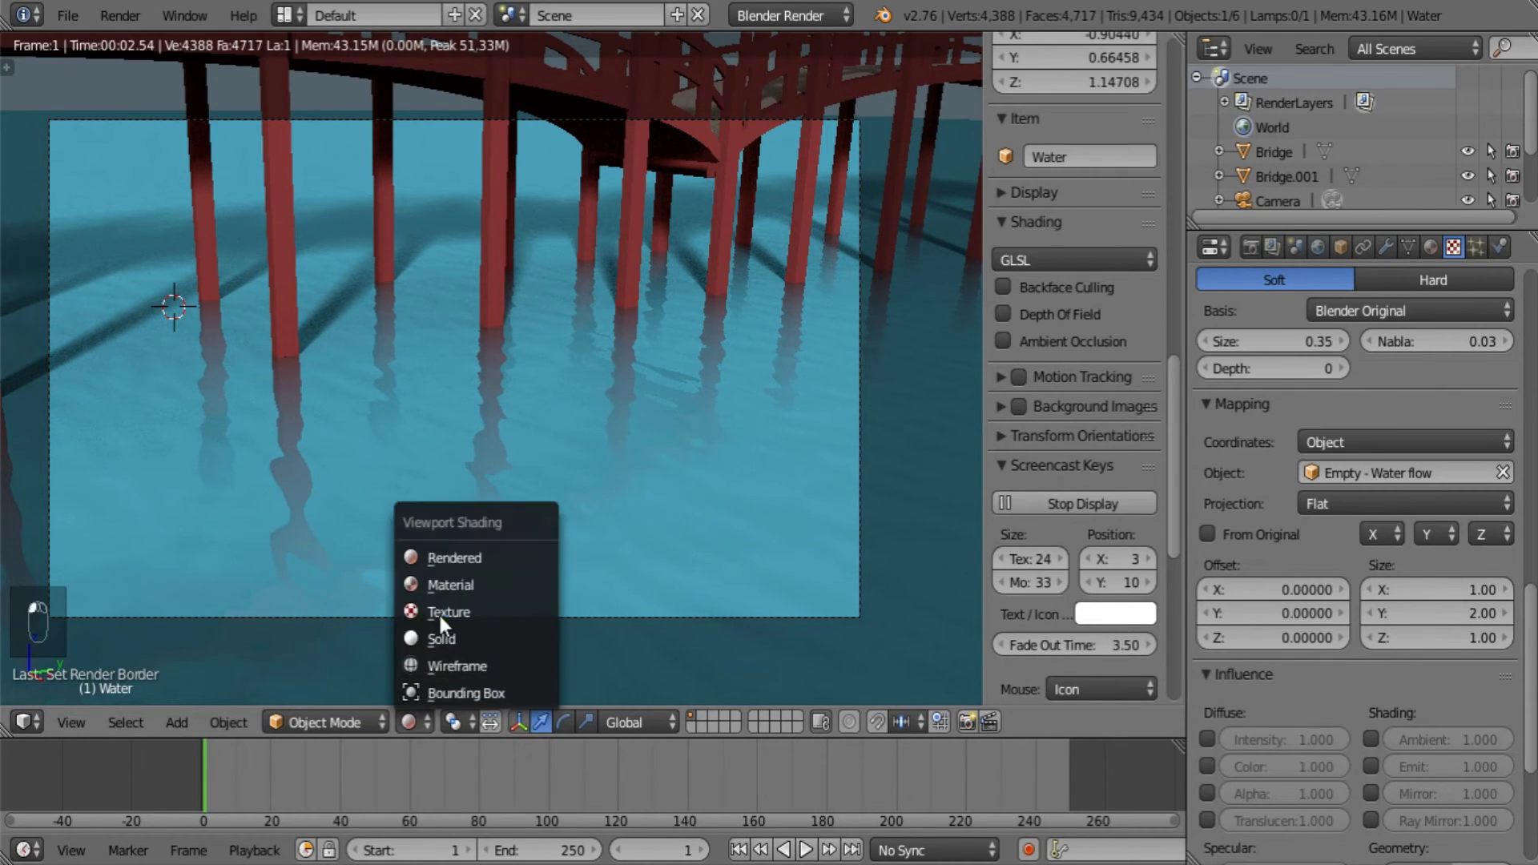
Switch to Solid shading, select the Water flow empty, and keyframe its location at frame 1.
left_click(450, 638)
key("KP_0")
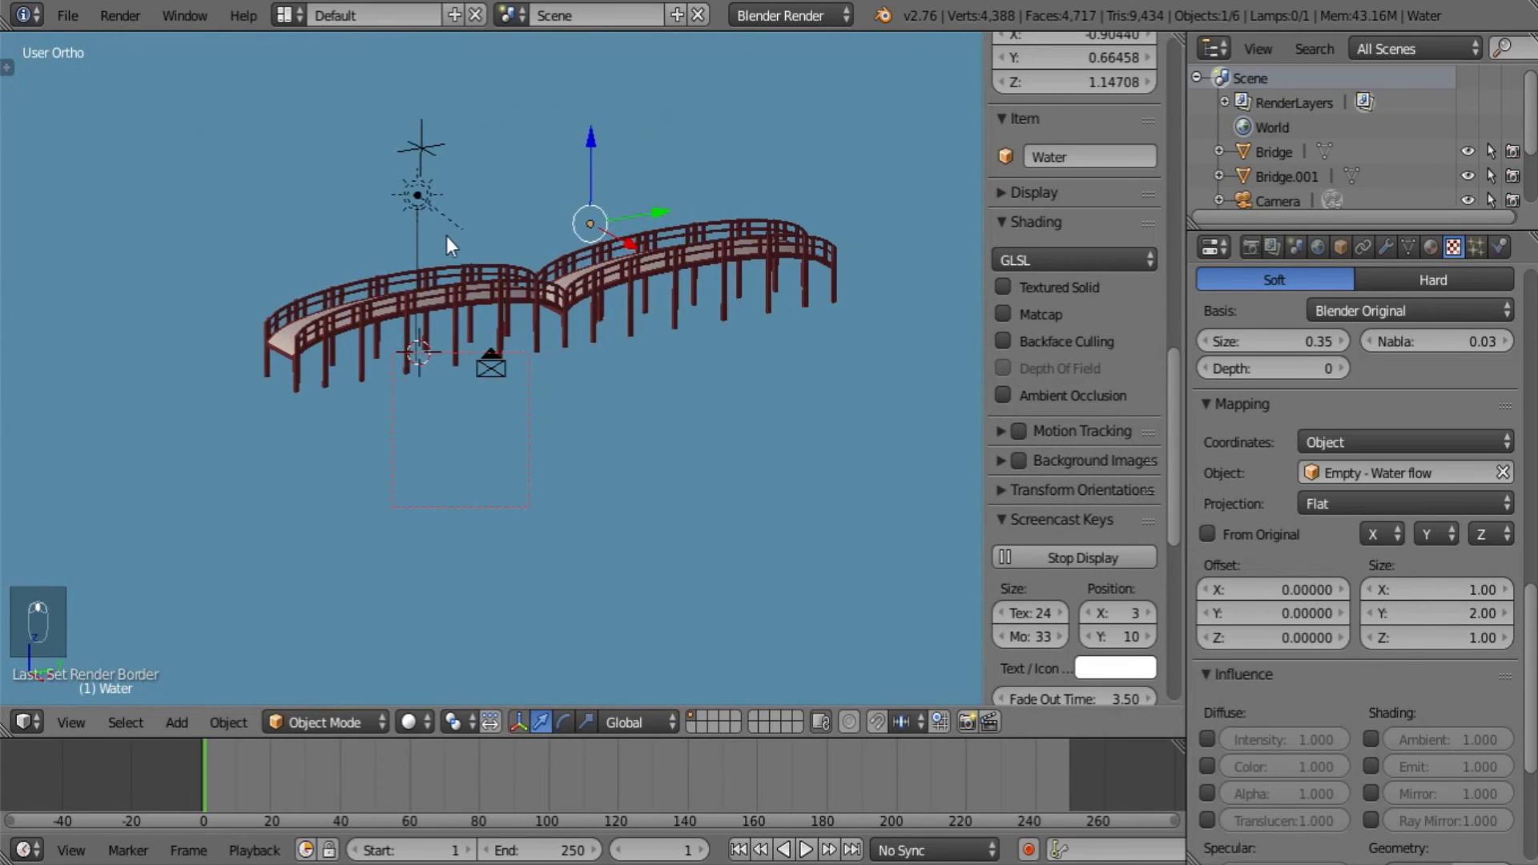
middle_click_drag(446, 235, 768, 464)
right_click(637, 396)
middle_click_drag(647, 383, 628, 444)
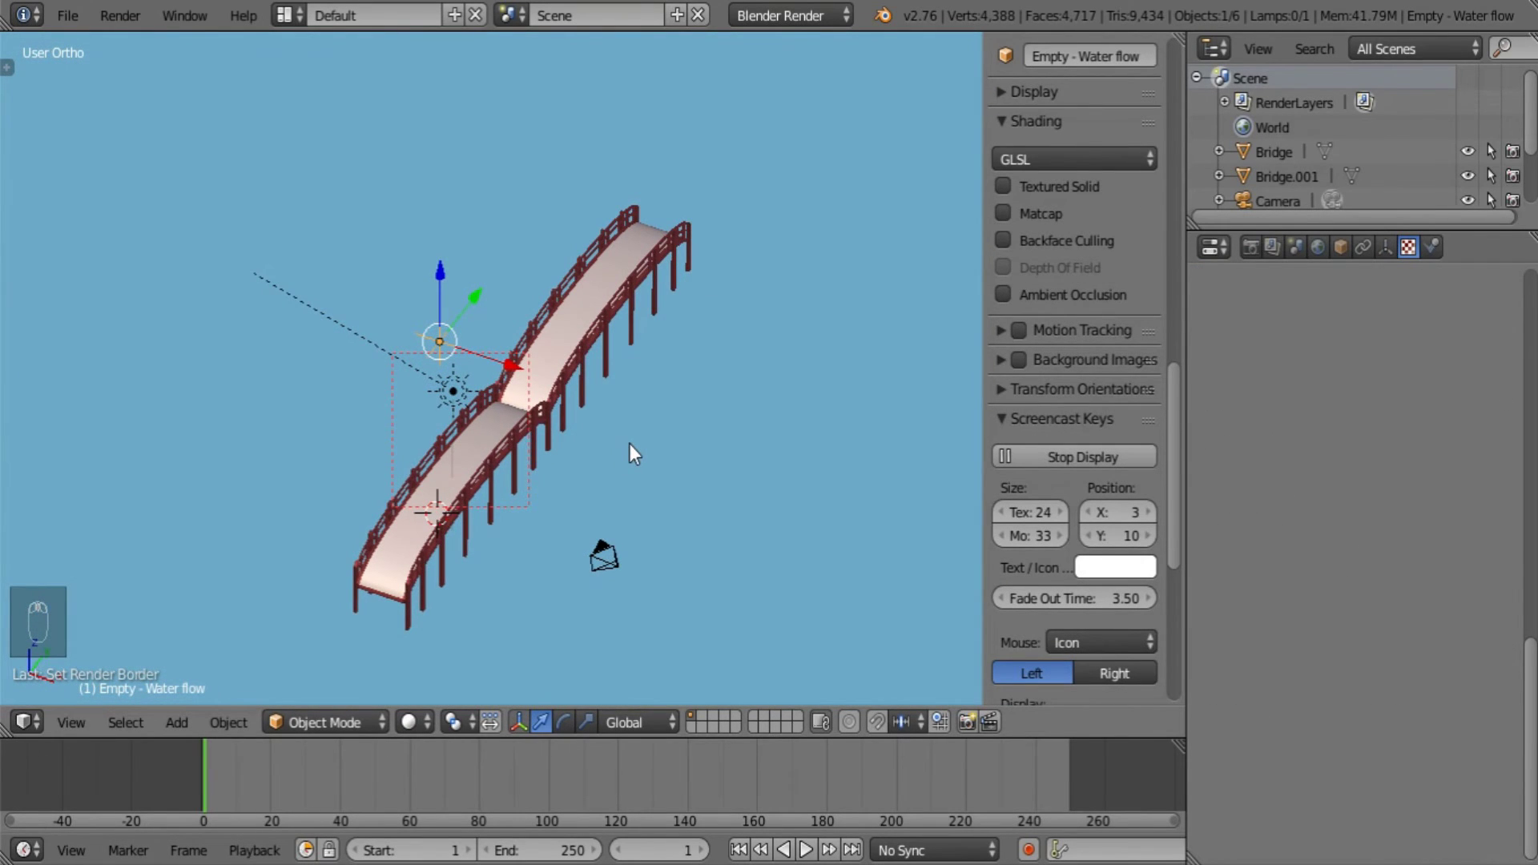
key("i")
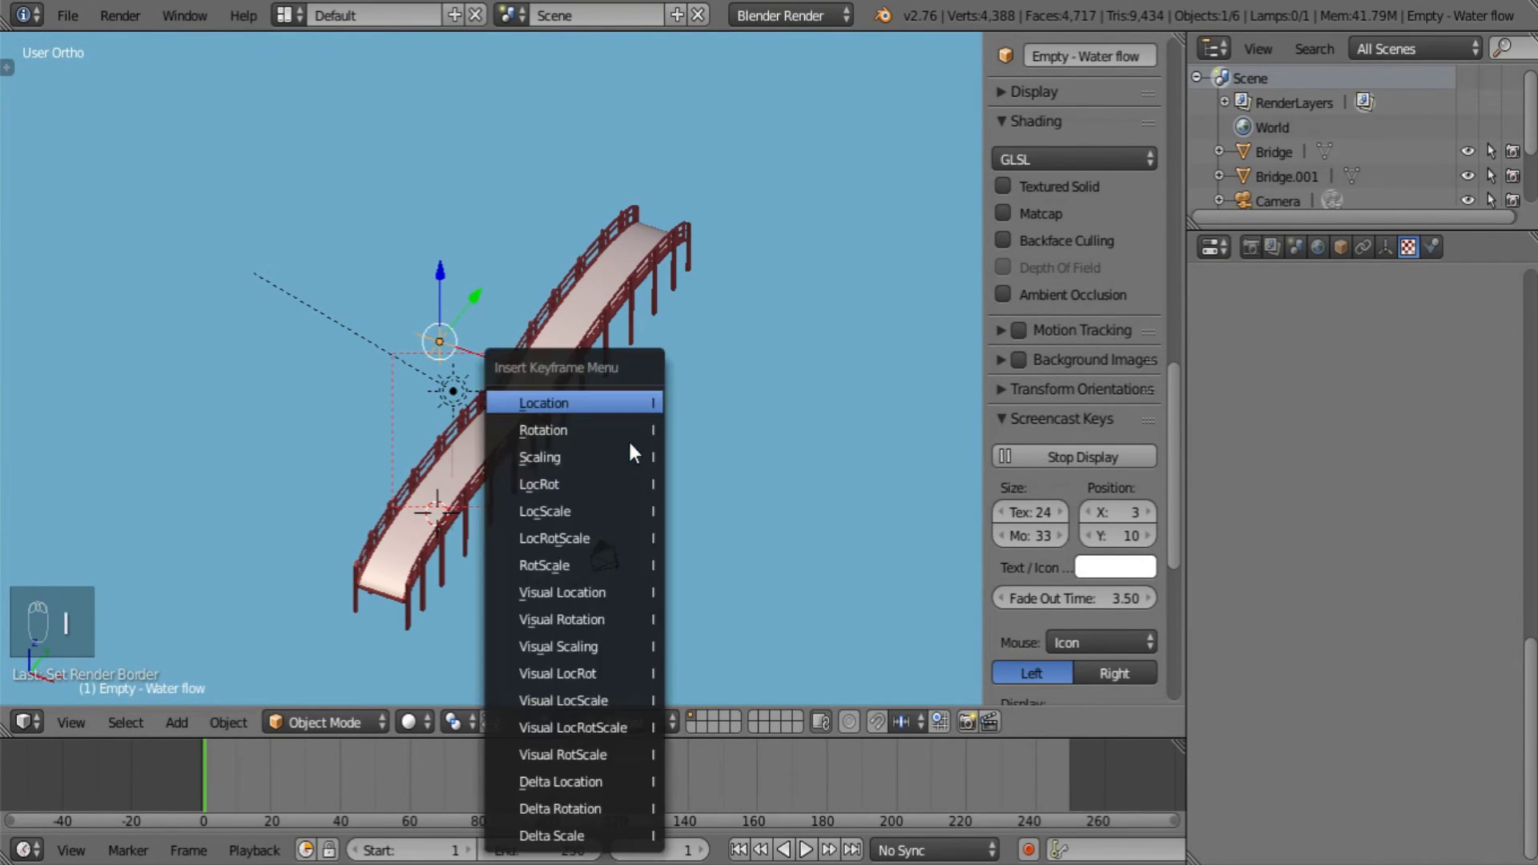
left_click(609, 401)
At frame 249, move the empty about 8 units along X, keyframe its location, and scrub to preview.
left_click_drag(629, 769, 1070, 795)
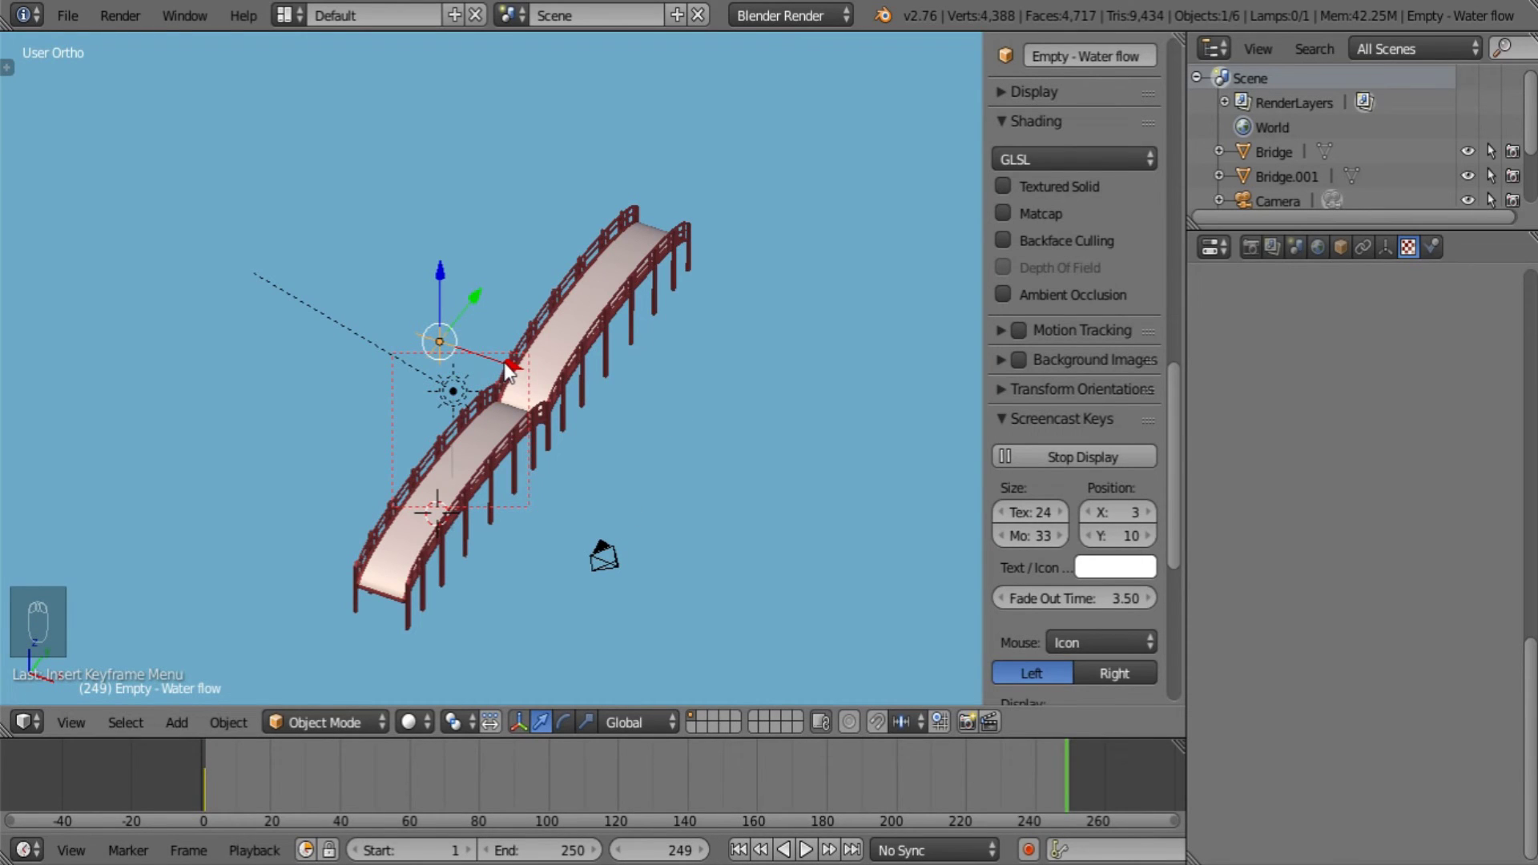
left_click_drag(509, 368, 810, 498)
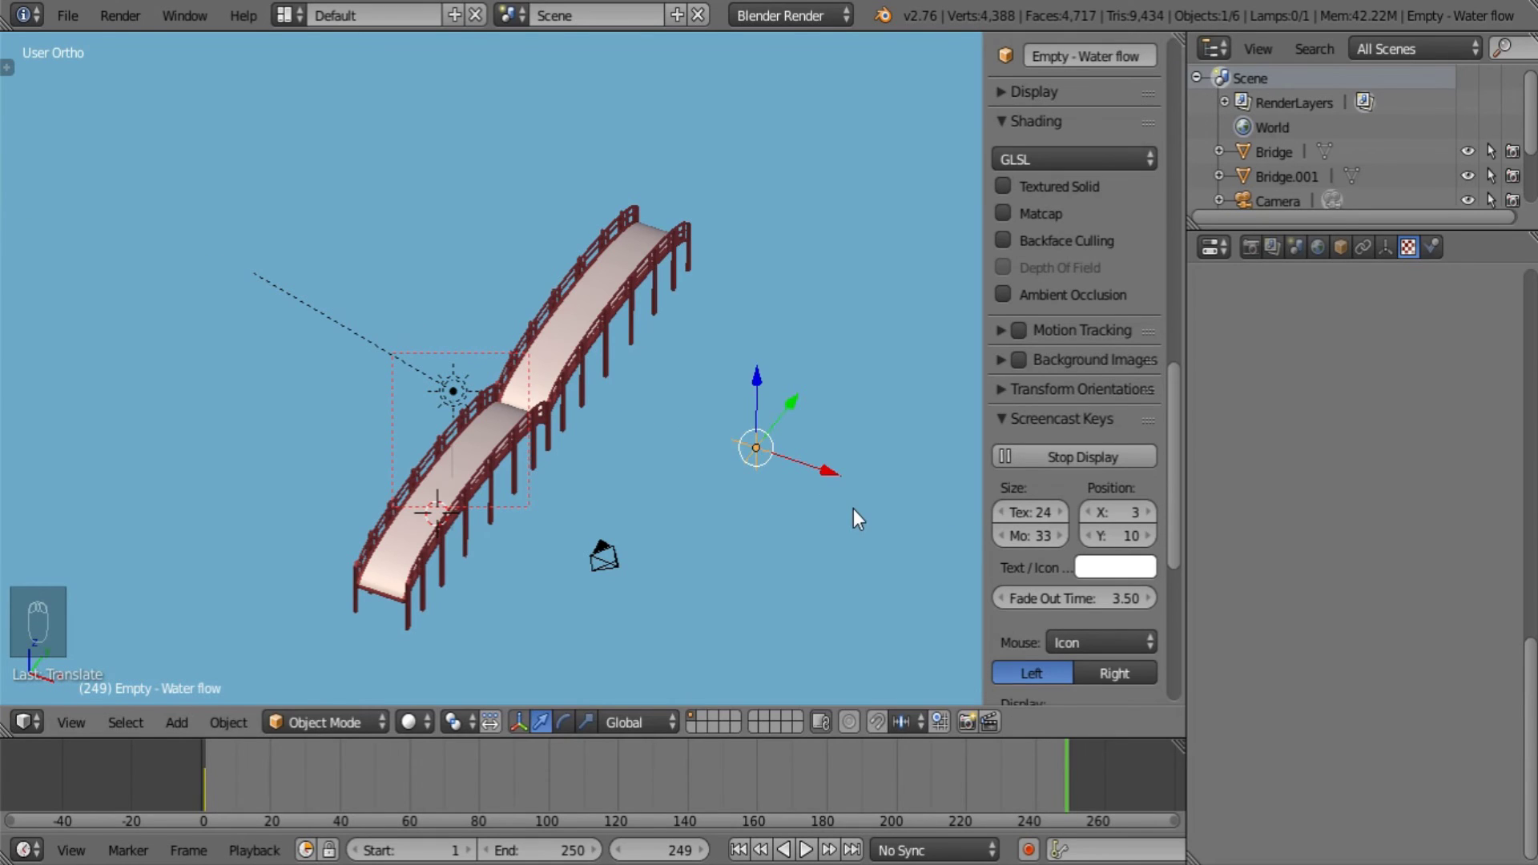
key("i")
left_click(825, 379)
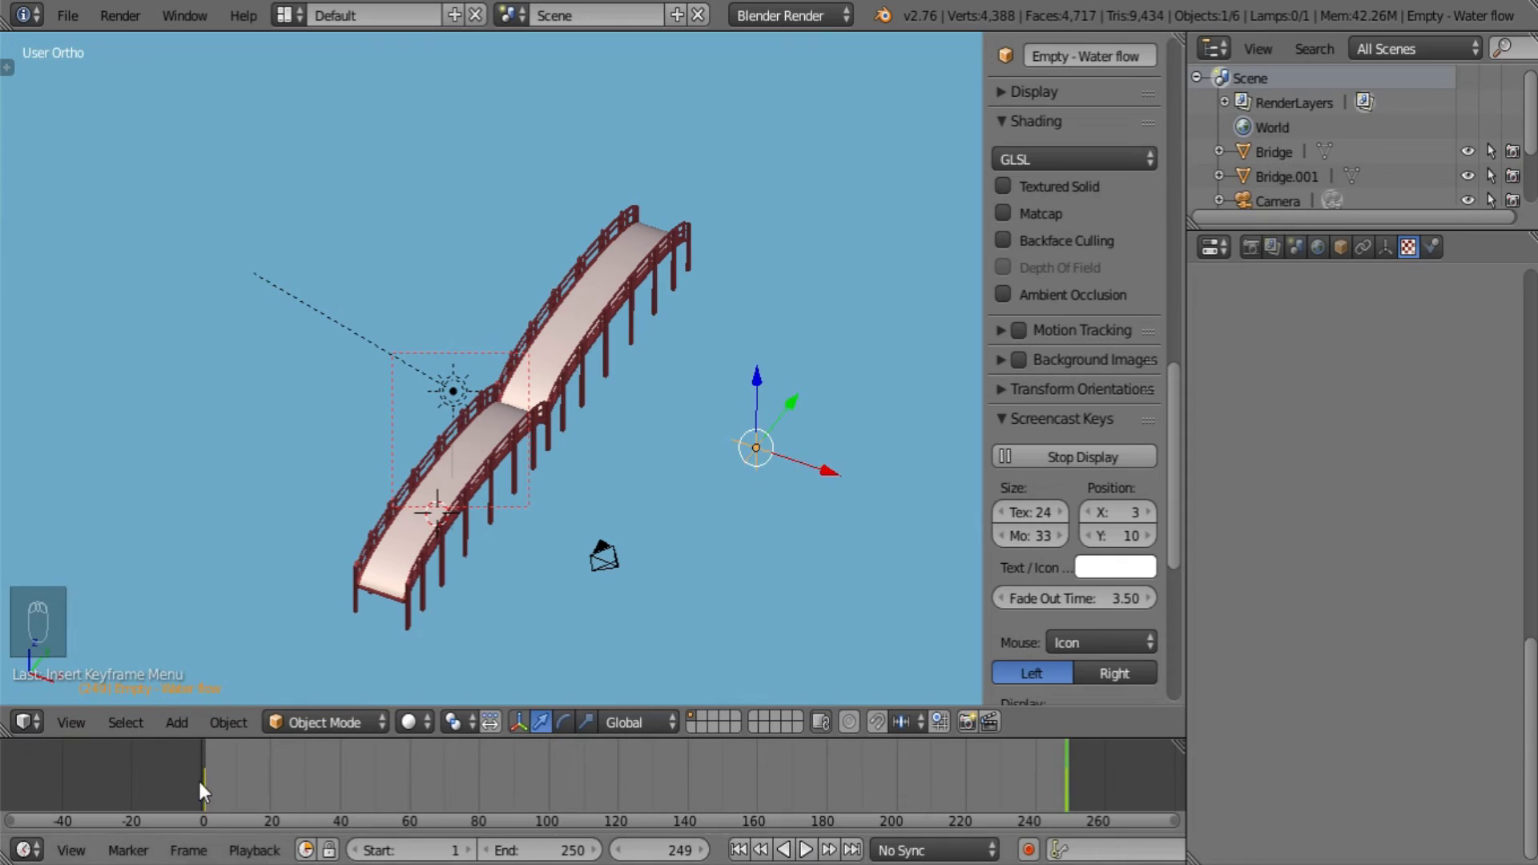
left_click_drag(200, 782, 1061, 801)
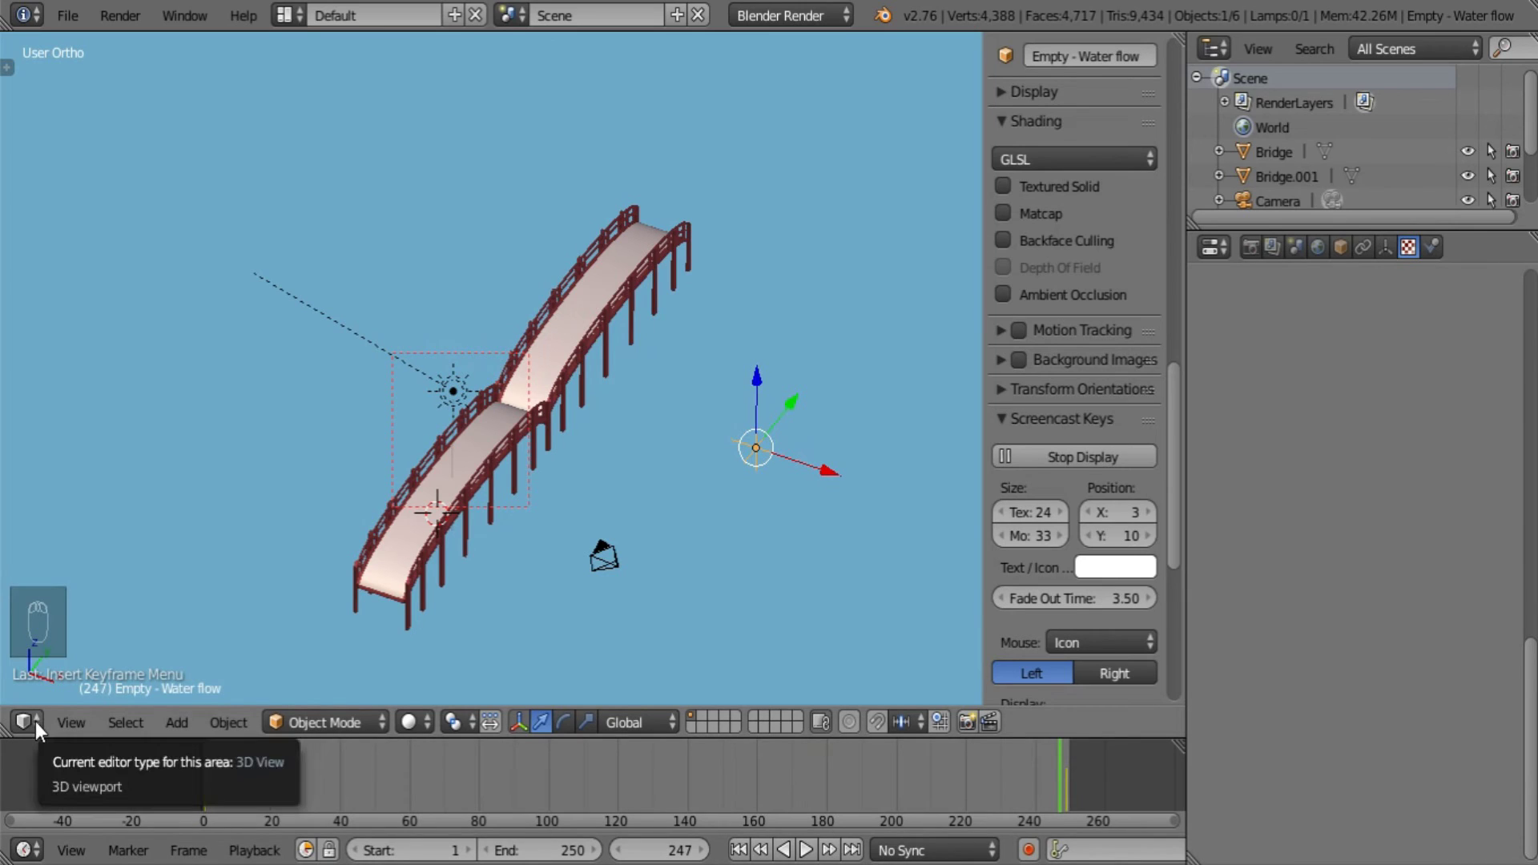
In the Graph Editor, give the empty's location keyframes Vector handles.
left_click(1016, 420)
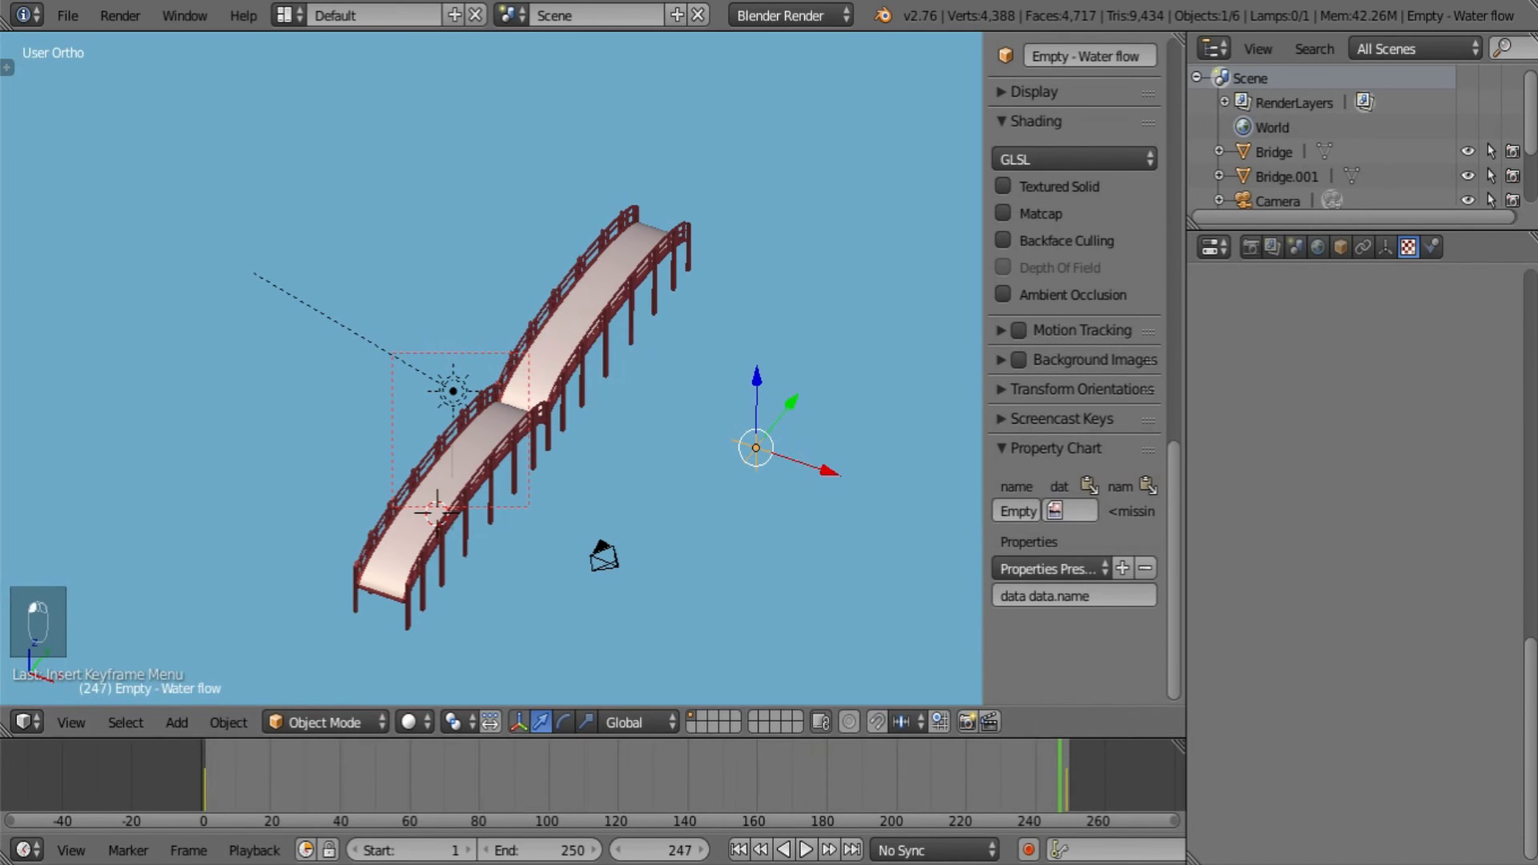
left_click(26, 722)
left_click(123, 625)
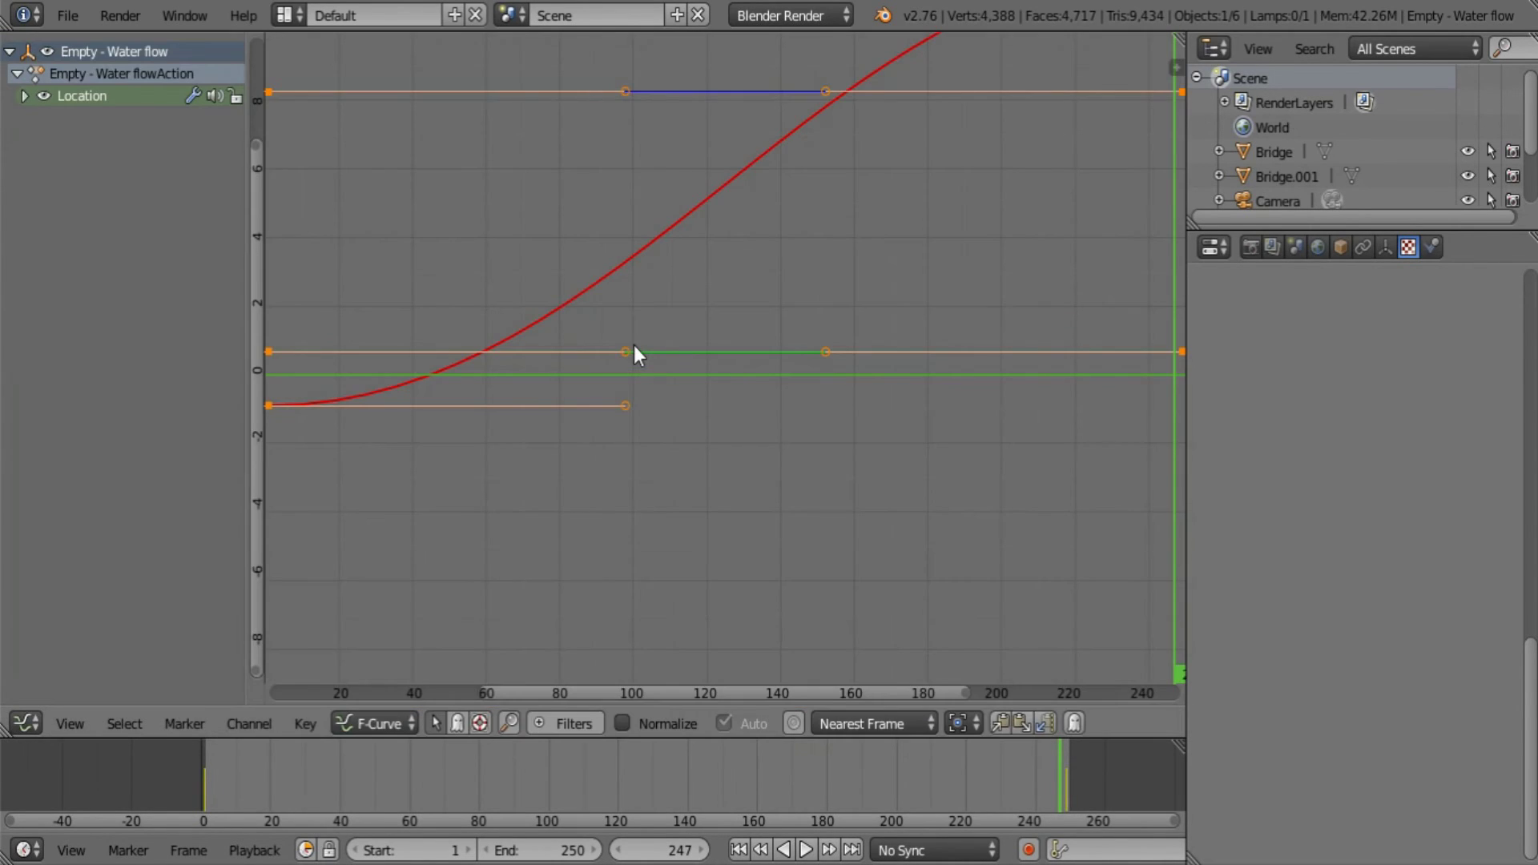
key("v")
left_click(635, 347)
key("v")
left_click(569, 354)
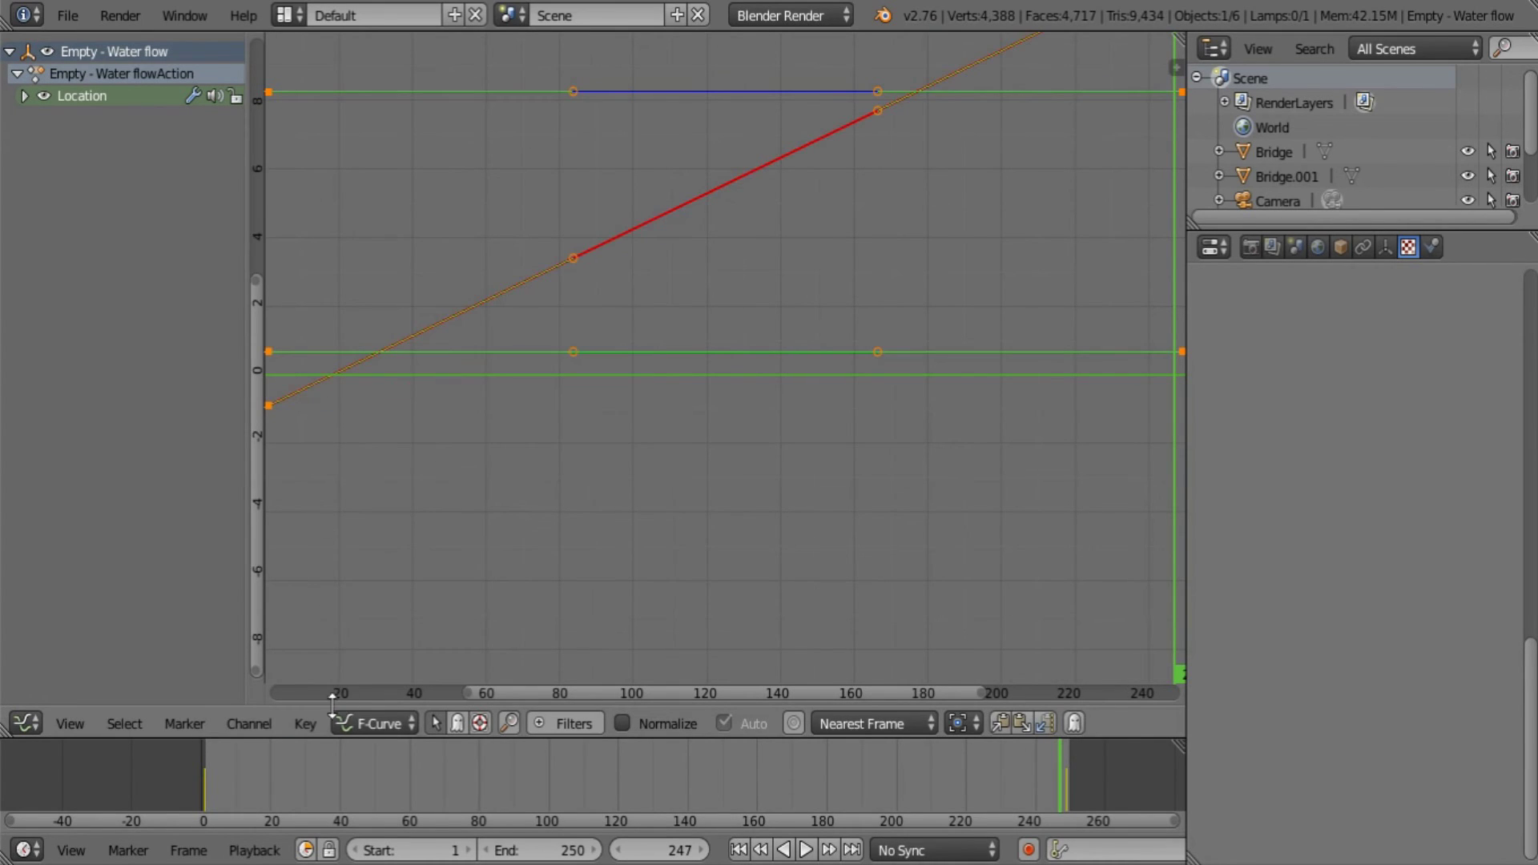
Set the curves' extrapolation mode to Linear Extrapolation and return to the 3D view.
left_click(267, 723)
mouse_move(345, 490)
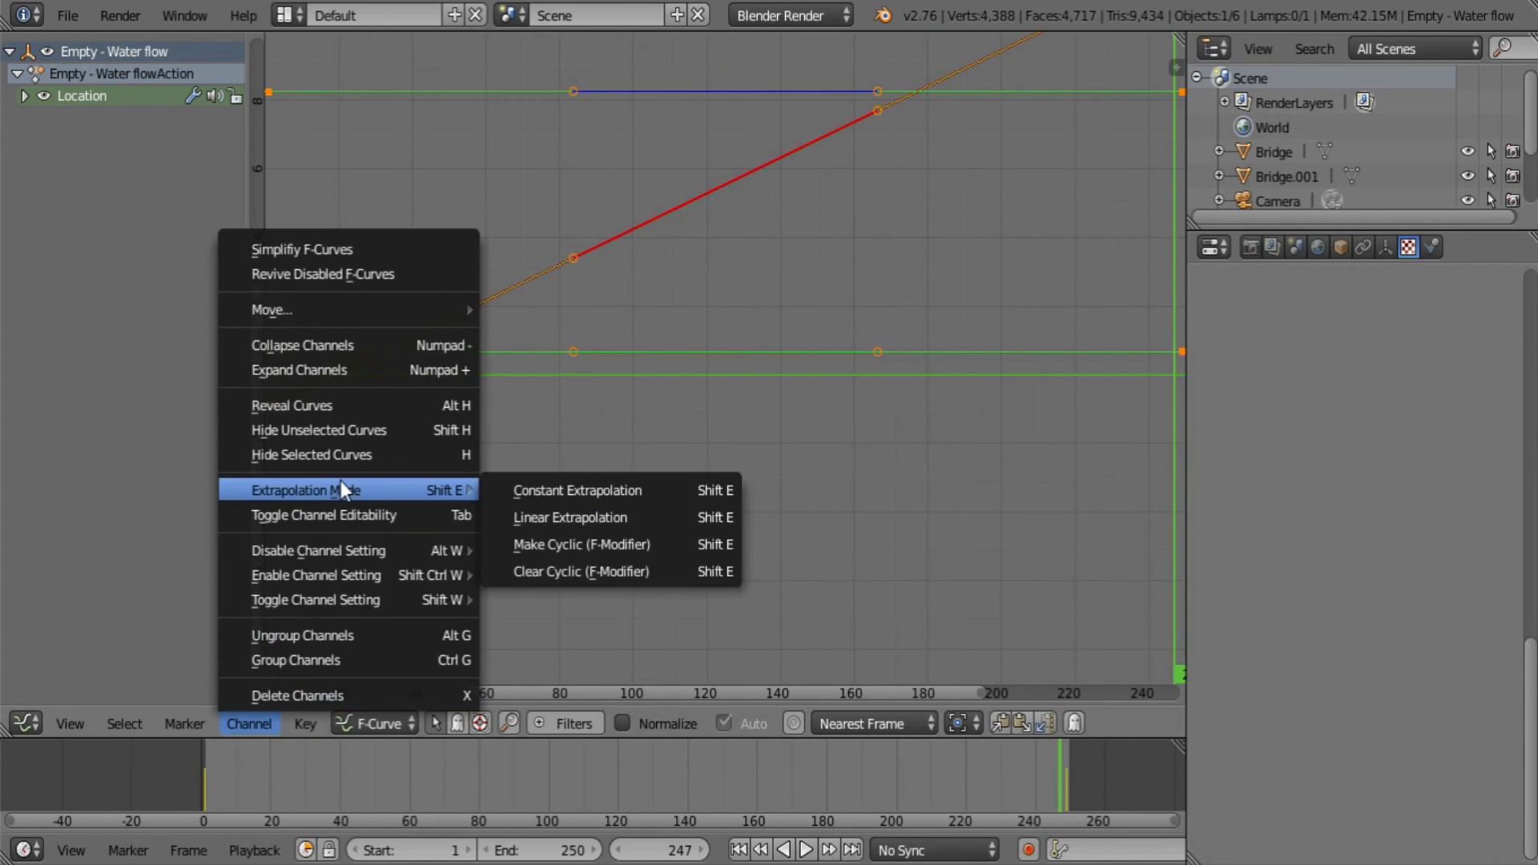
left_click(569, 521)
left_click(35, 724)
left_click(50, 702)
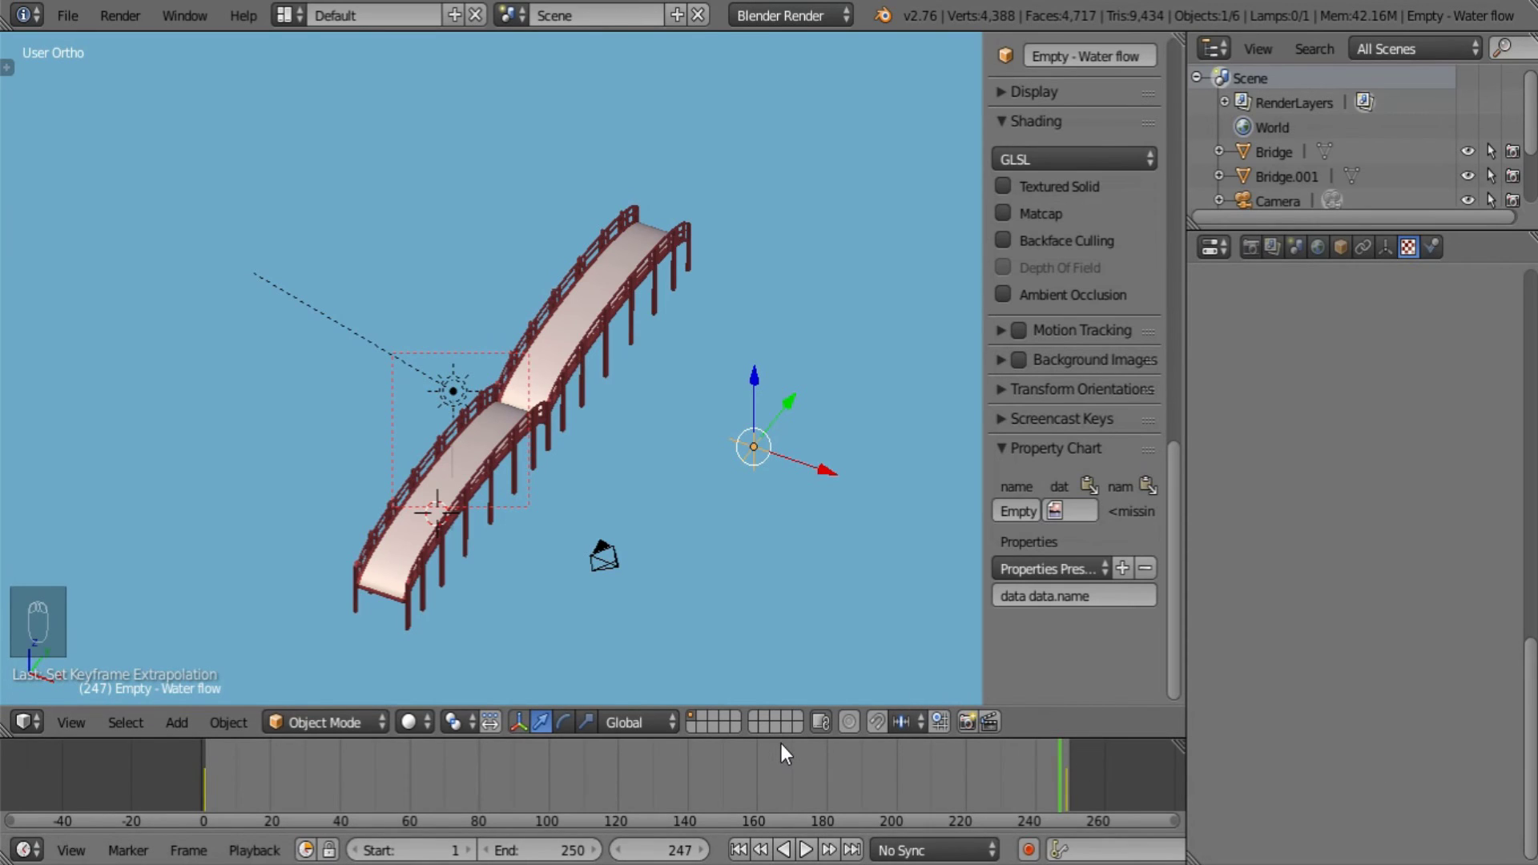
In the Graph Editor, frame the location curves and pan along them past the last keyframe.
left_click(26, 722)
left_click(77, 625)
key("Home")
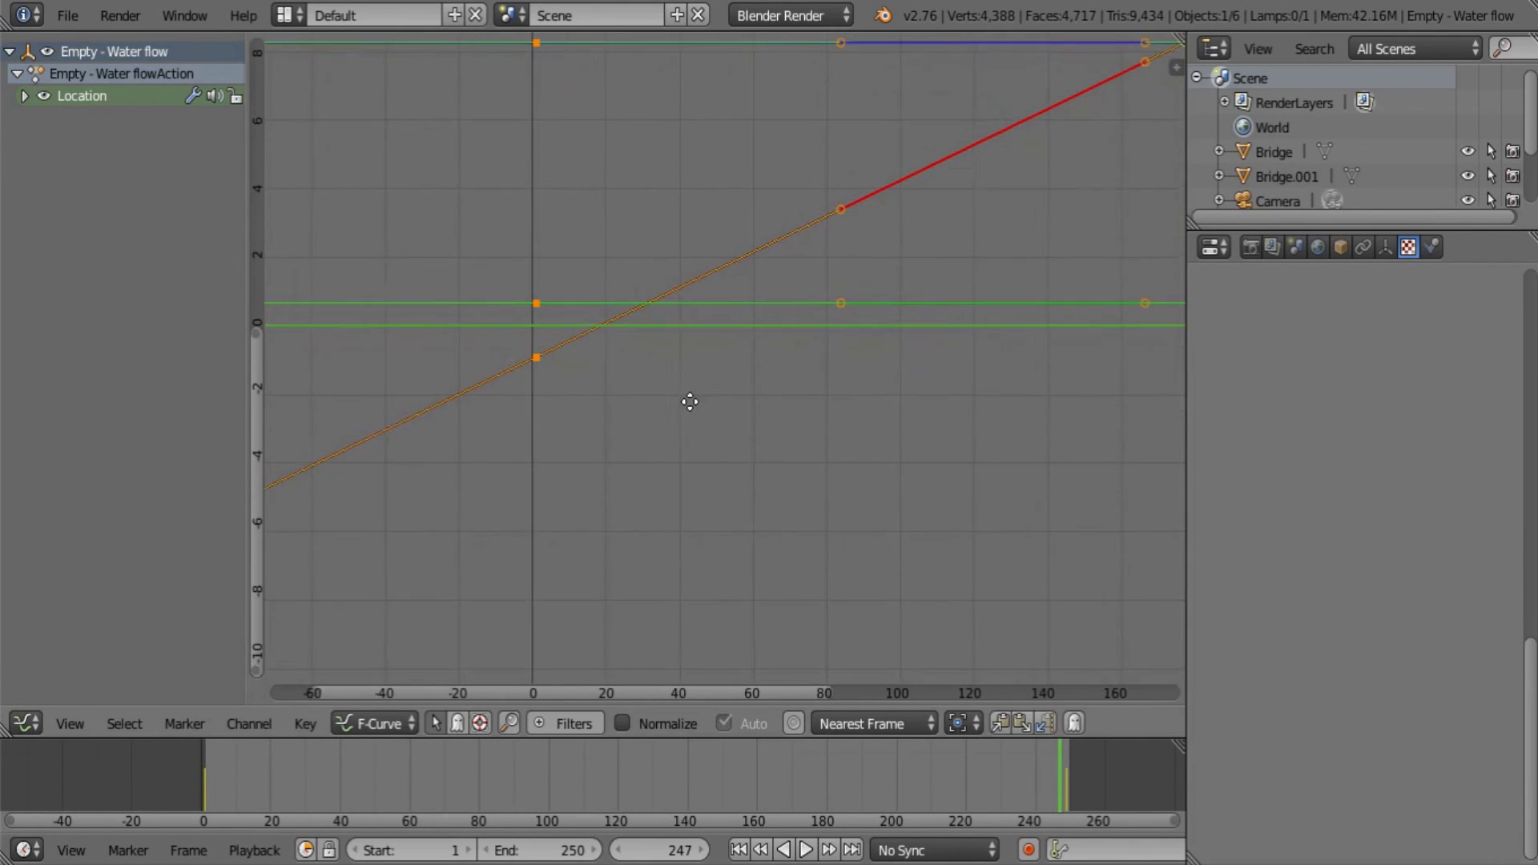
middle_click_drag(890, 287, 303, 507)
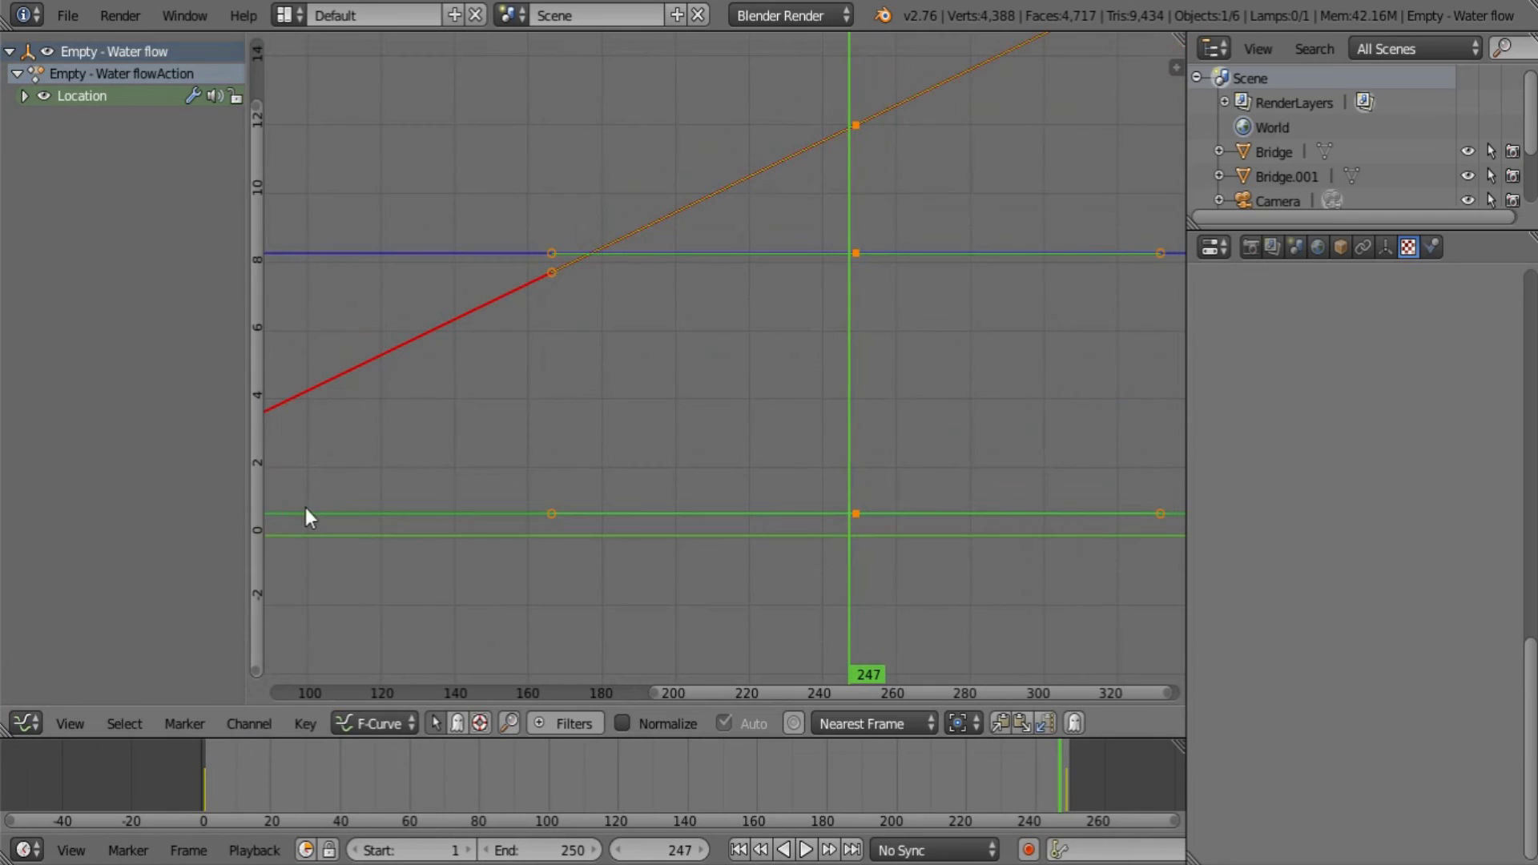
middle_click_drag(847, 344, 782, 529)
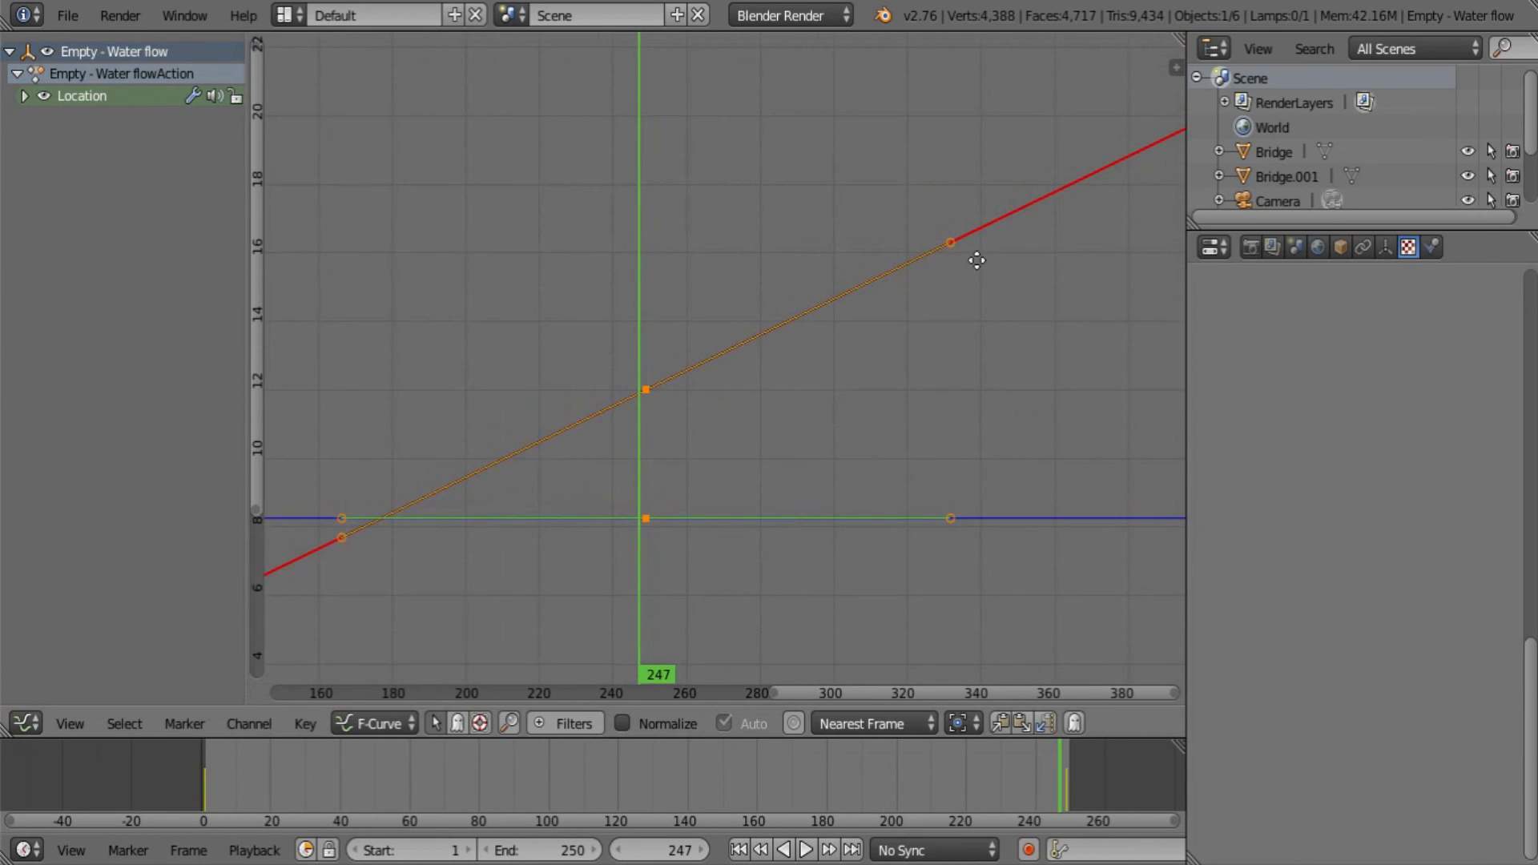
middle_click_drag(975, 258, 806, 316)
middle_click_drag(902, 315, 681, 487)
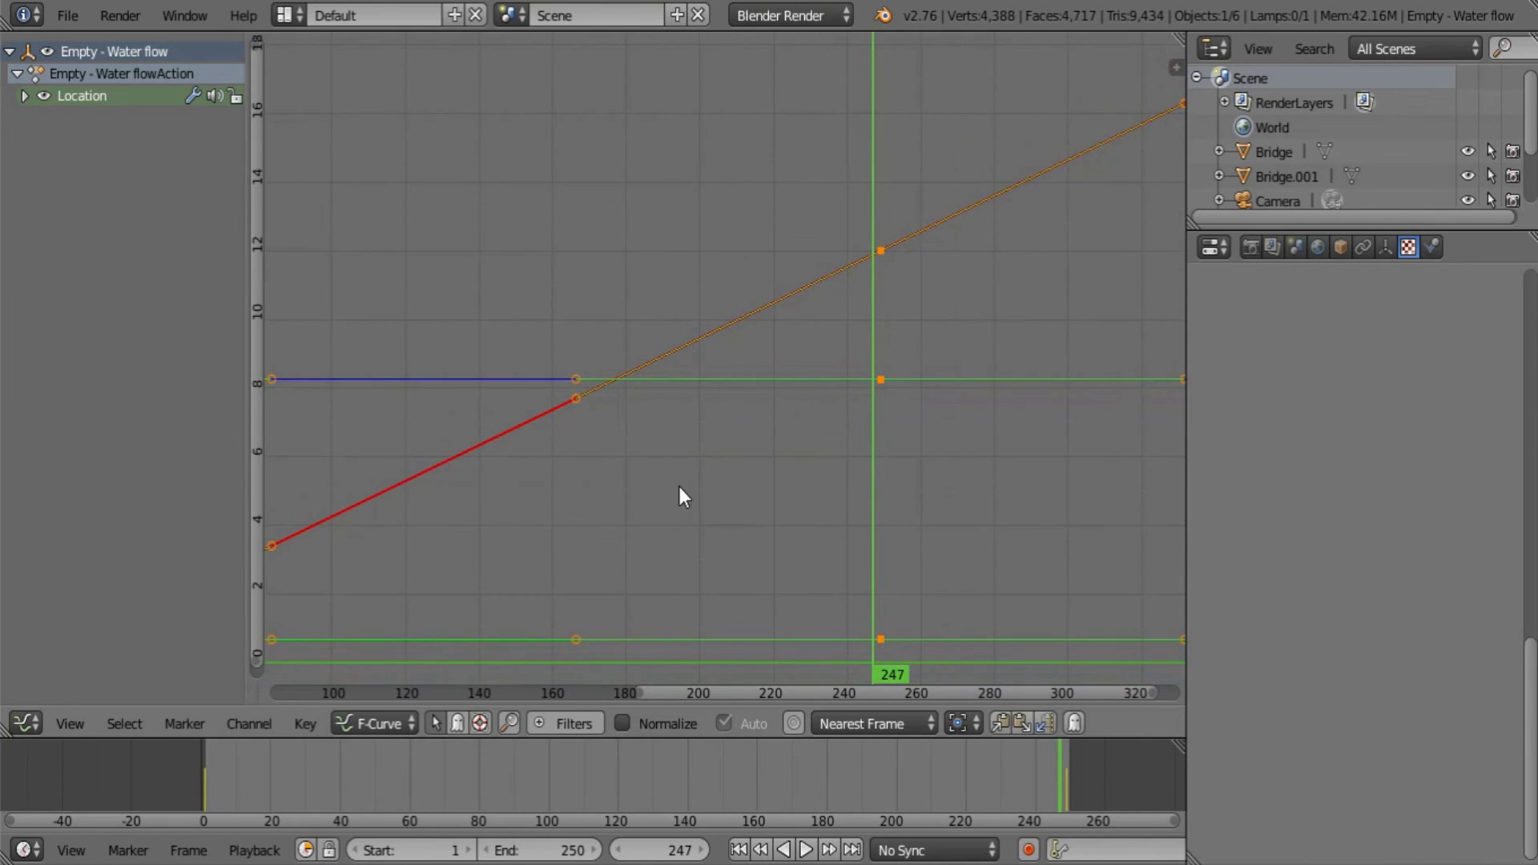
Reapply Linear Extrapolation to the curves and go back to the 3D view.
left_click(247, 728)
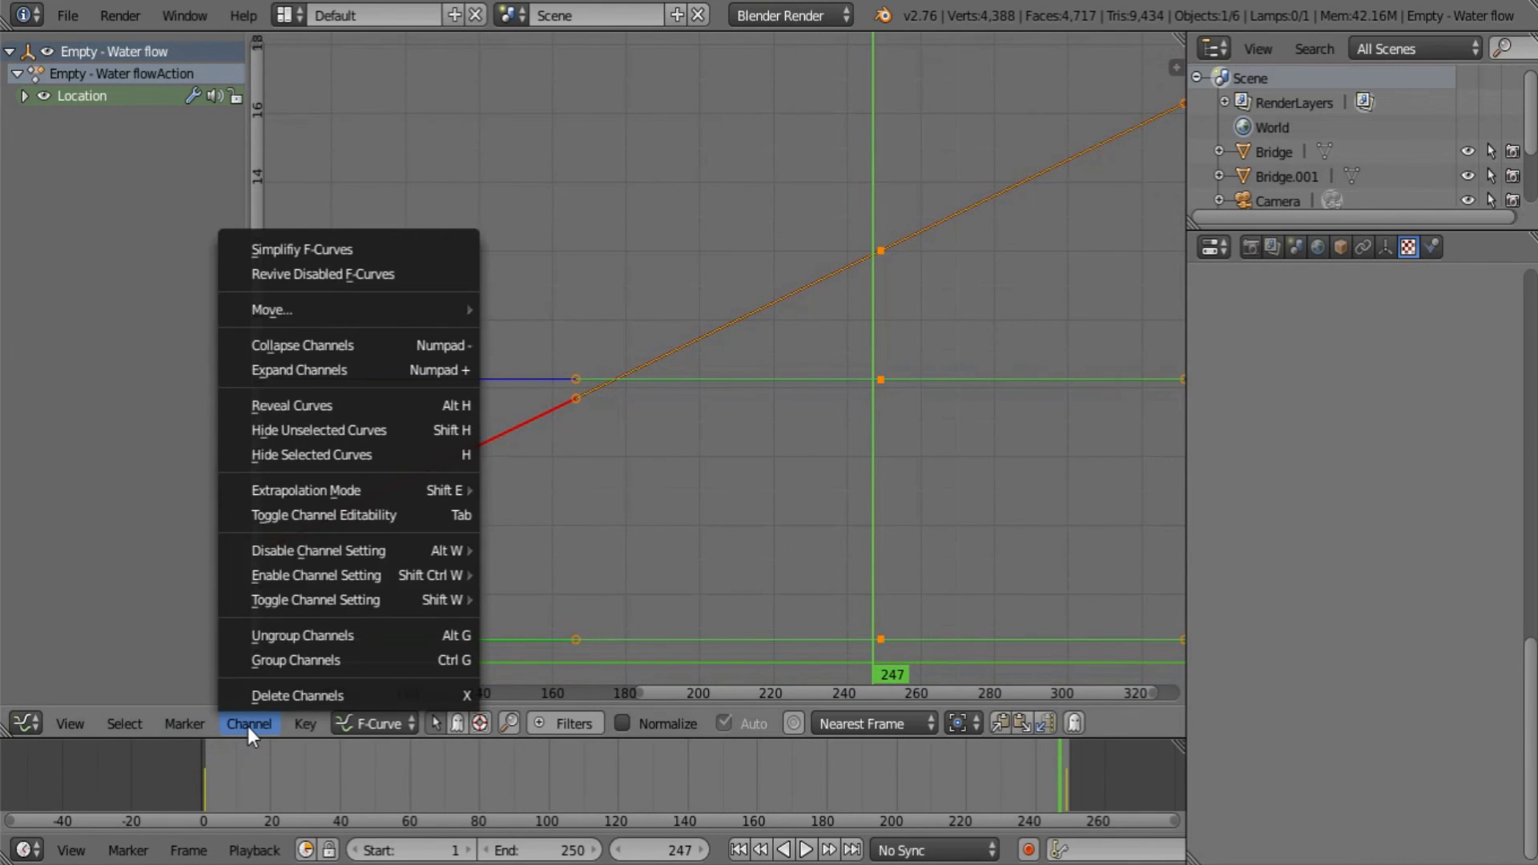
mouse_move(330, 492)
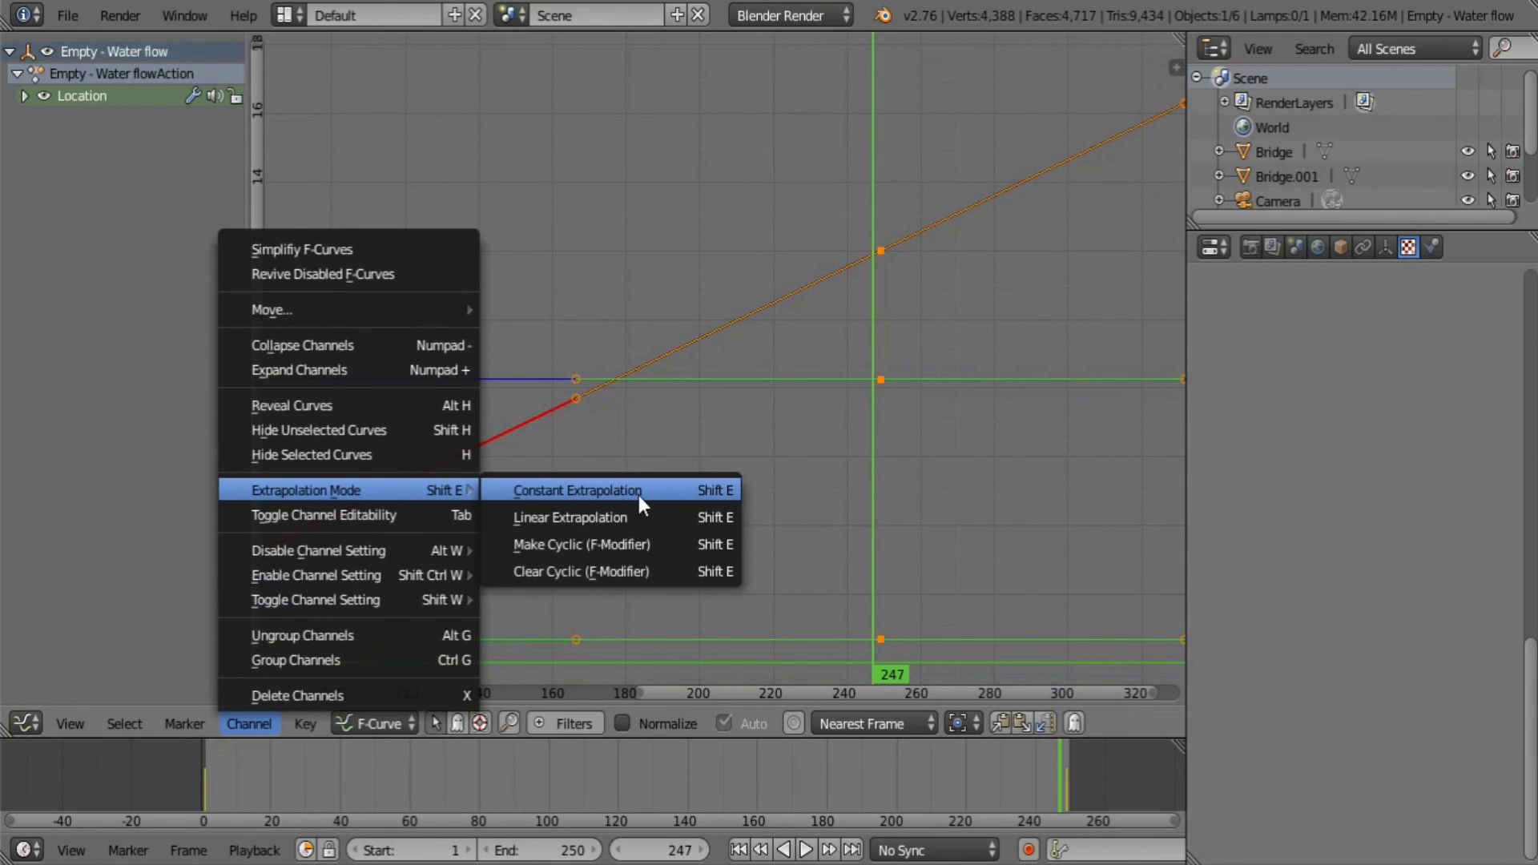
left_click(637, 517)
left_click(27, 723)
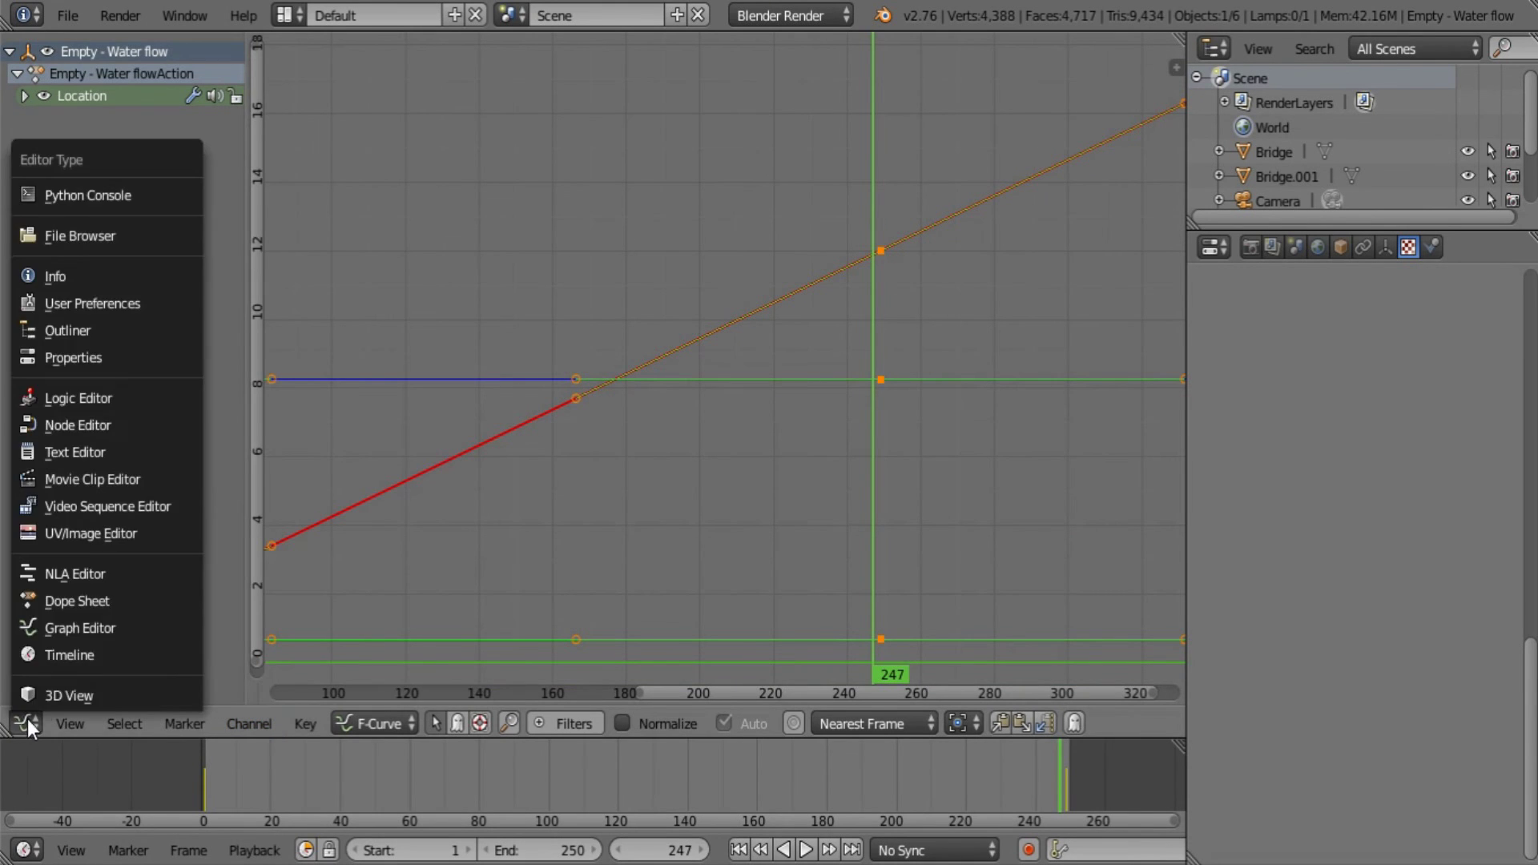
left_click(56, 702)
mouse_move(536, 468)
middle_mouse_down()
mouse_move(731, 538)
mouse_move(591, 463)
mouse_move(584, 489)
mouse_move(521, 455)
mouse_move(514, 473)
middle_mouse_up()
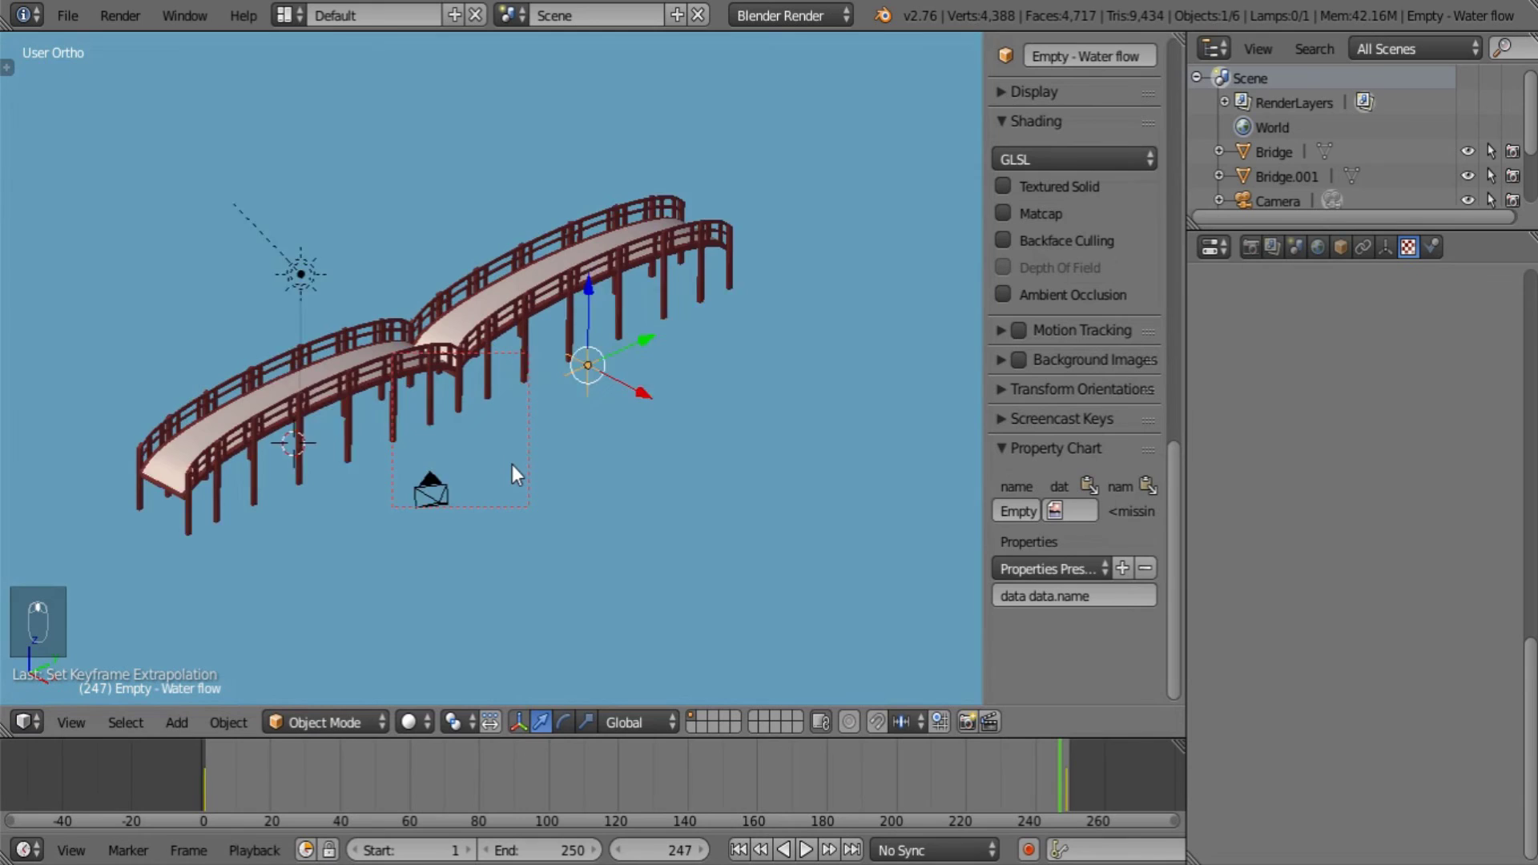
Render frame 247 through the scene camera with F12.
scroll(514, 473, "up", 2)
key("KP_0")
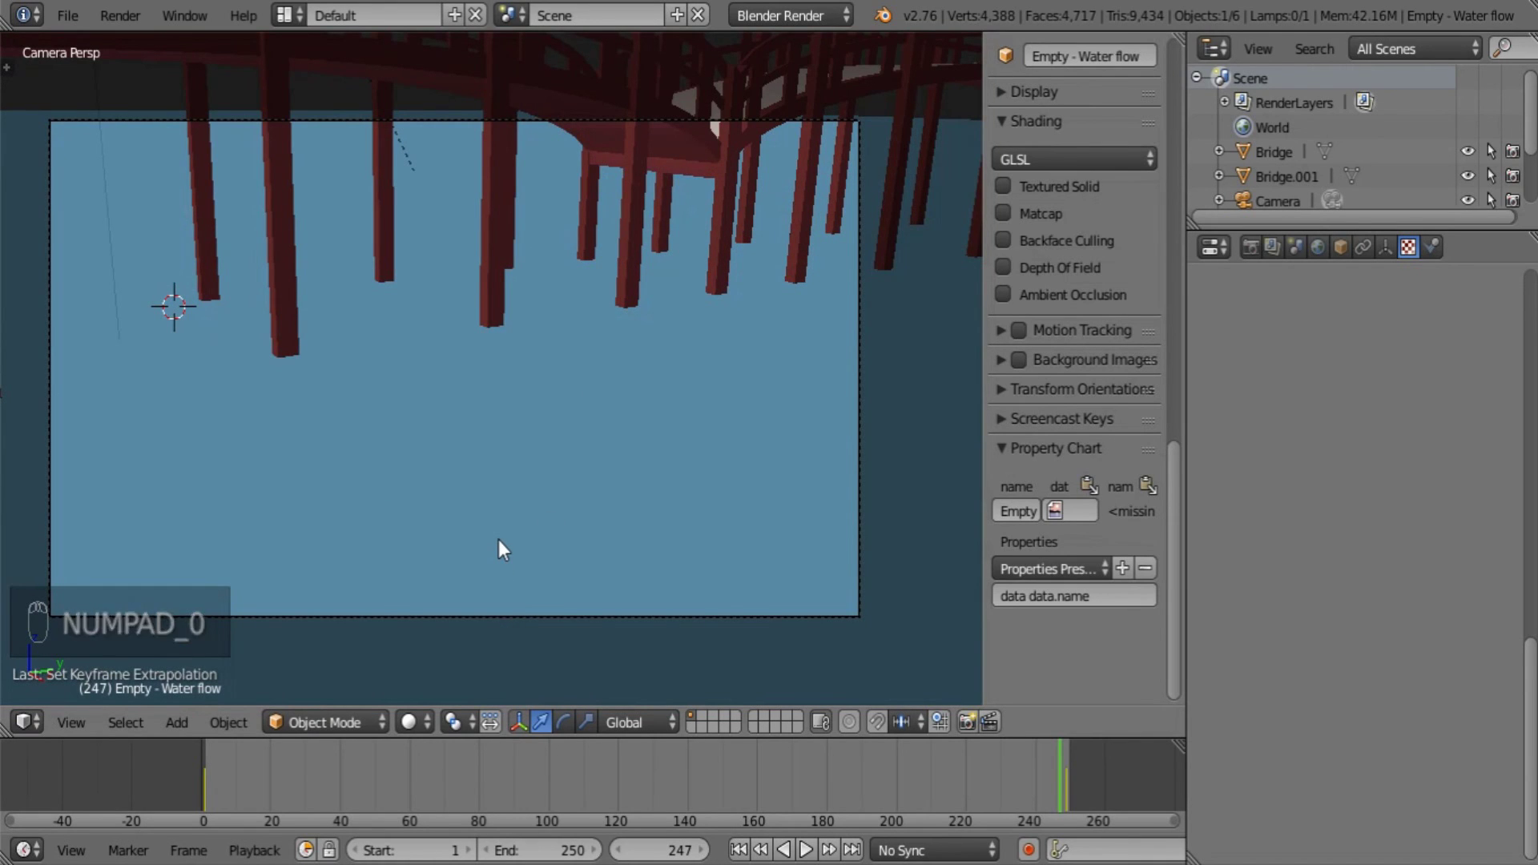
key("F12")
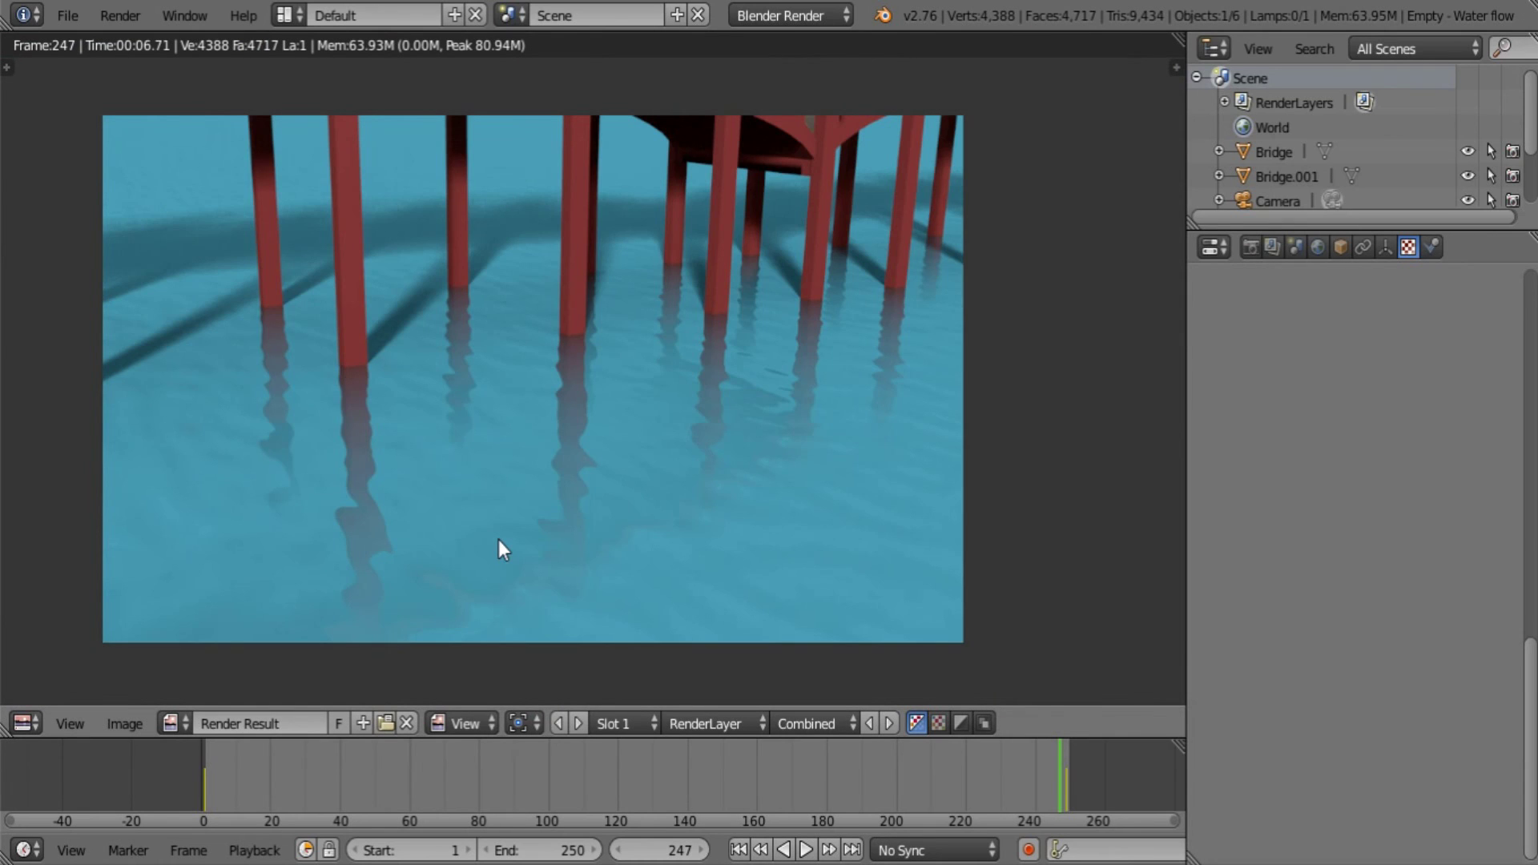